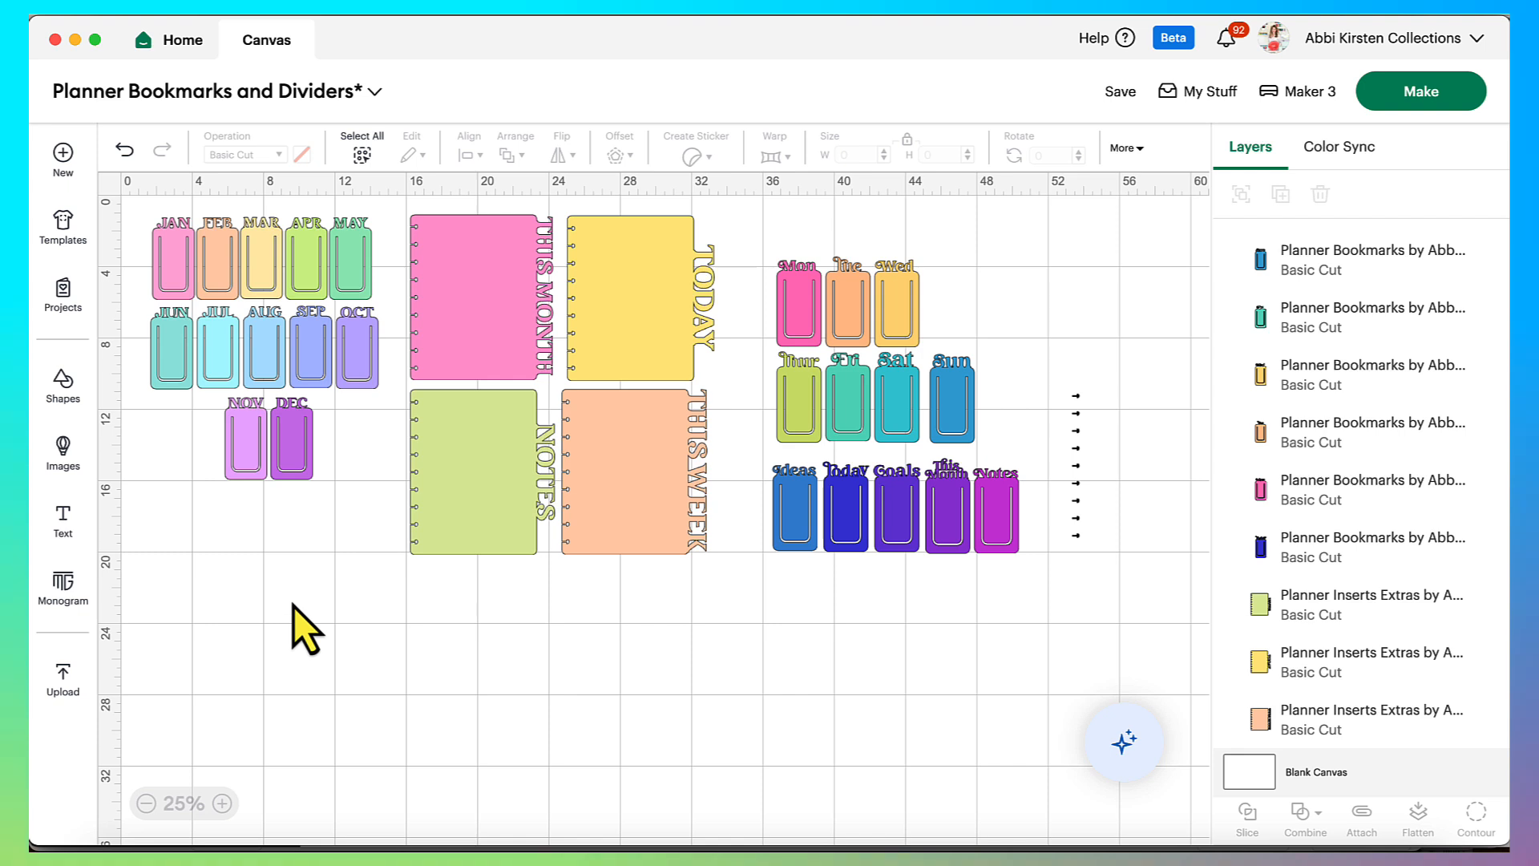
Move the DEC bookmark slightly away from the NOV bookmark
left_click(295, 473)
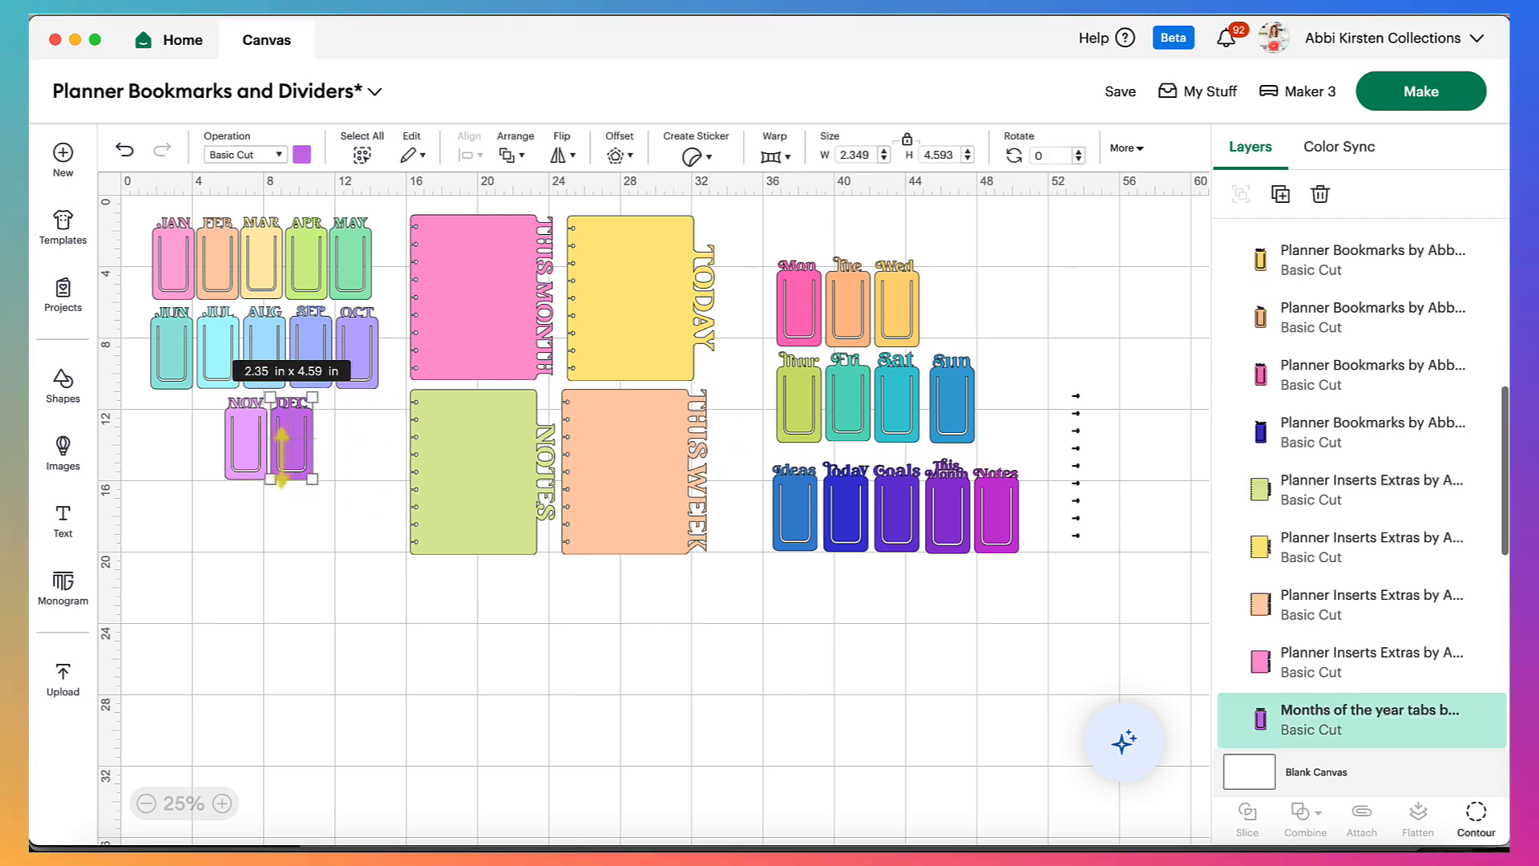
left_click_drag(298, 455, 291, 463)
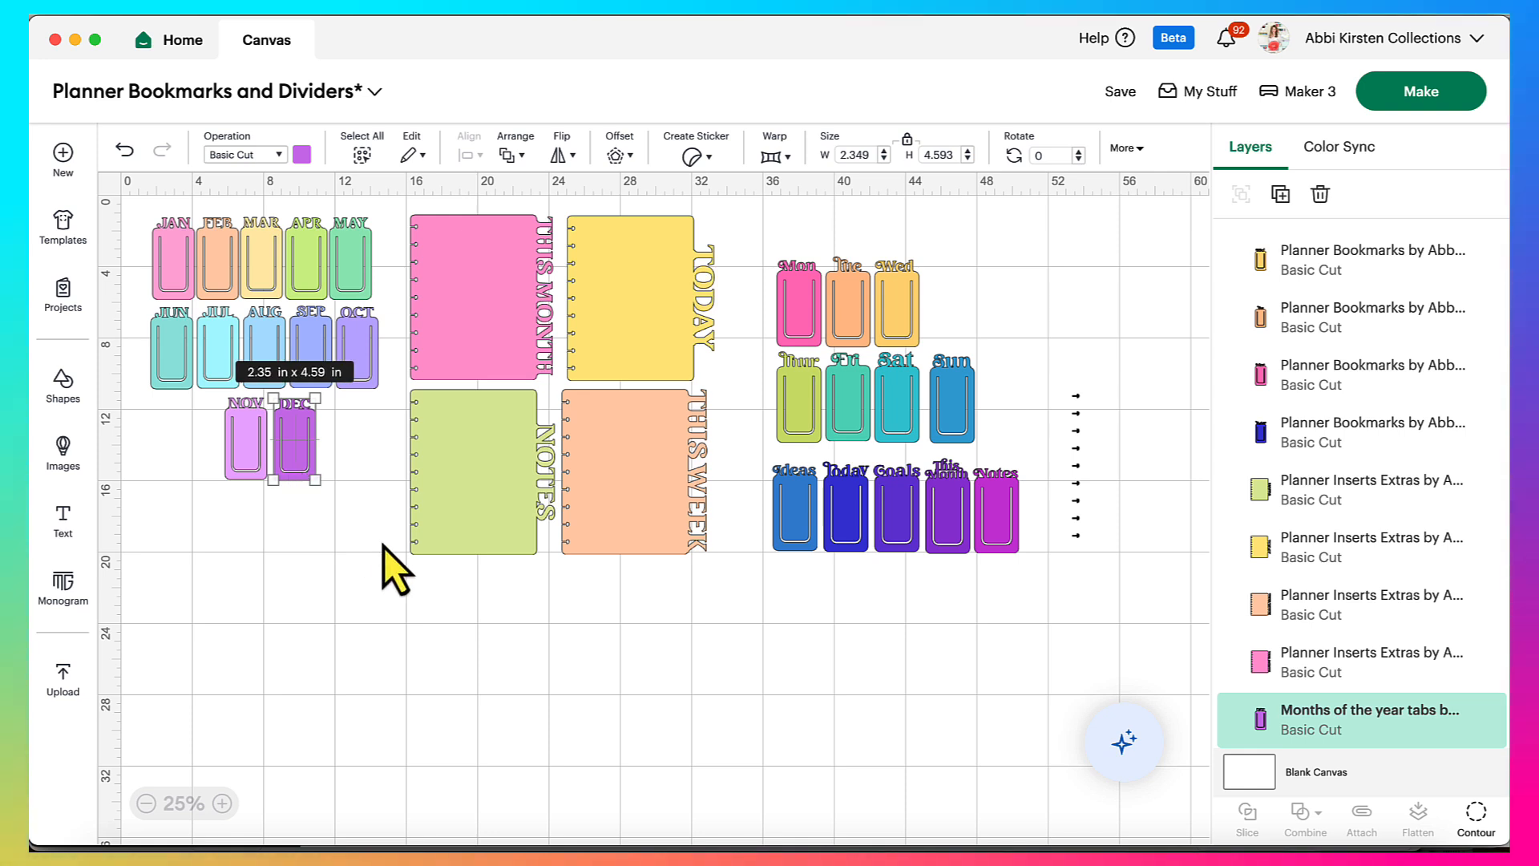
scroll(384, 546, "right", 1)
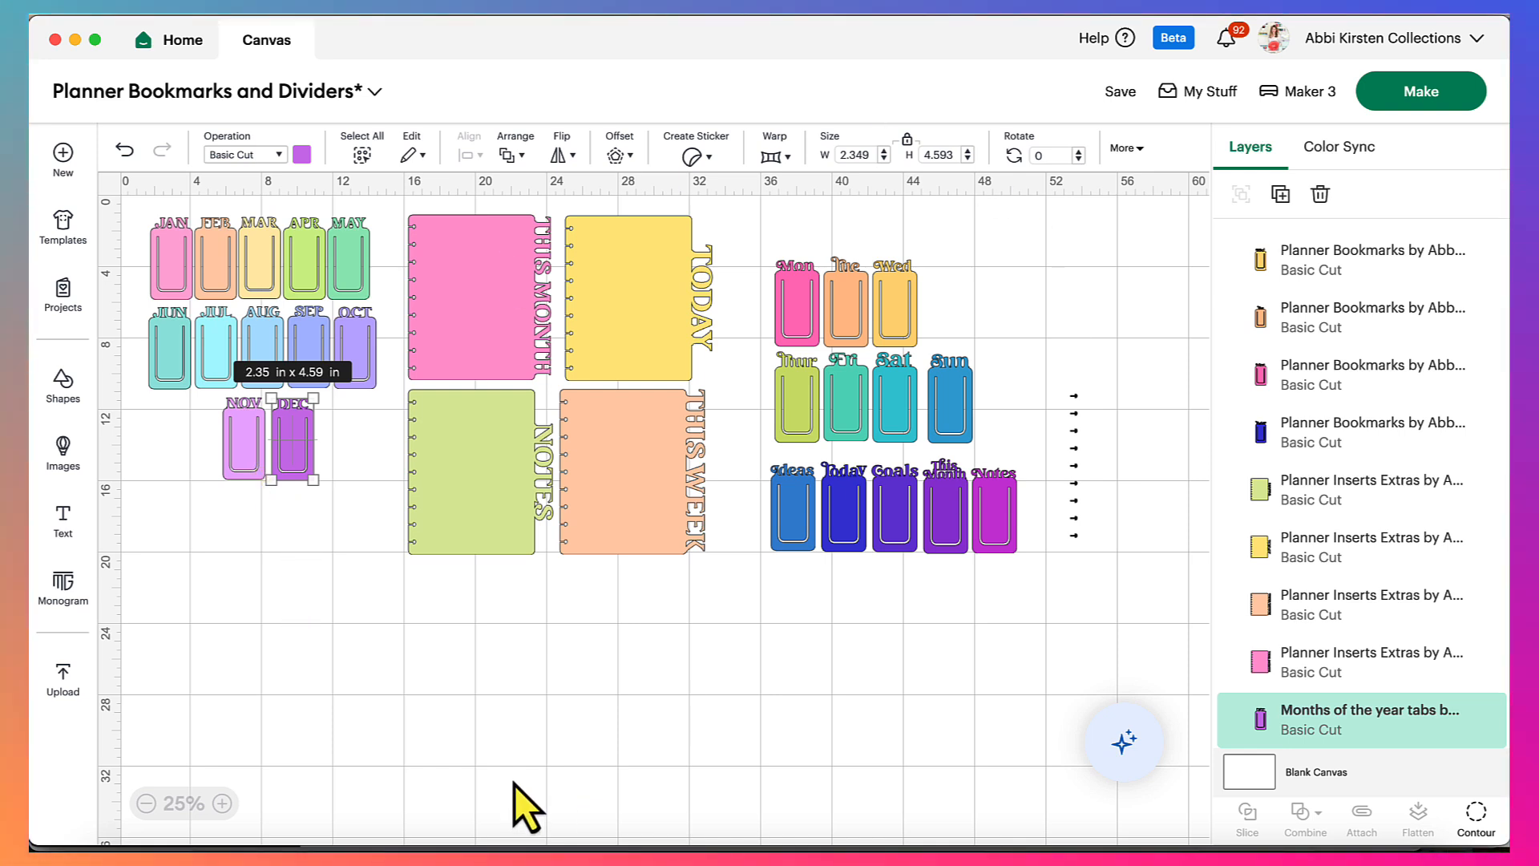
Insert a rounded square and place it over the body of the DEC bookmark, aligned with its upper-left corner
left_click(63, 383)
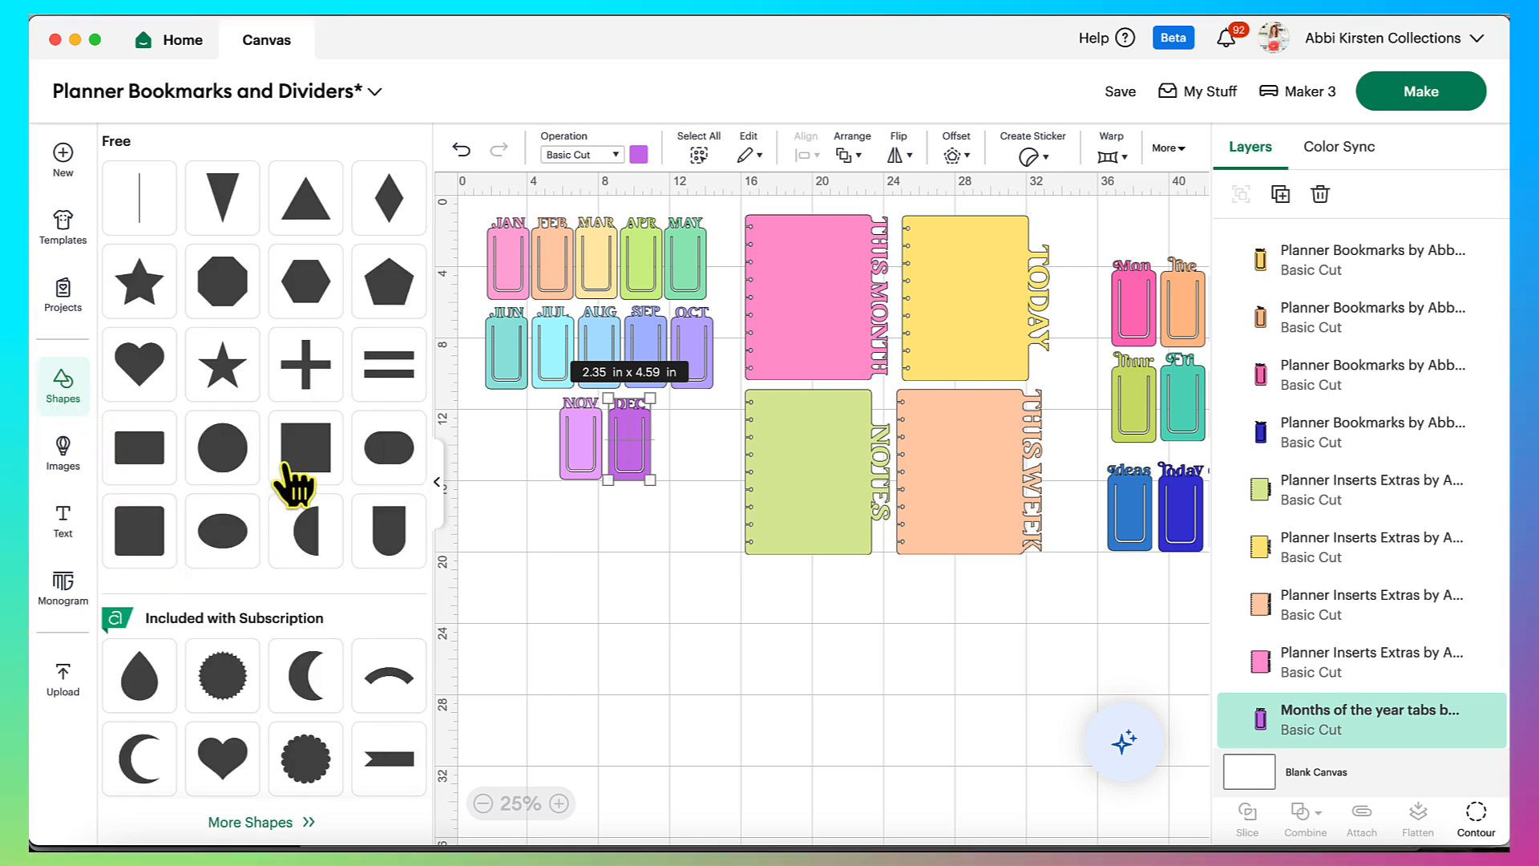
left_click(141, 531)
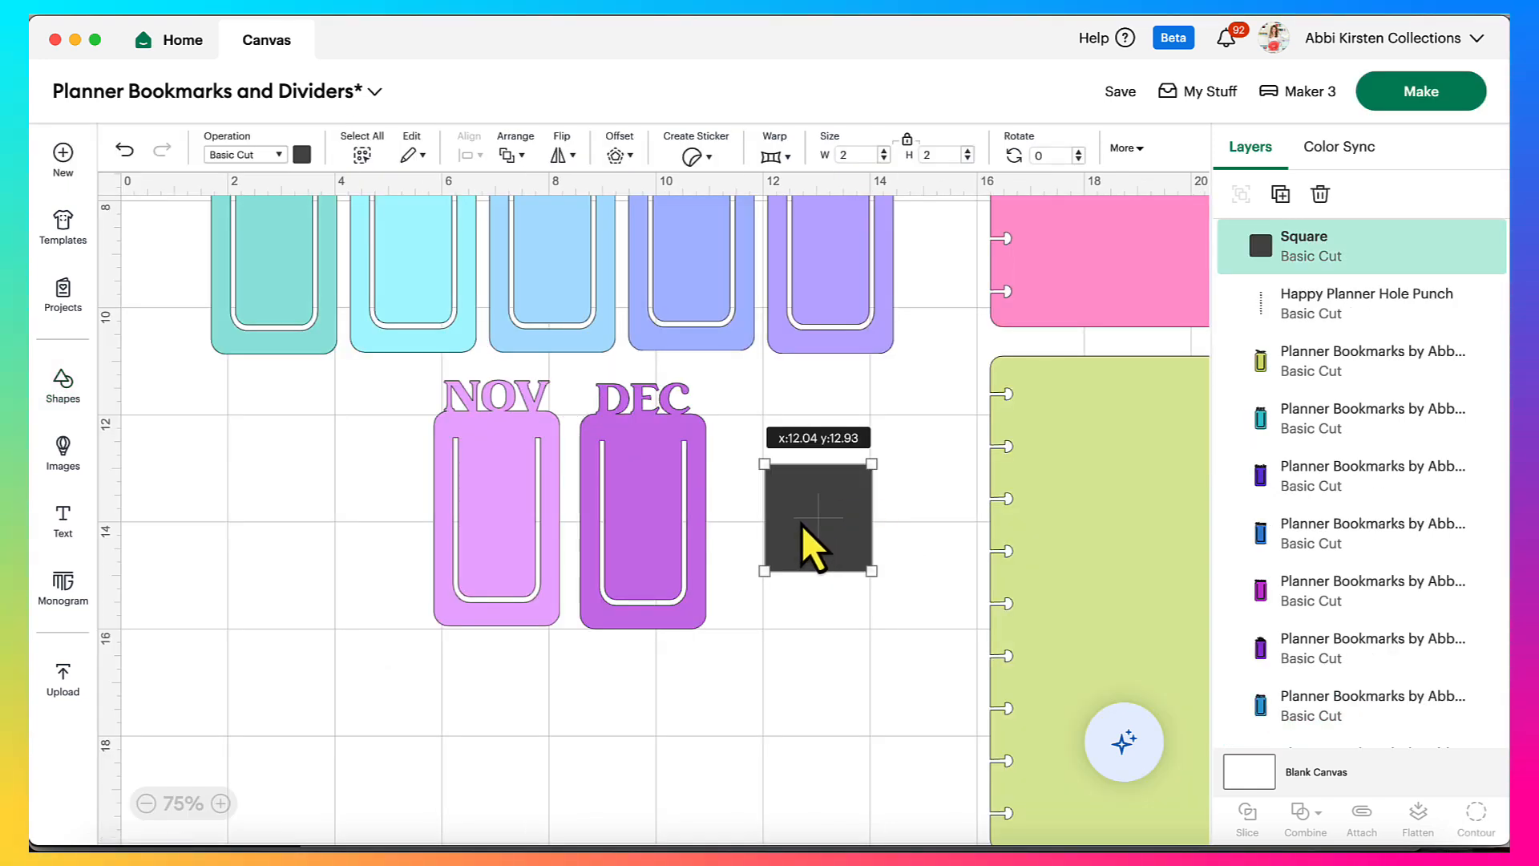
left_click_drag(802, 525, 617, 475)
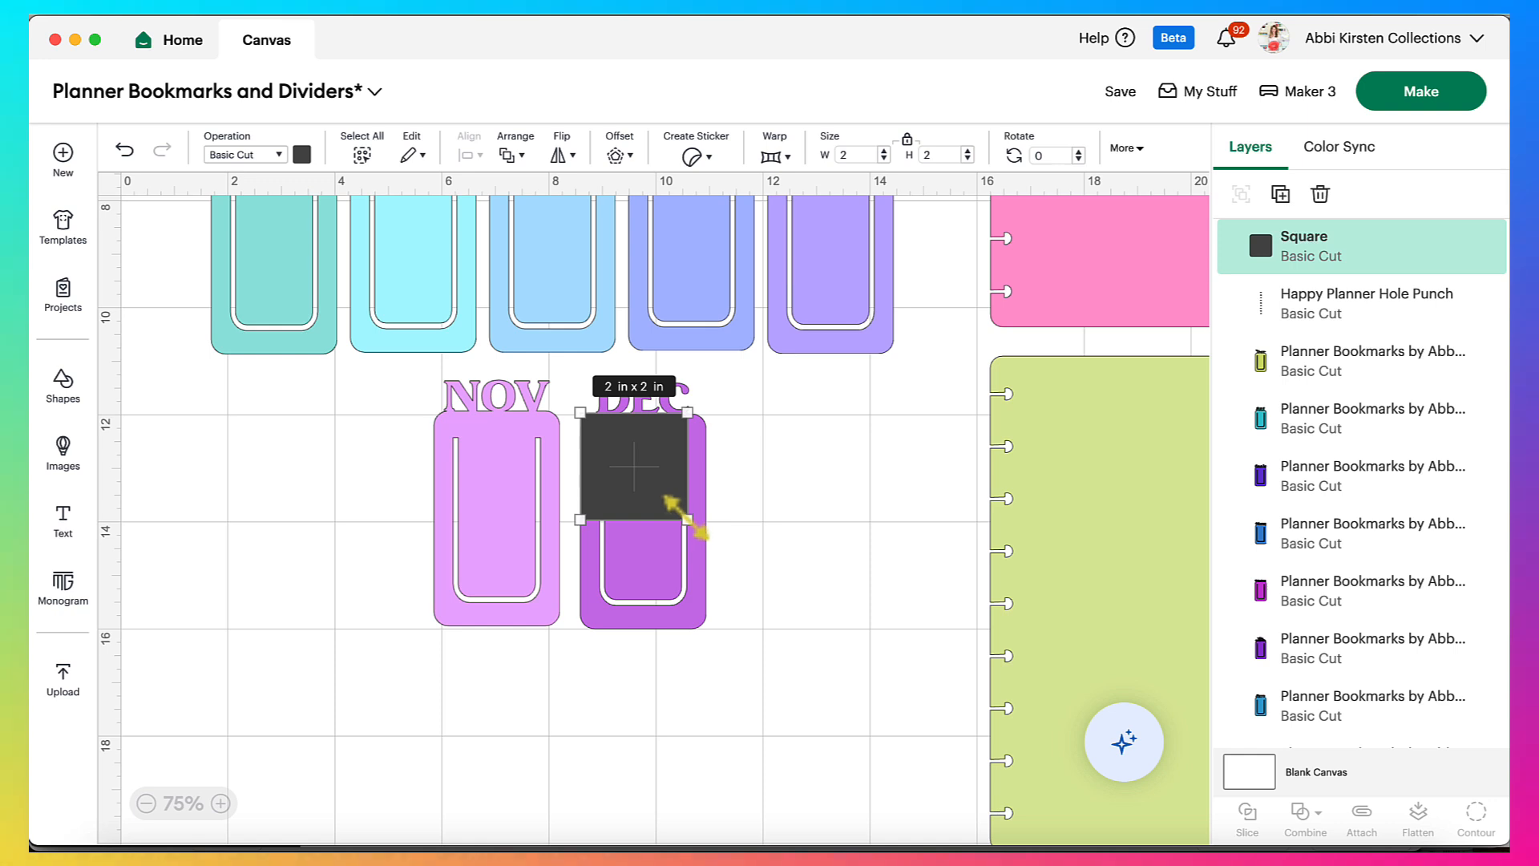
Unlock the rounded square's proportions and resize it to about 2.37 × 4.02 in to match the DEC bookmark's body
left_click_drag(687, 520, 752, 584)
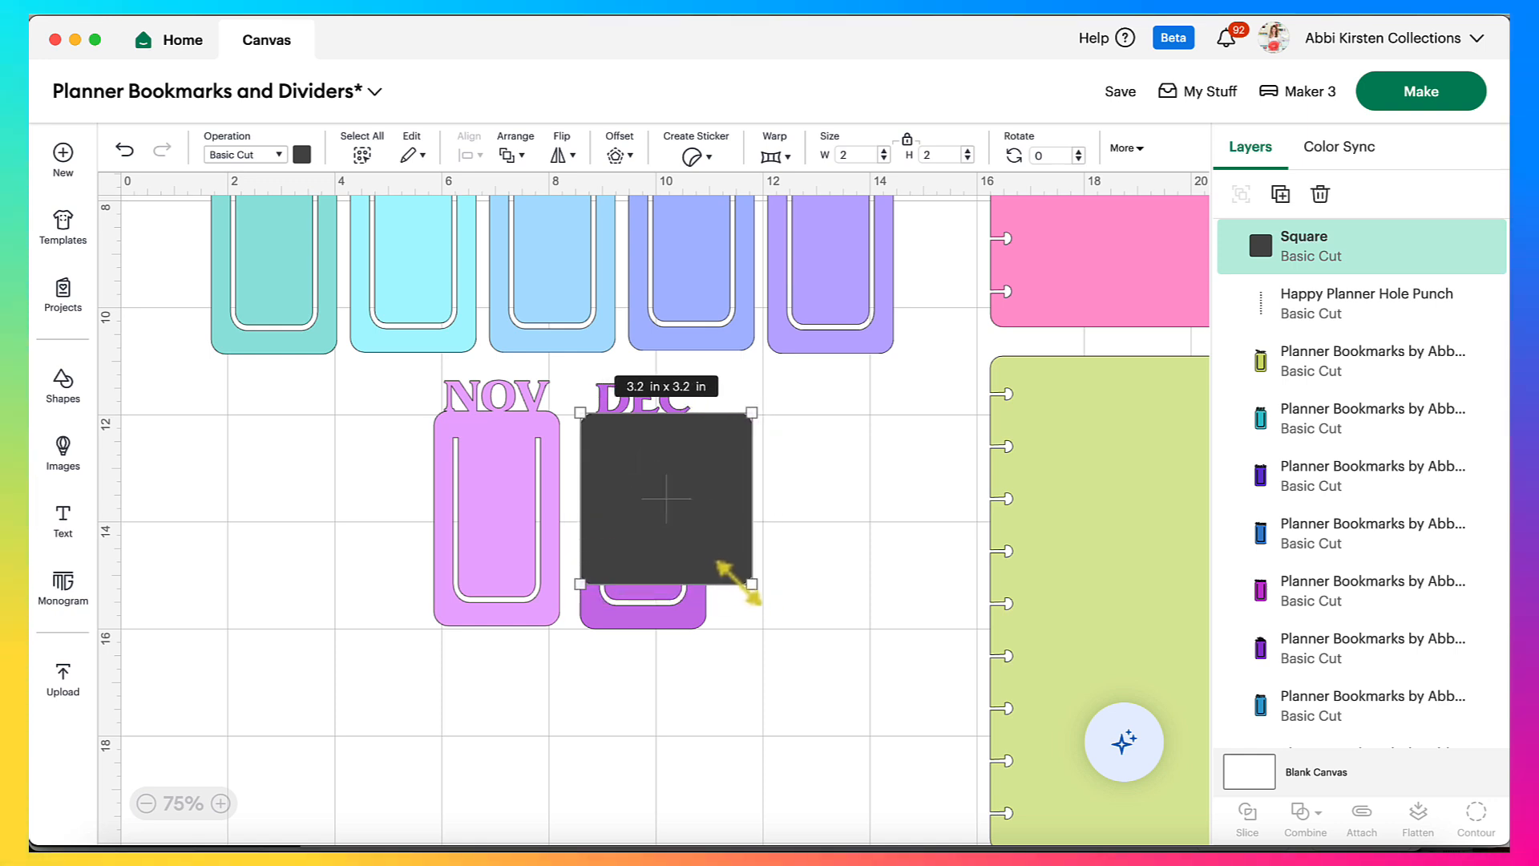
left_click(907, 141)
left_click_drag(751, 584, 791, 555)
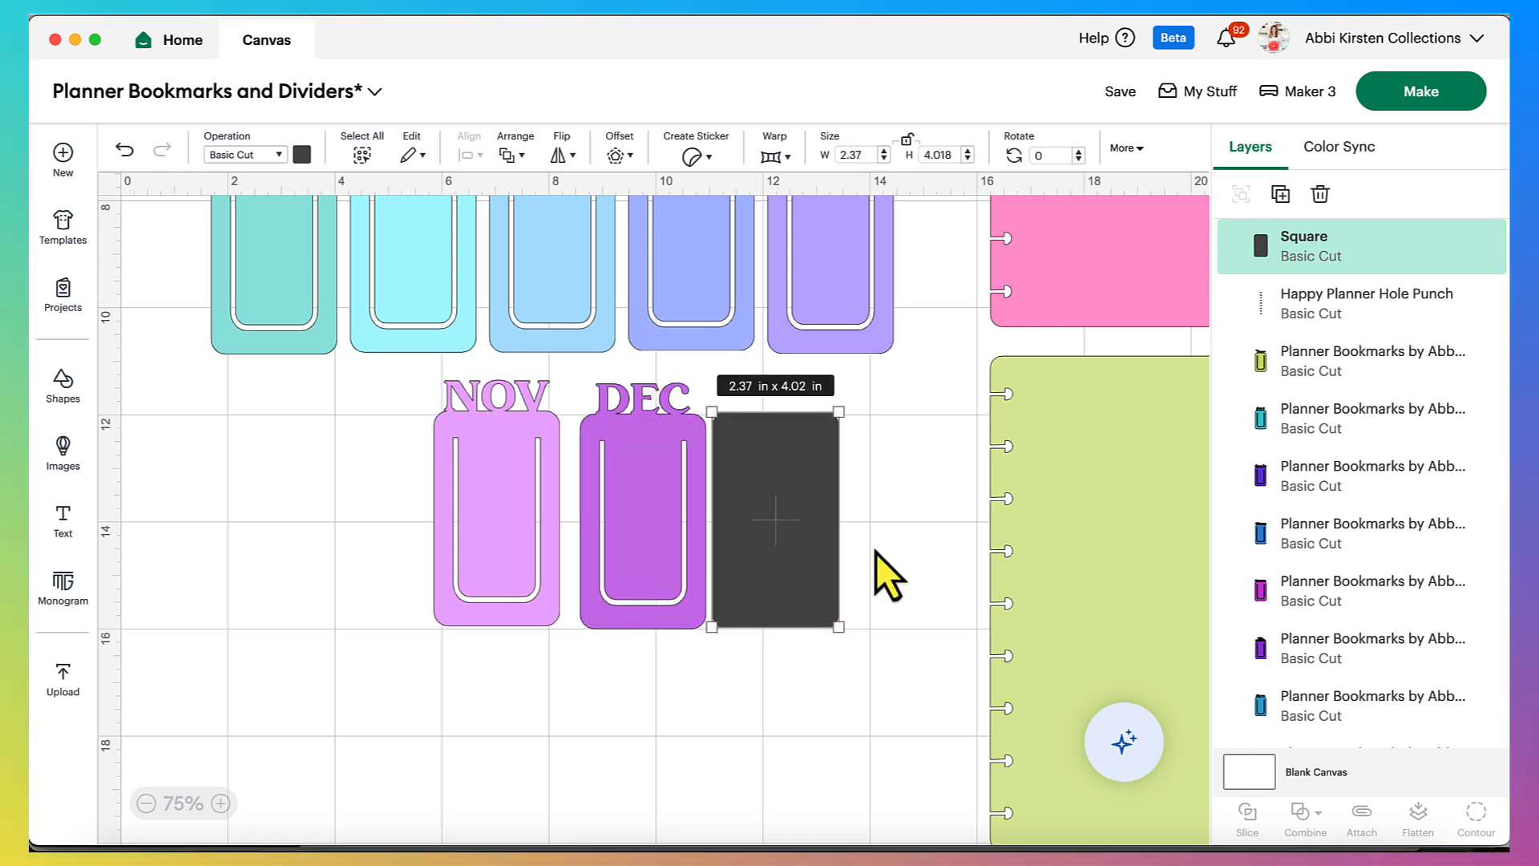
left_click(875, 552)
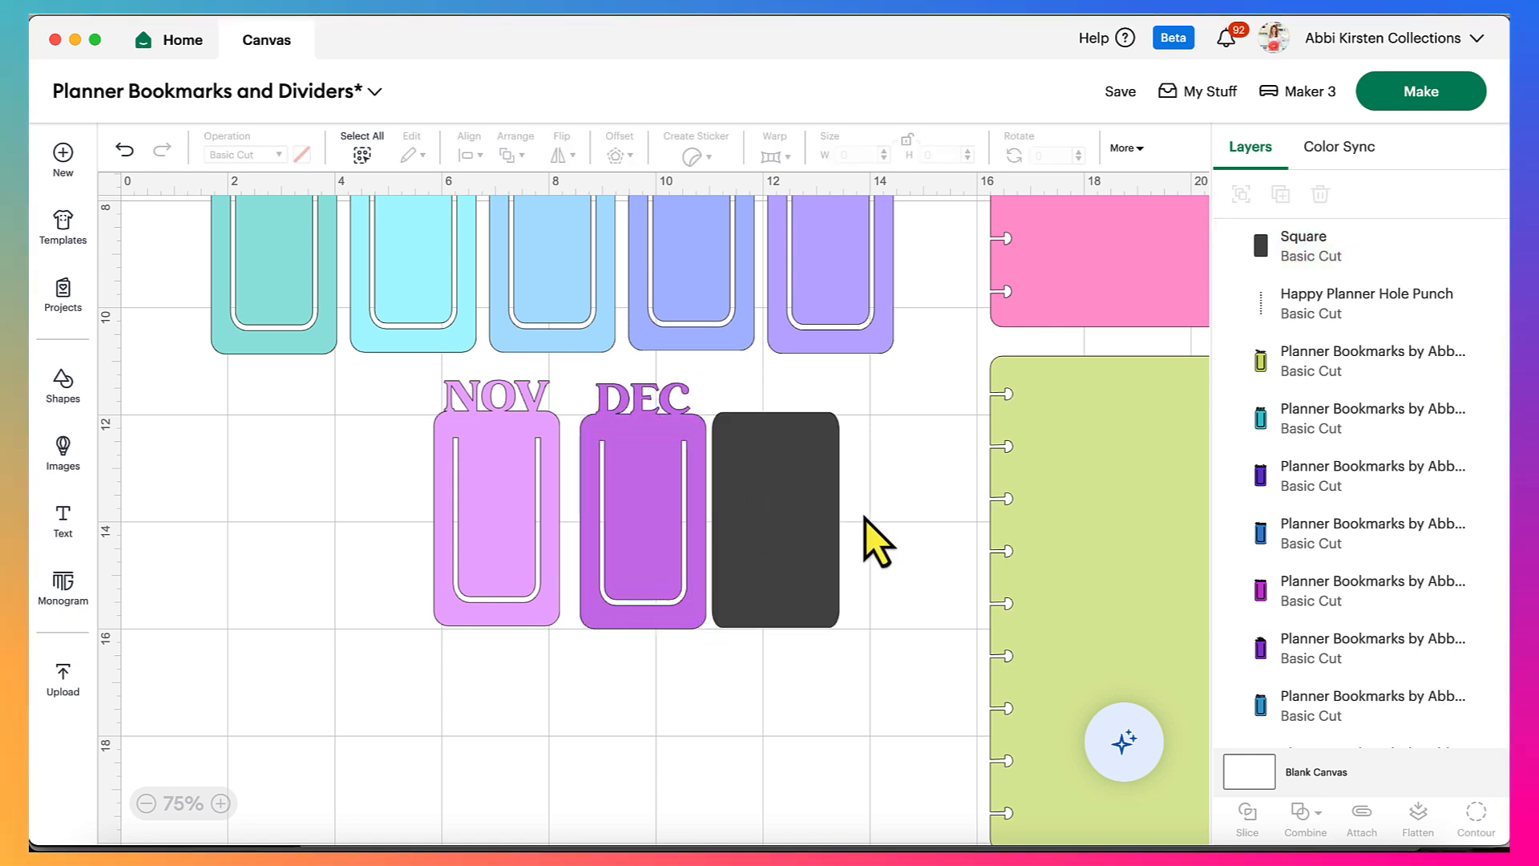
Shift the resized rounded rectangle away from the DEC bookmark and recolor it blue
left_click(613, 527)
left_click(778, 531)
left_click_drag(777, 531, 819, 525)
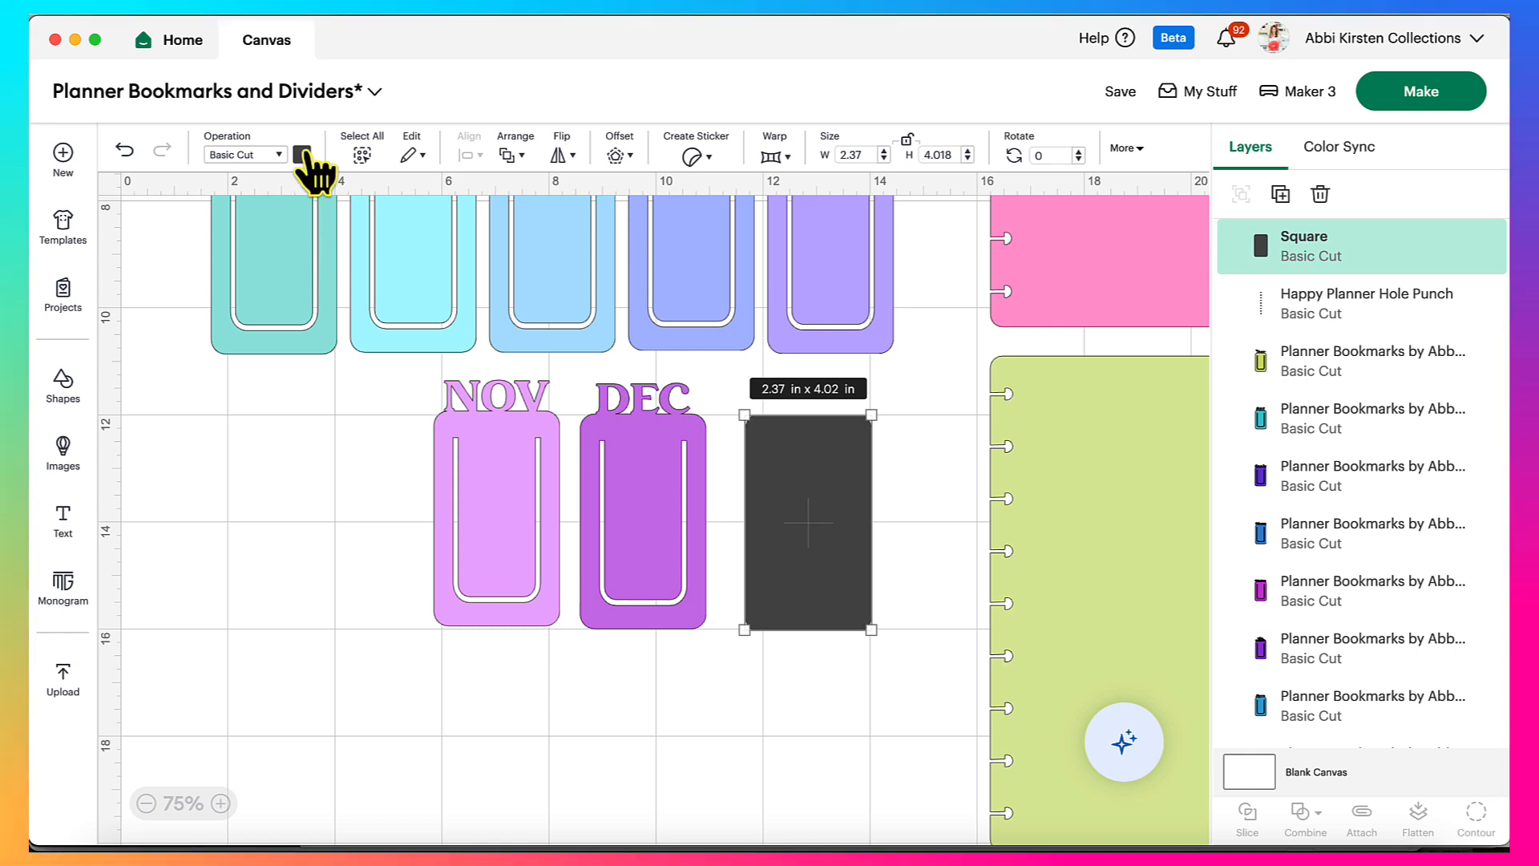
left_click(302, 154)
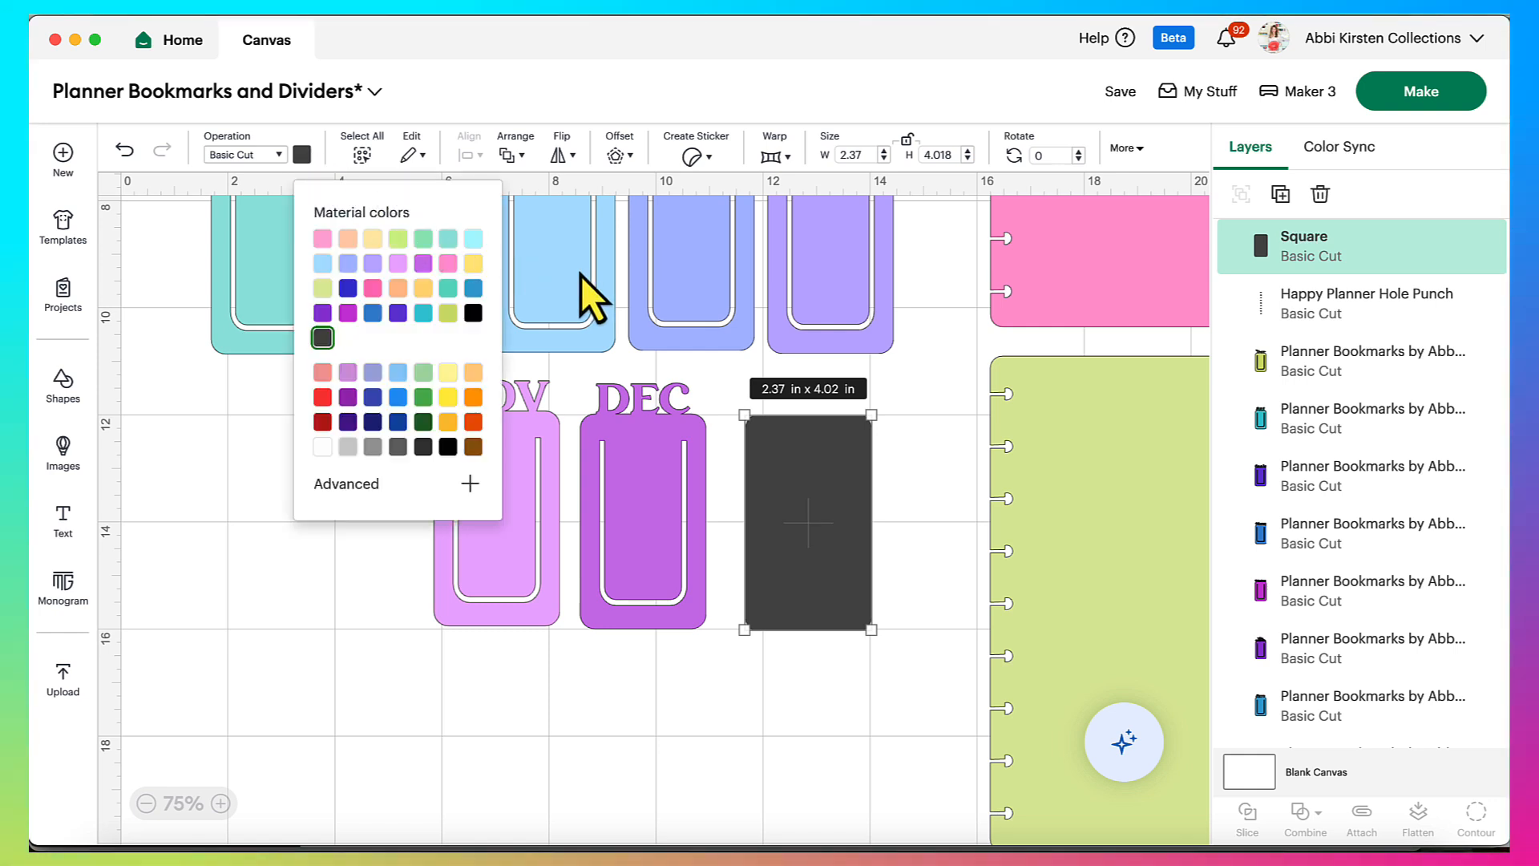
left_click(473, 288)
left_click(903, 561)
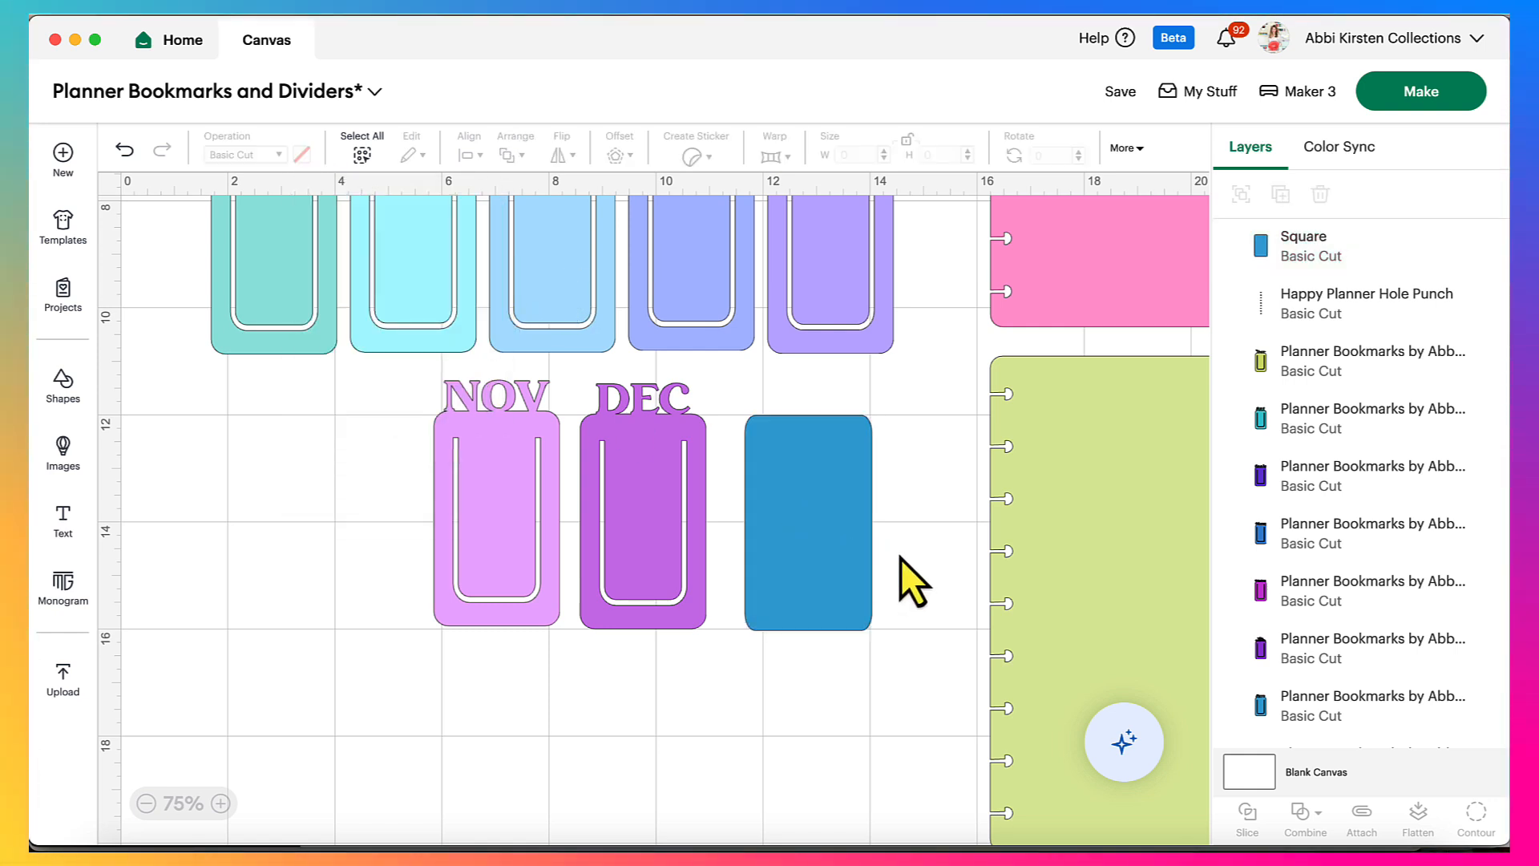
Reposition the blue rectangle farther from the DEC bookmark, level with the bookmark's body
left_click_drag(829, 527, 822, 518)
scroll(822, 517, "right", 5)
scroll(822, 517, "down", 3)
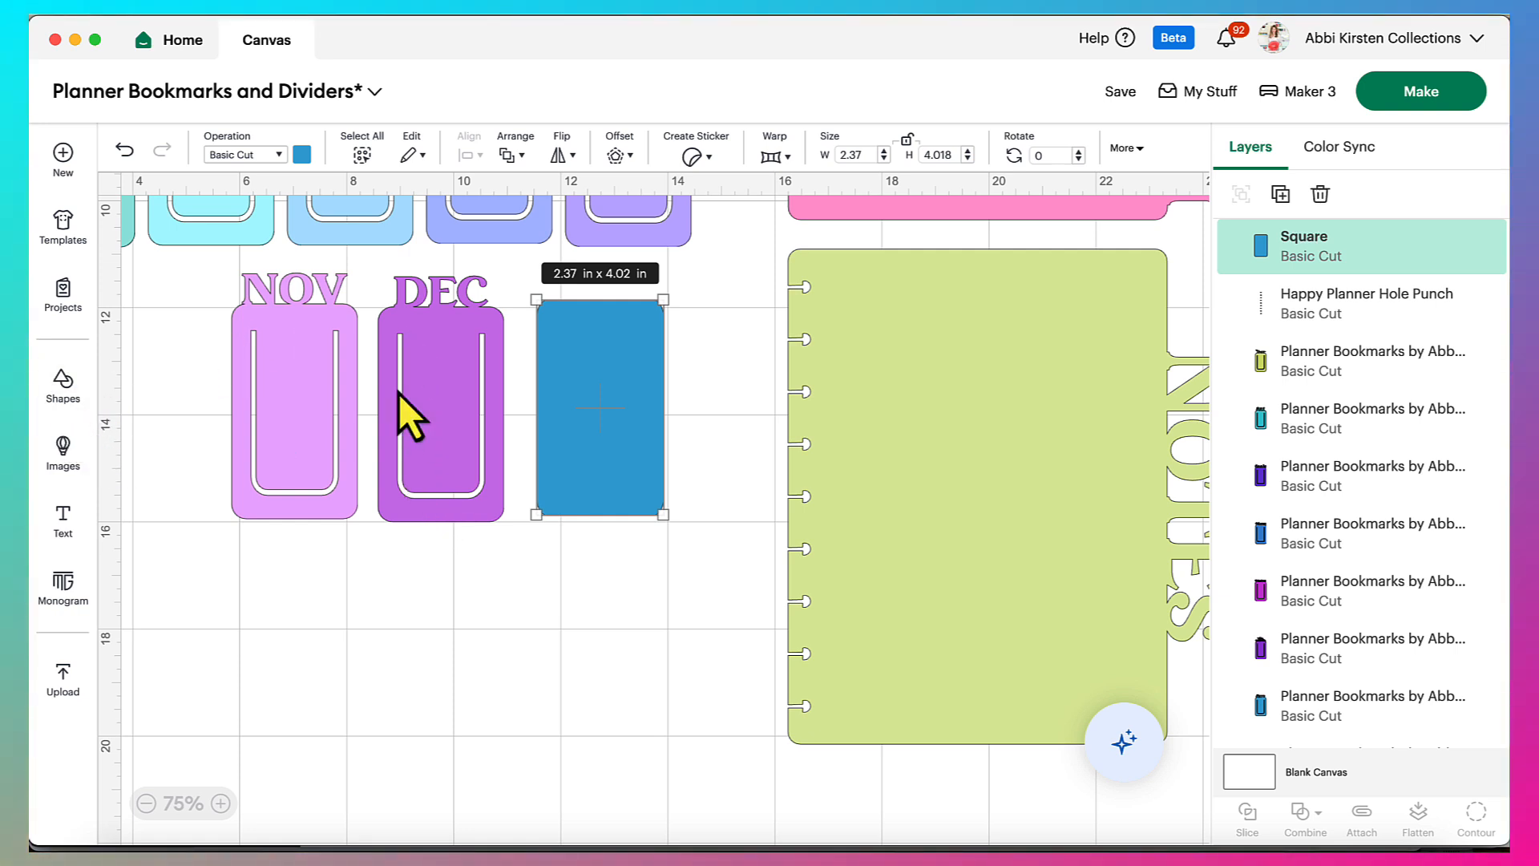
left_click(444, 377)
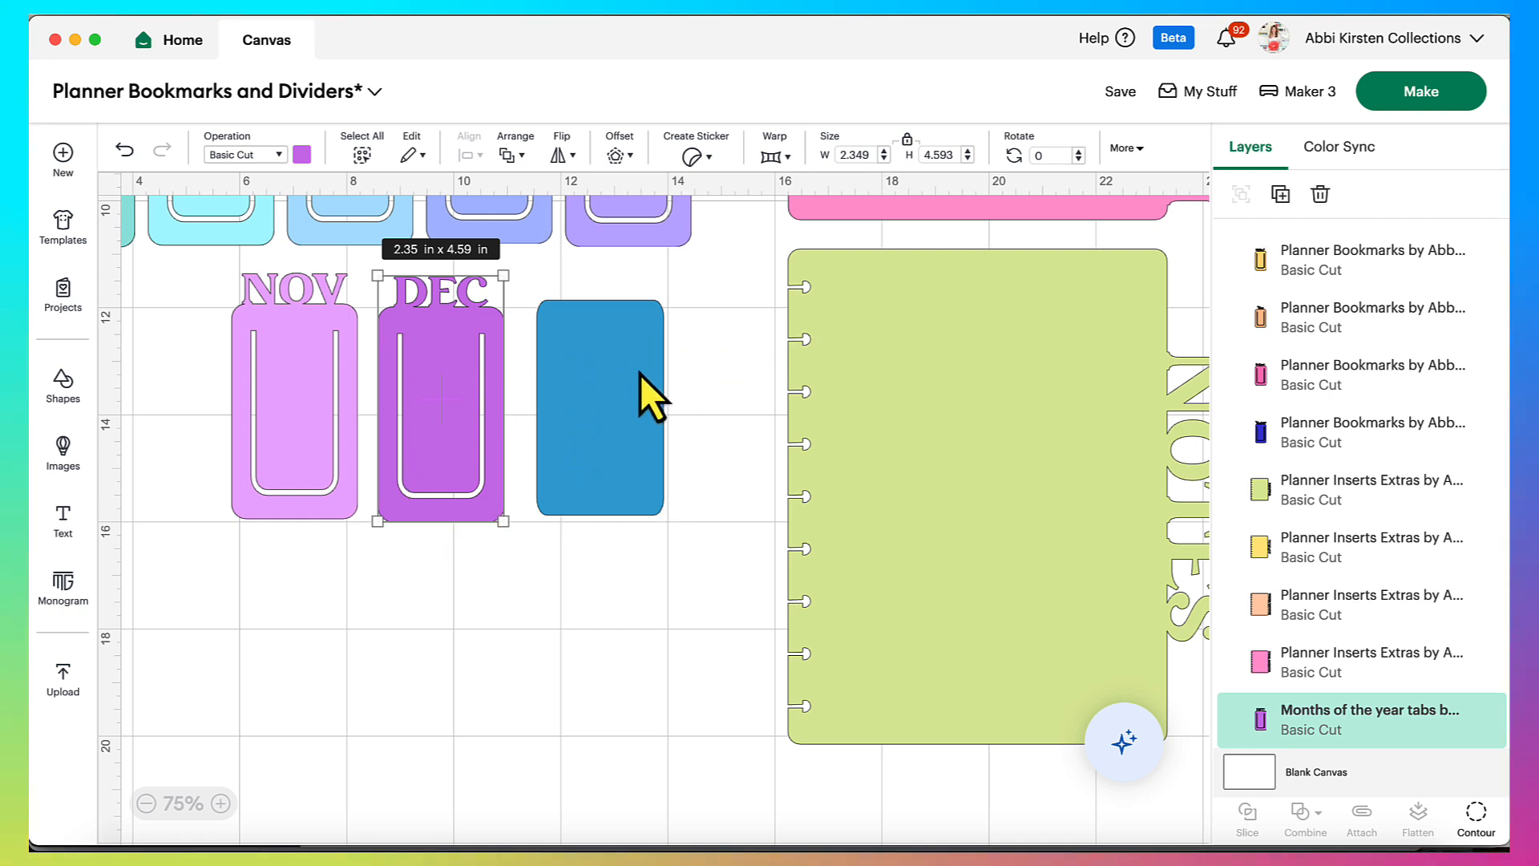
left_click(584, 367)
left_click_drag(584, 367, 621, 379)
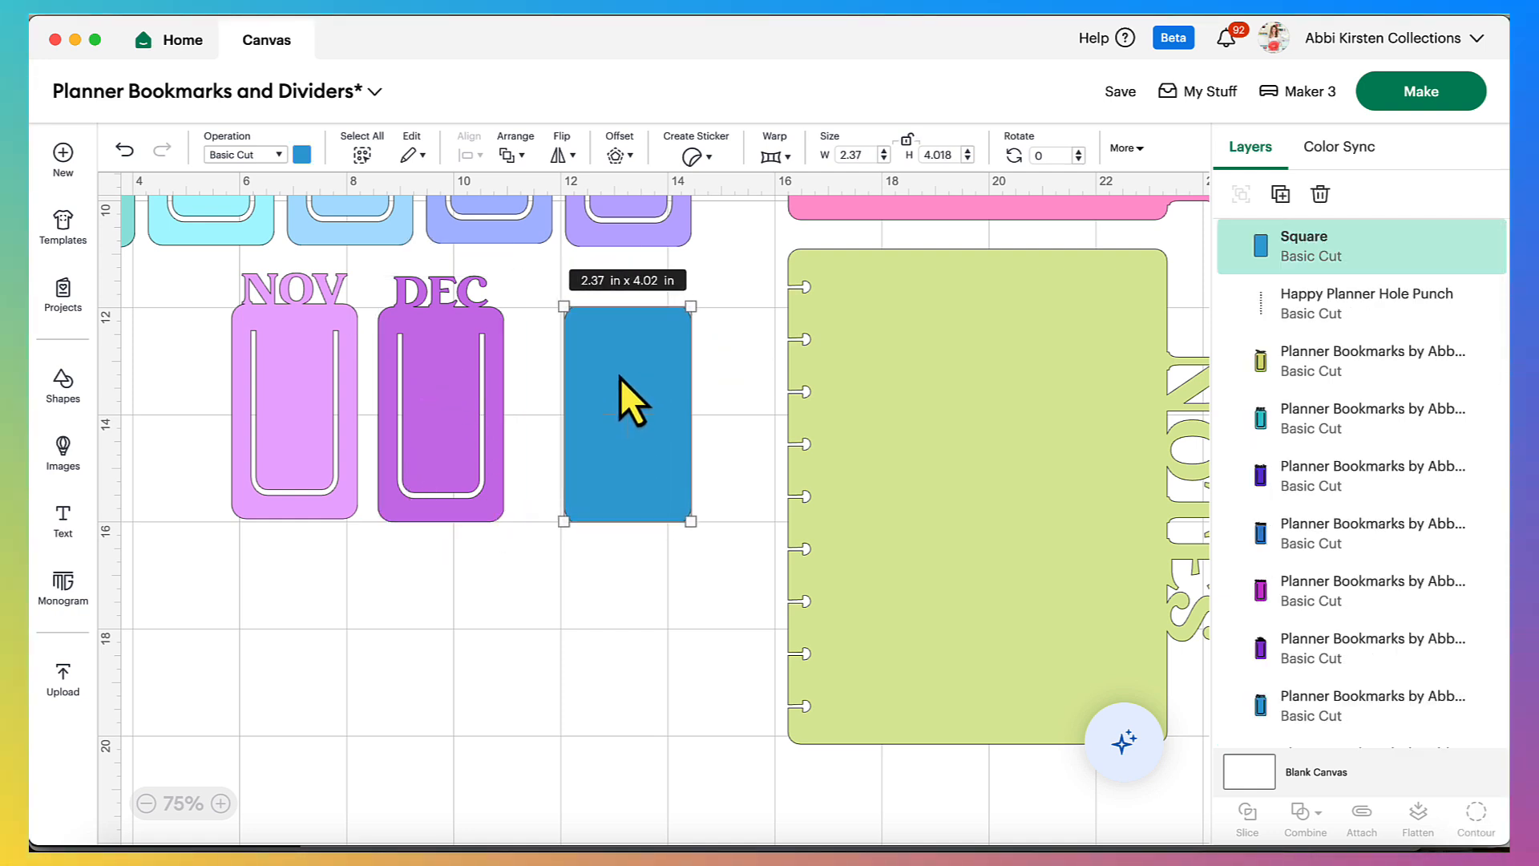
Duplicate the DEC bookmark and place the copy in the empty area below the originals
left_click(449, 404)
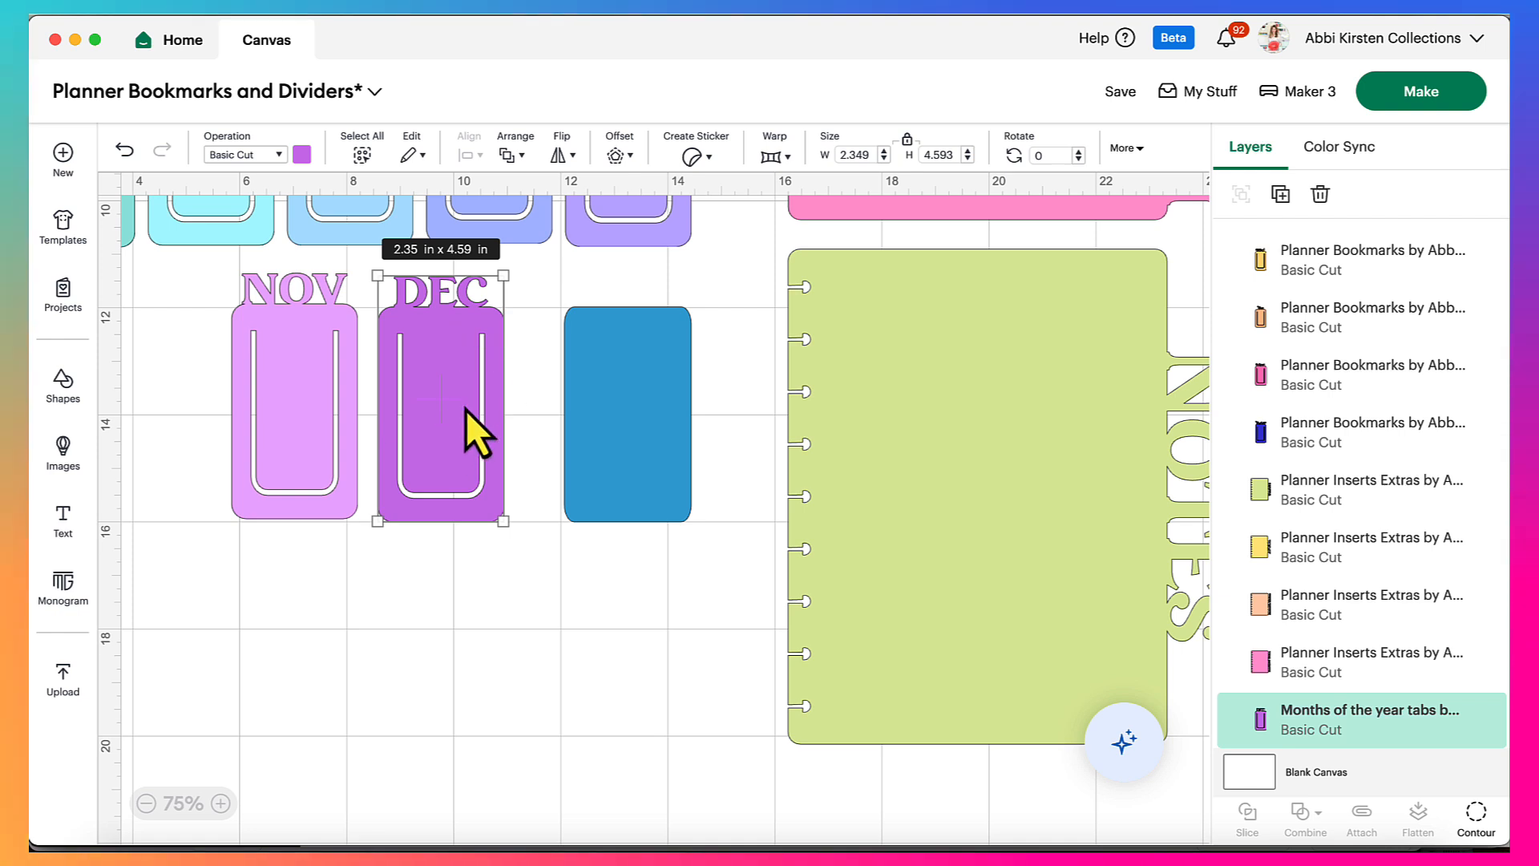
right_click(463, 411)
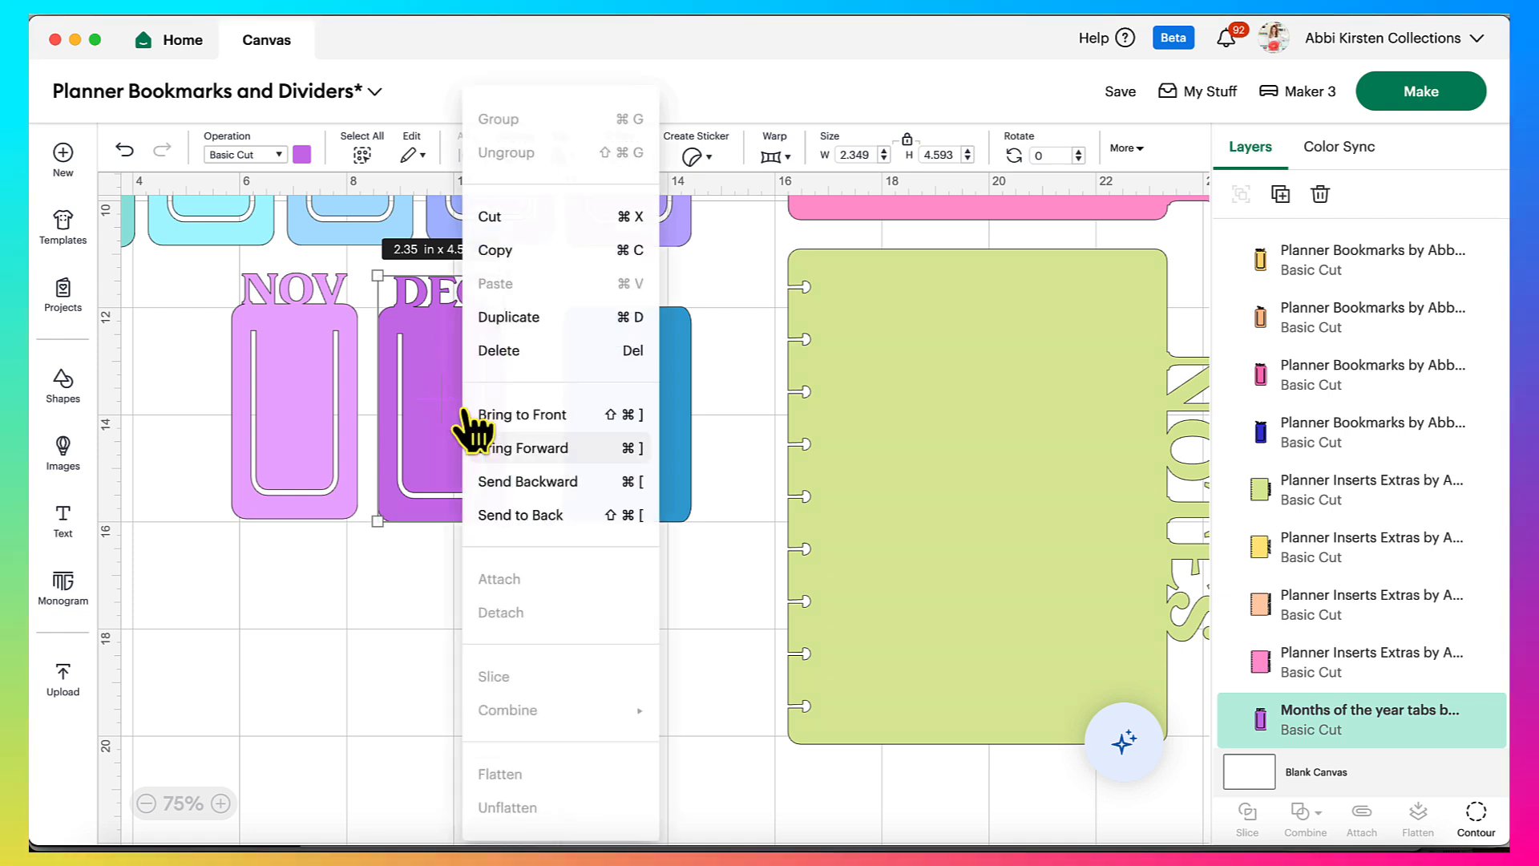
left_click(585, 337)
left_click_drag(469, 385, 551, 615)
scroll(603, 614, "down", 3)
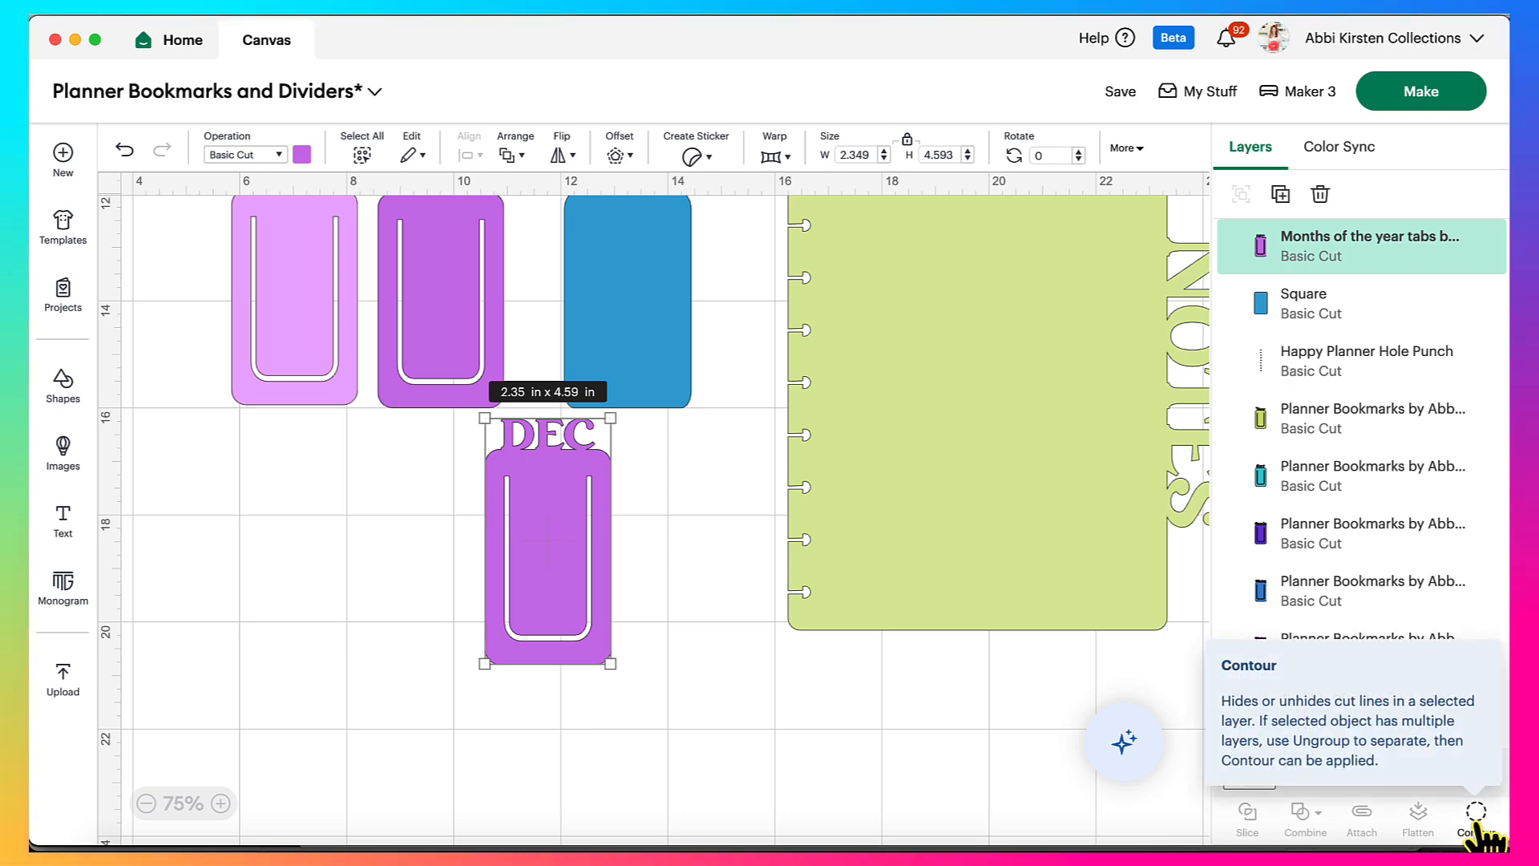
Hide the outer outline and letter D contours of the duplicated bookmark, keeping only the U-shaped slot
left_click(1476, 814)
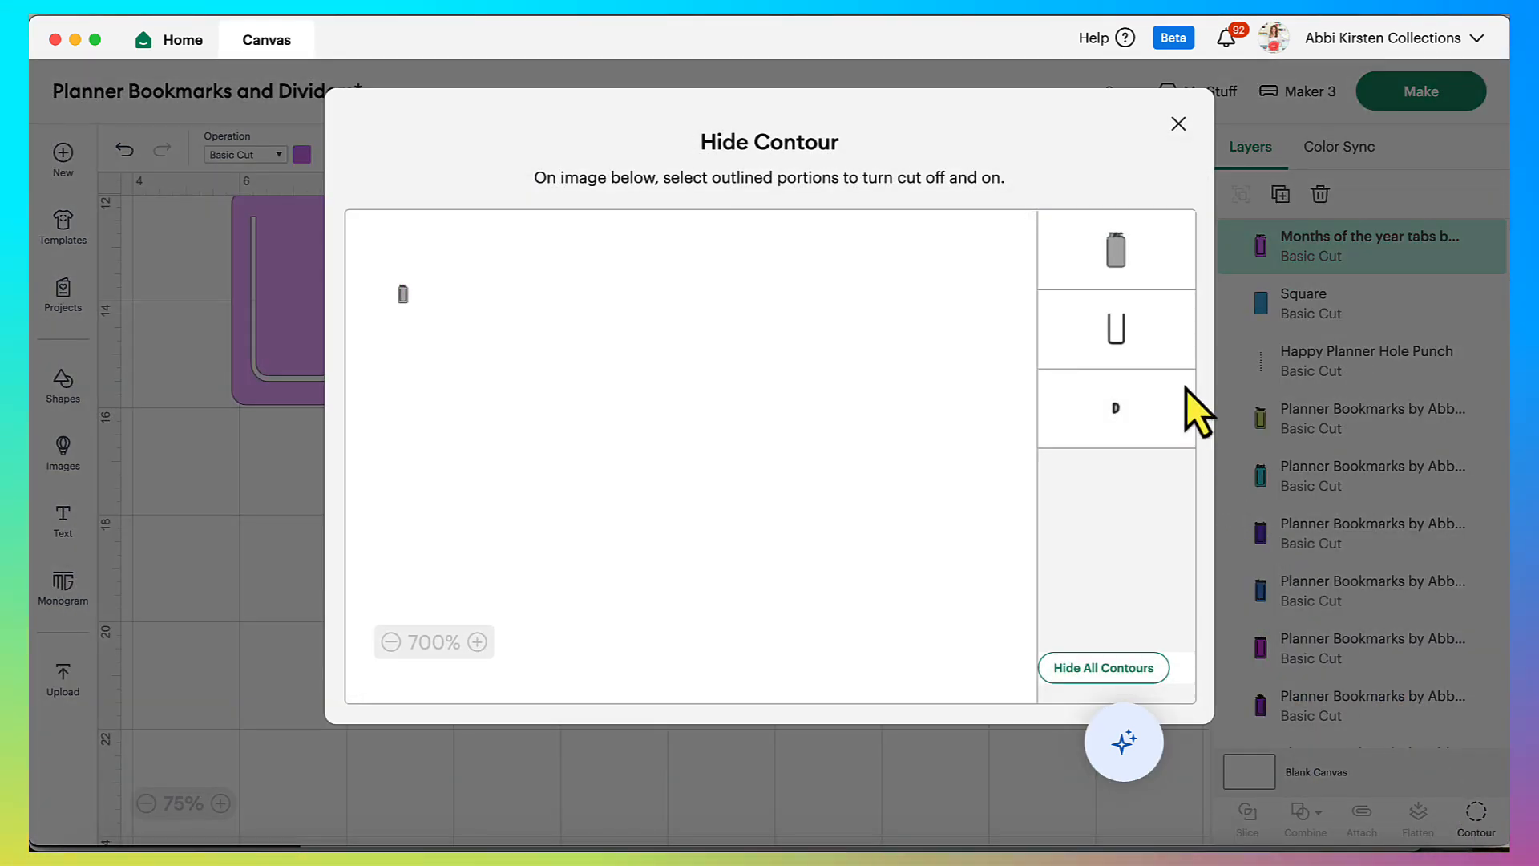
left_click(1141, 258)
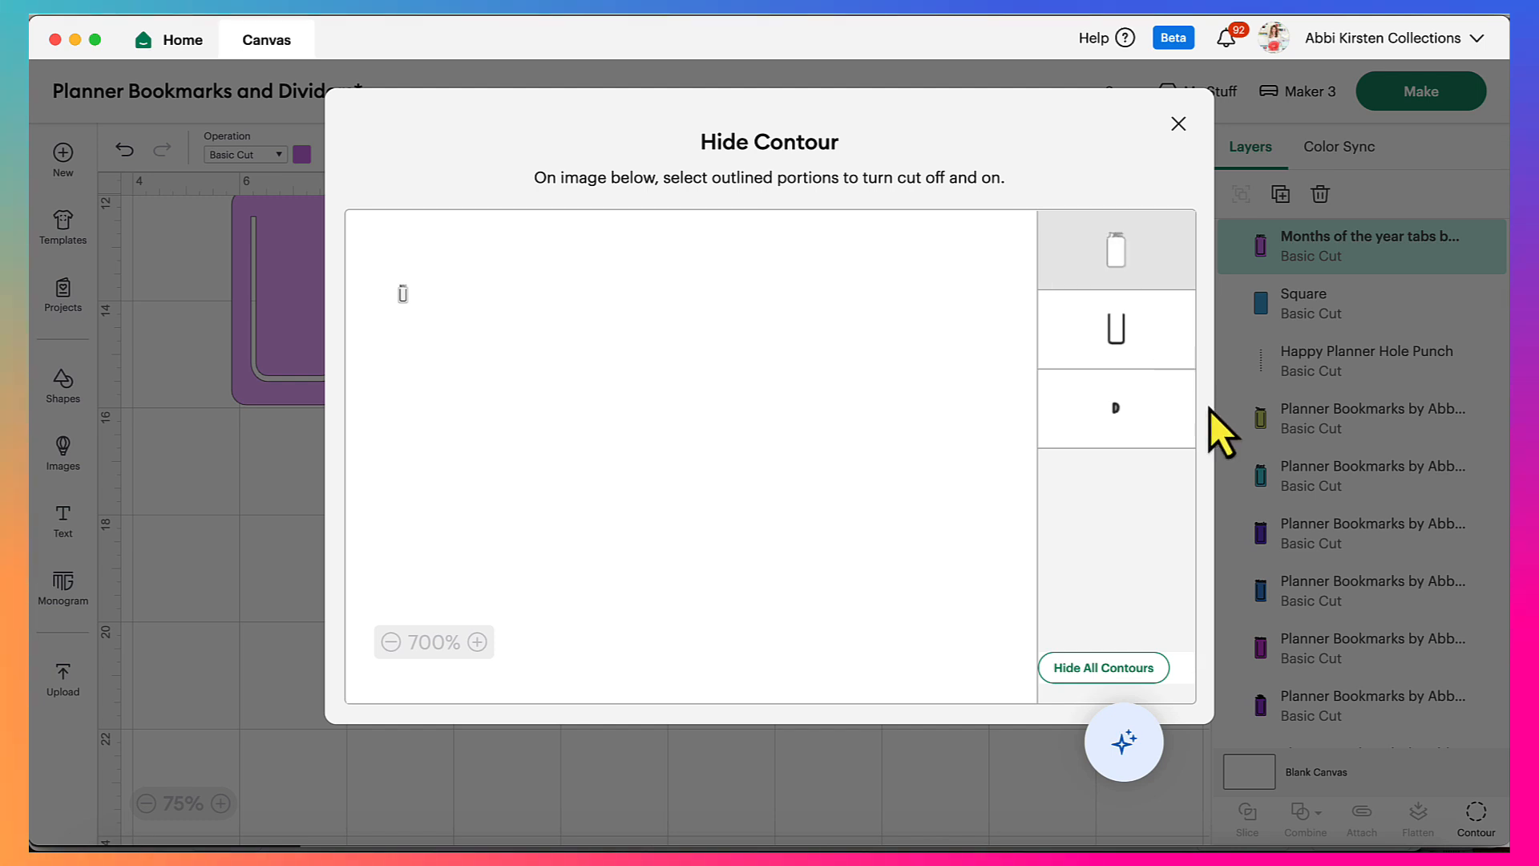
left_click(1123, 414)
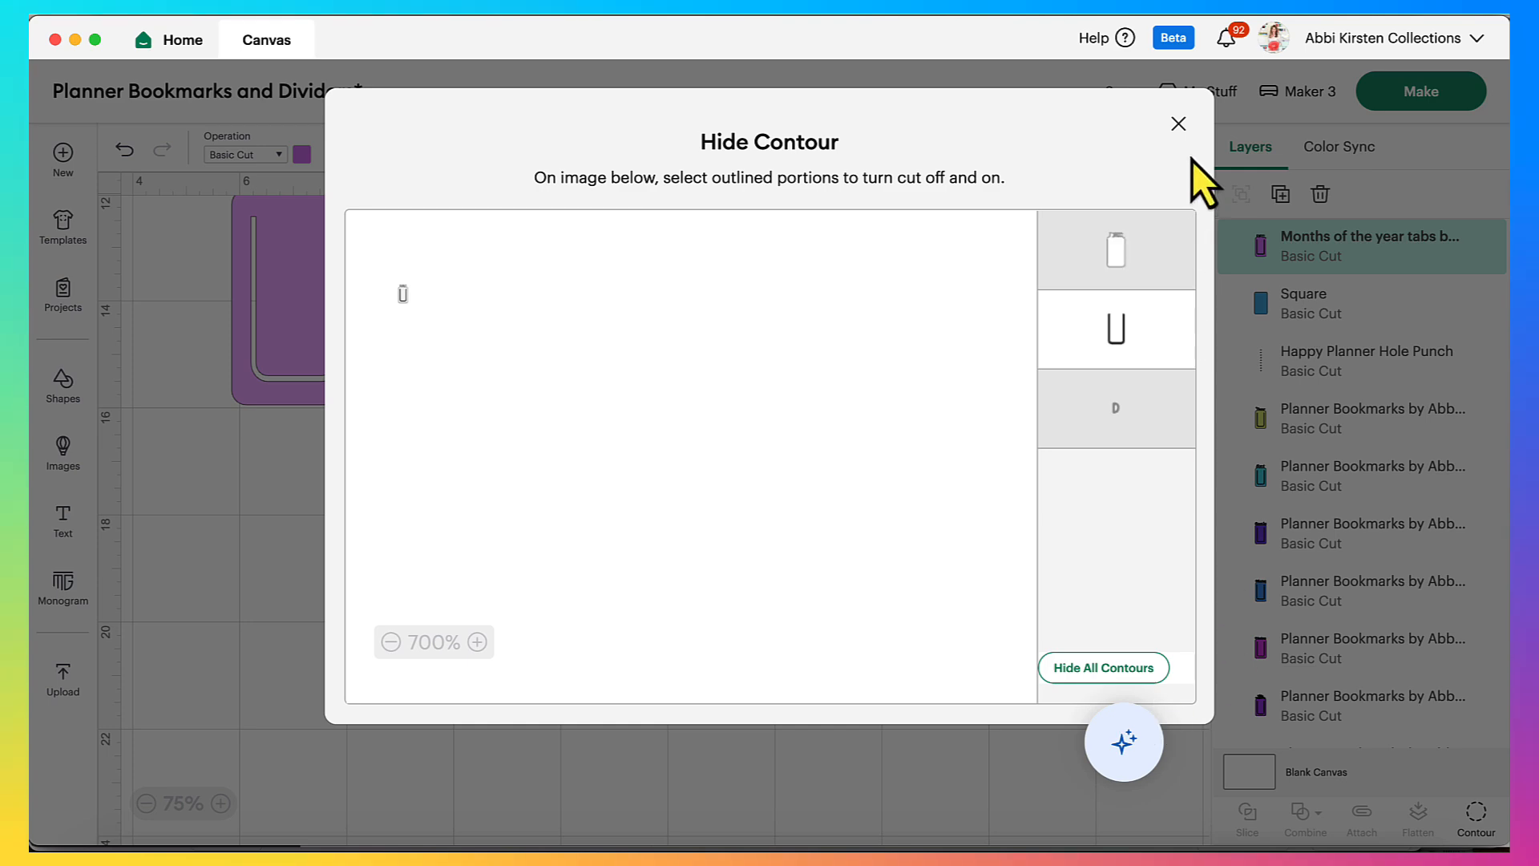
left_click(1178, 125)
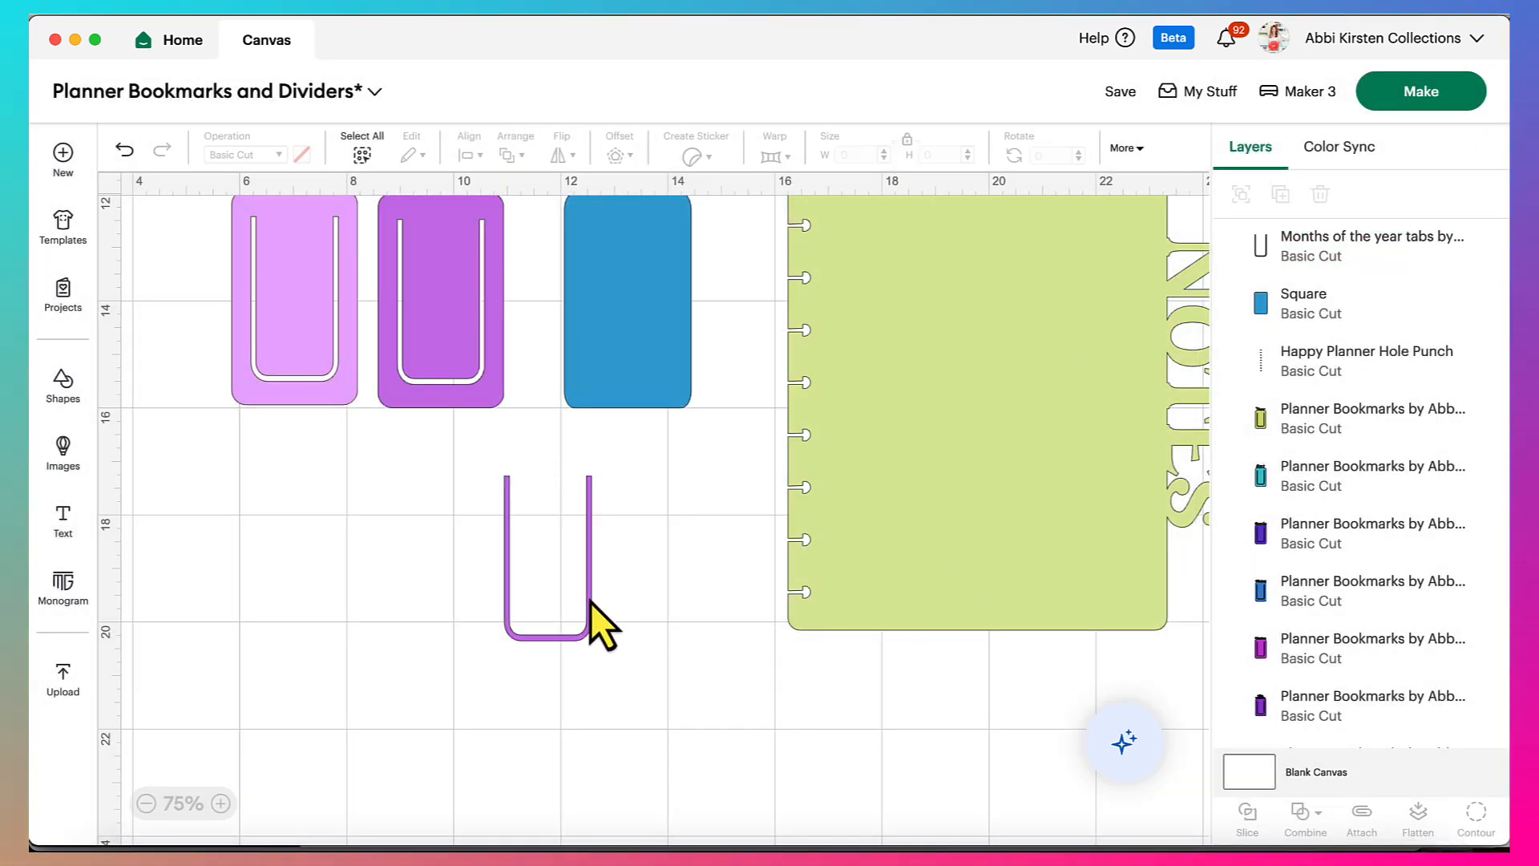
Move the U-shaped slot piece onto the blue rectangle
left_click_drag(592, 603, 656, 605)
scroll(656, 479, "up", 2)
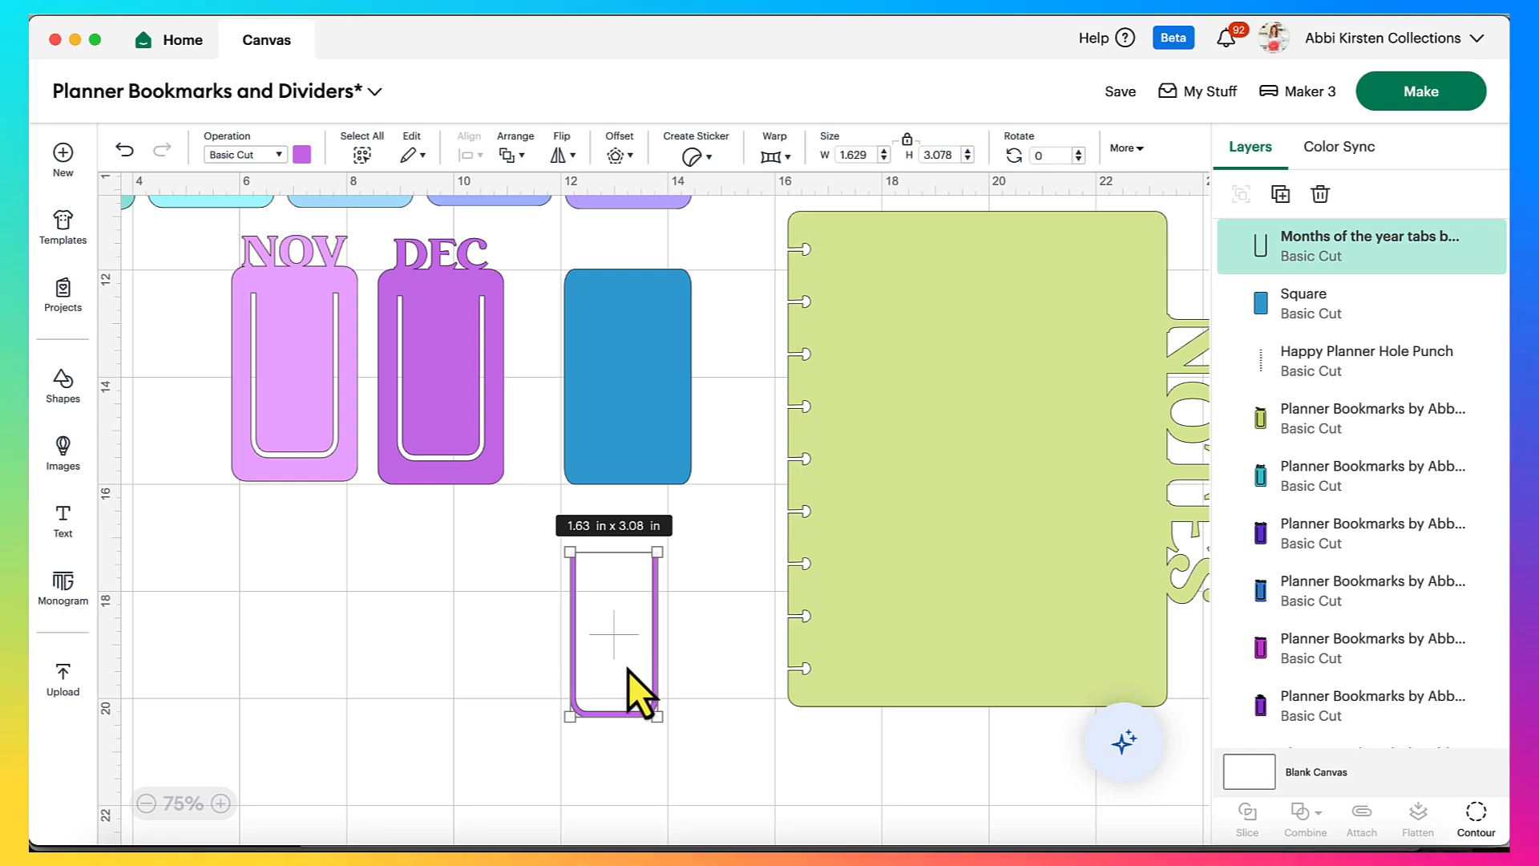
left_click_drag(627, 671, 642, 414)
left_click(741, 416)
left_click(221, 804)
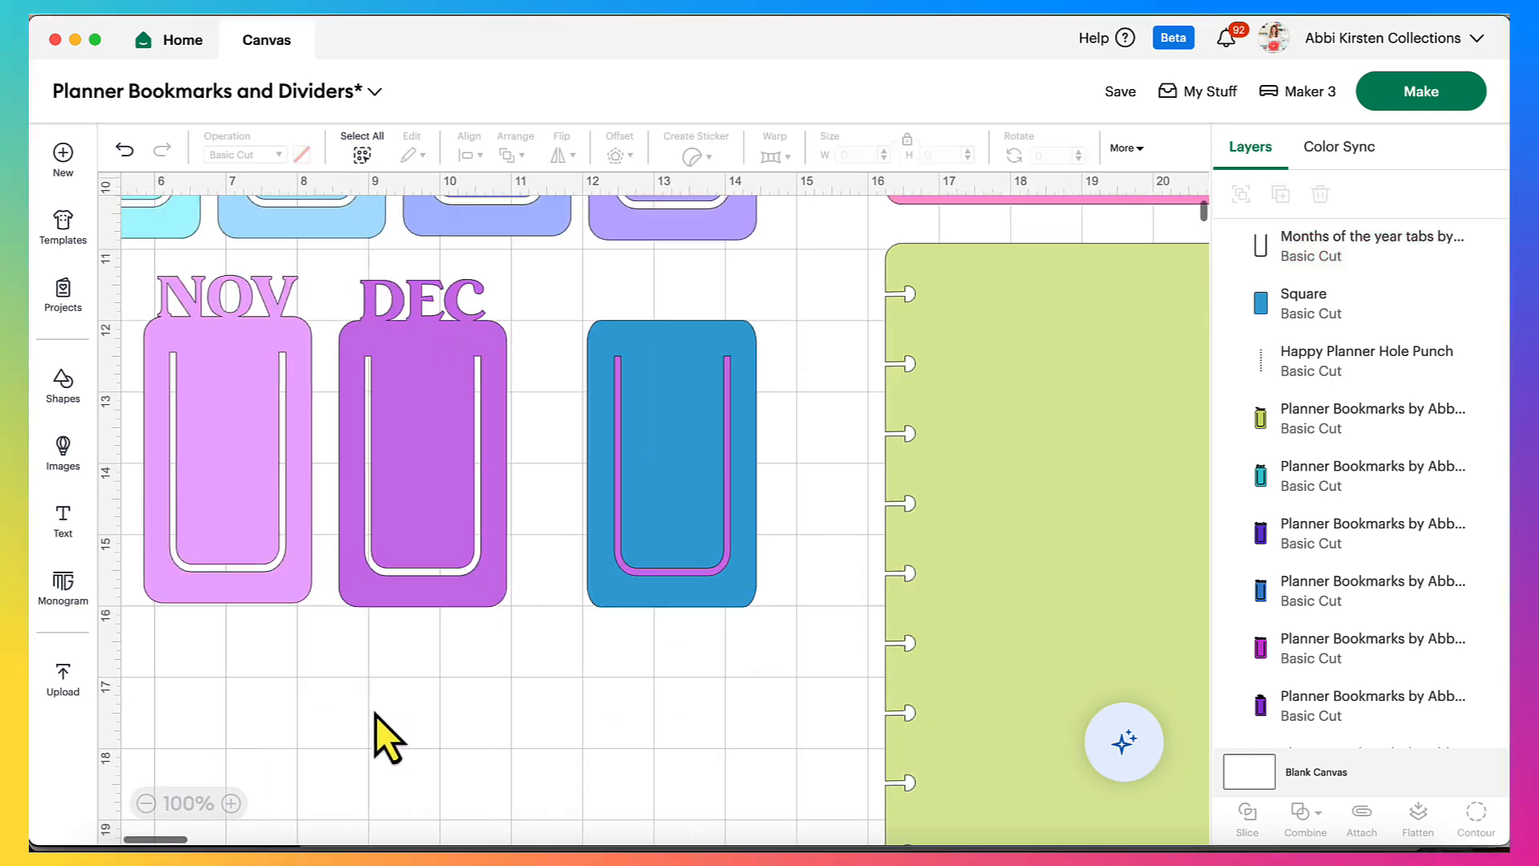
Center the U-shaped slot and the blue rectangle on each other with the Center alignment
left_click_drag(691, 351, 609, 352)
left_click(768, 415)
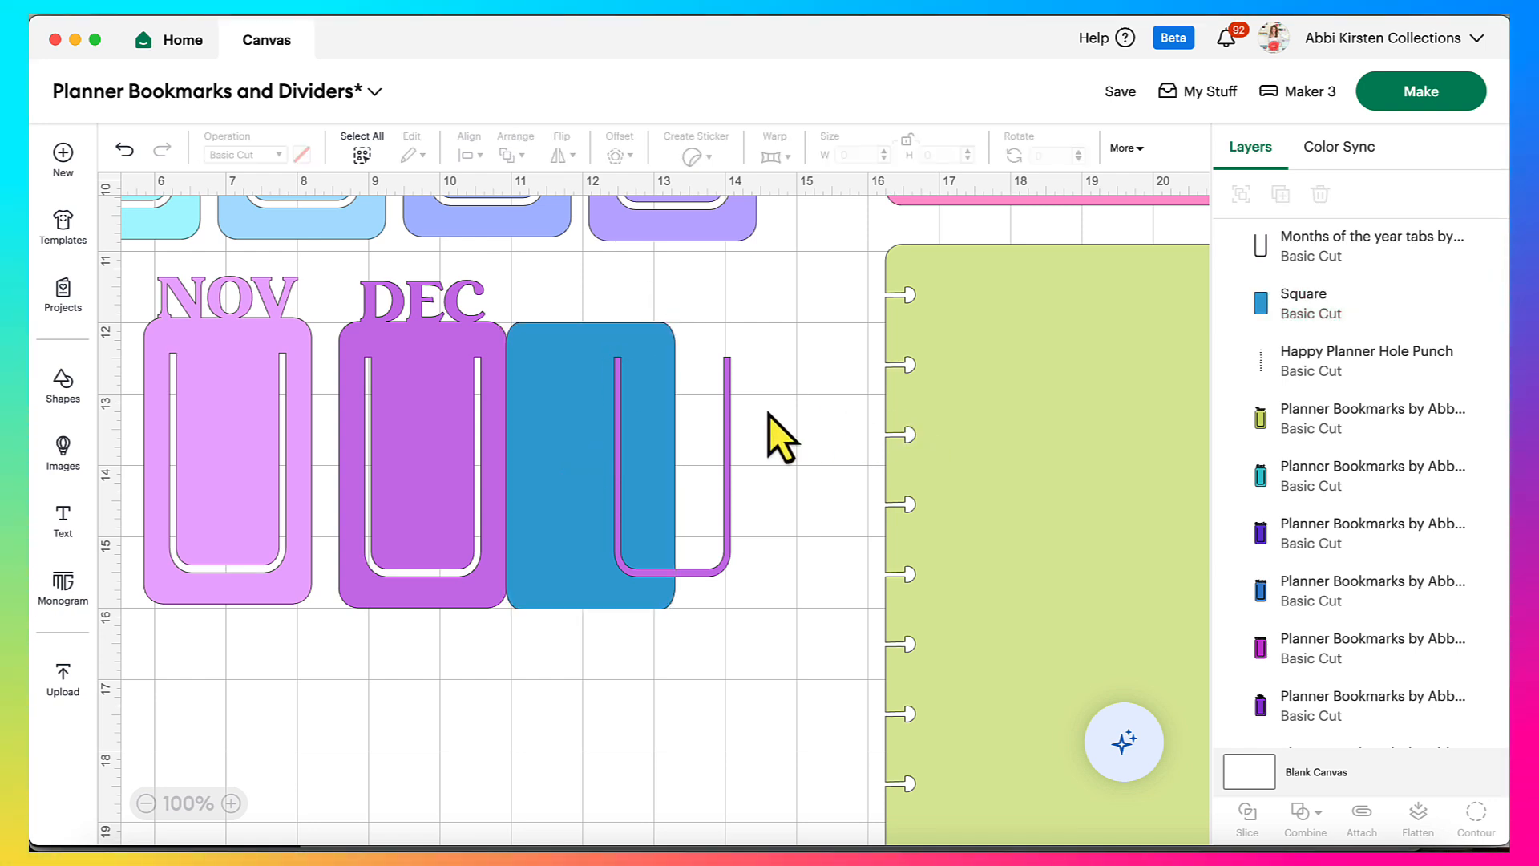
left_click_drag(728, 412, 634, 497)
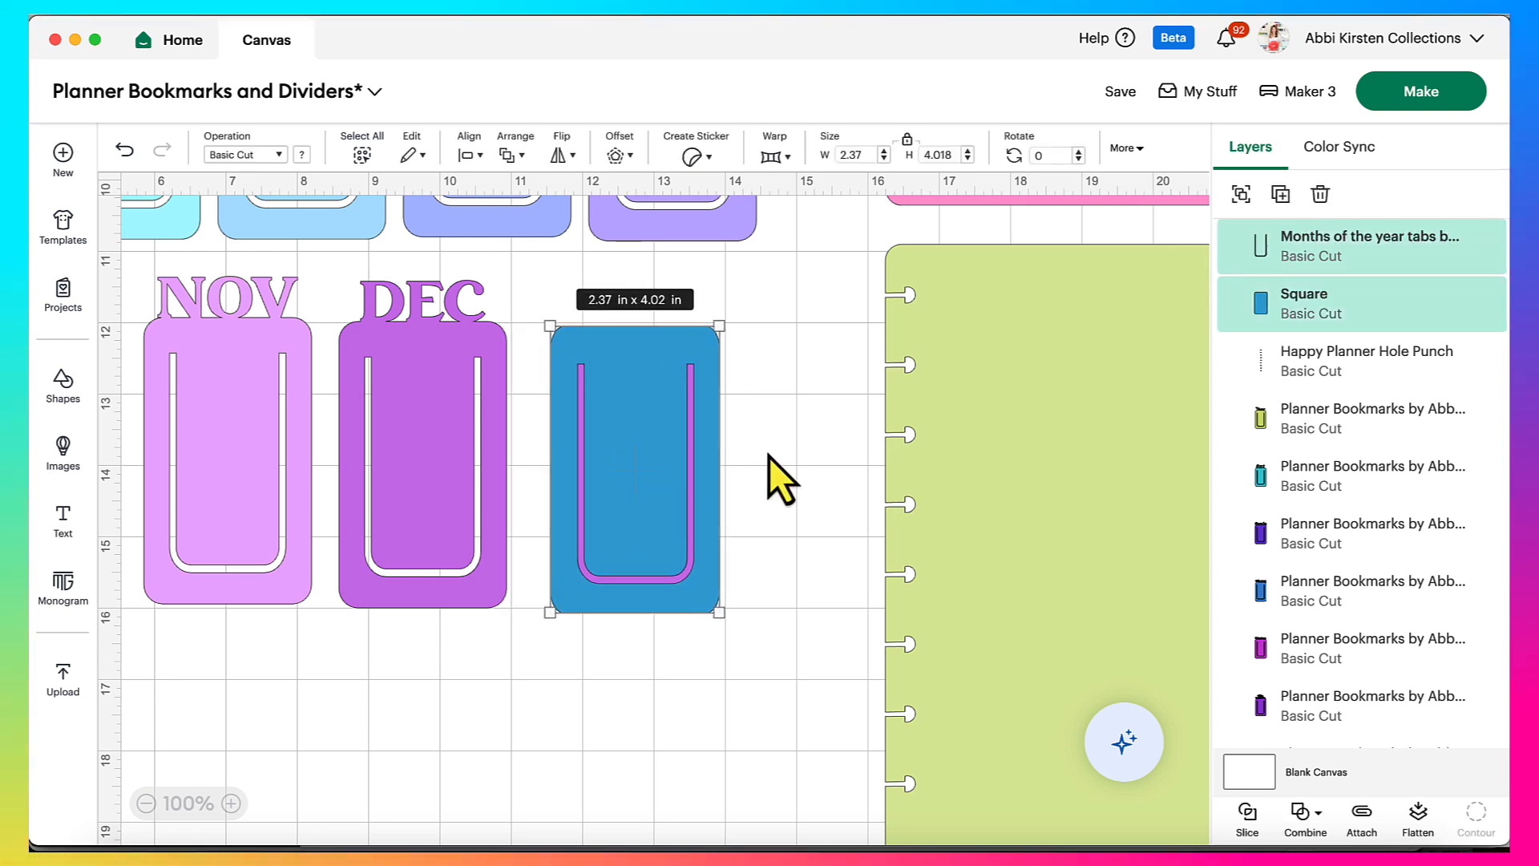
left_click(473, 157)
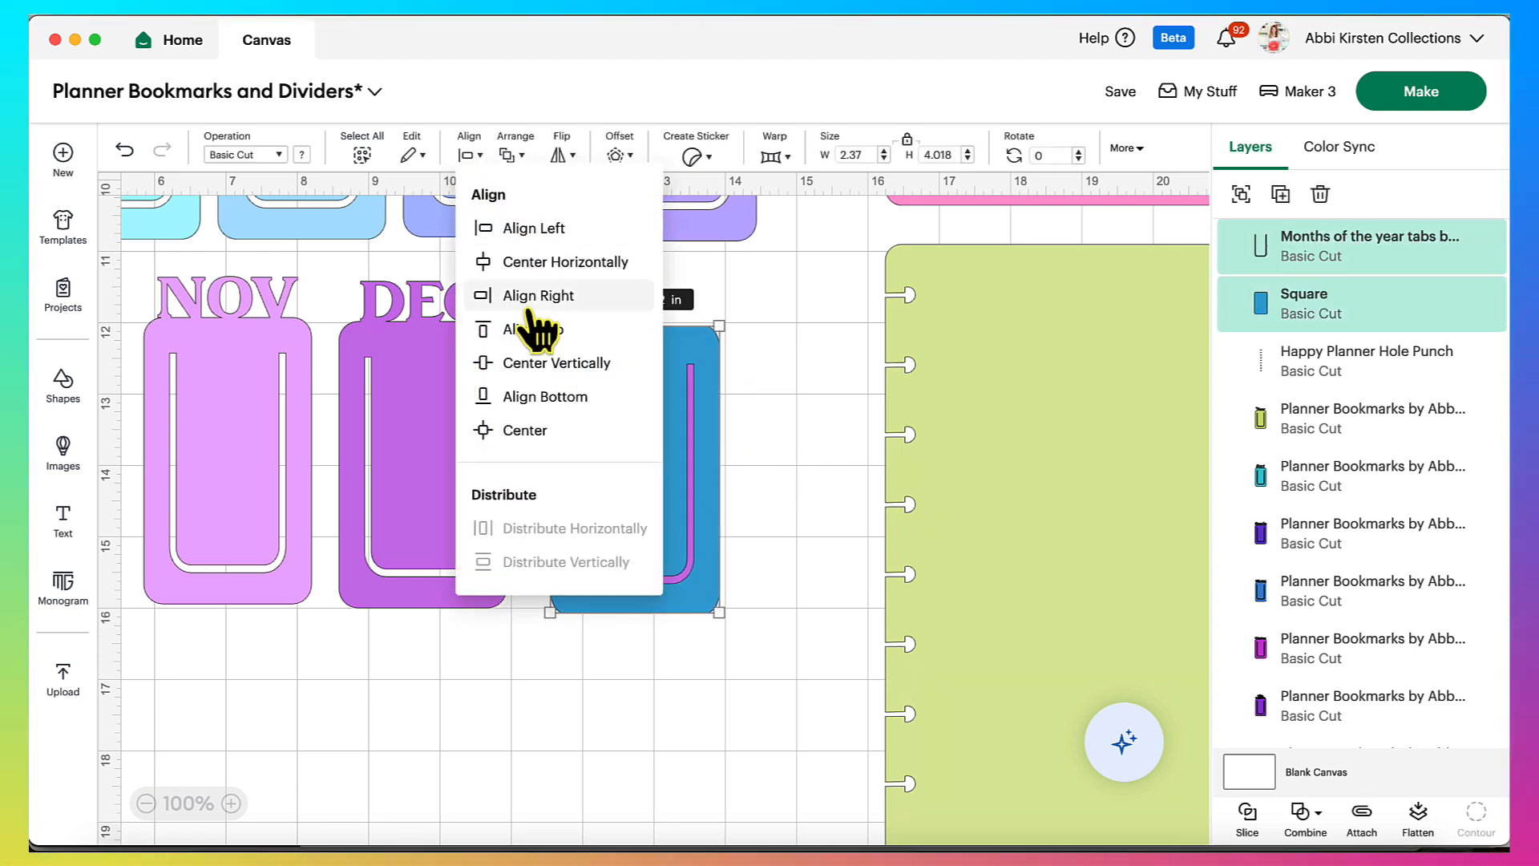
left_click(529, 430)
left_click(867, 407)
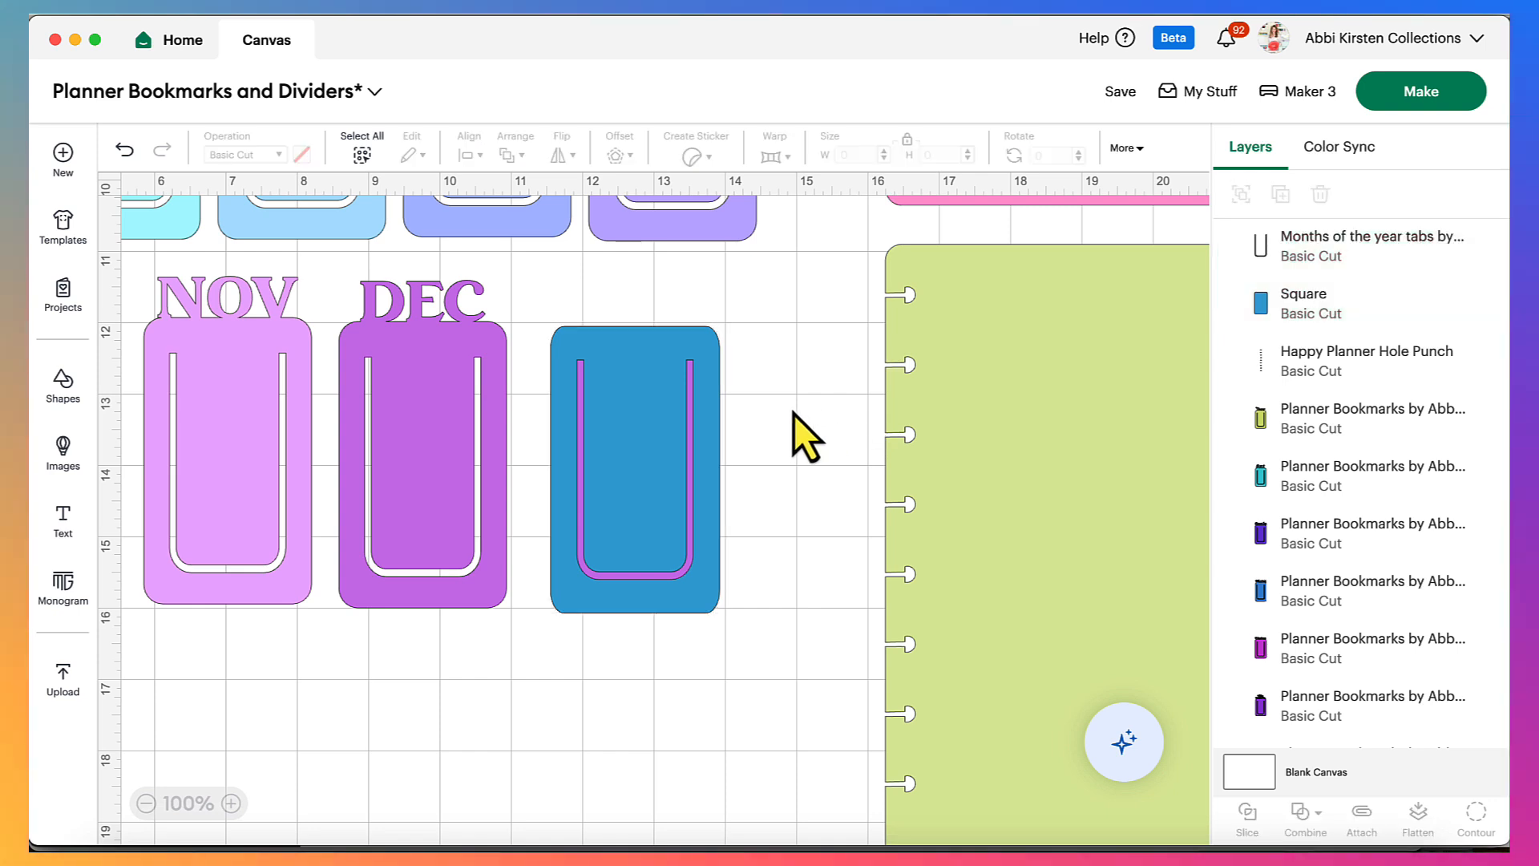
Subtract the U-shaped slot from the blue rectangle
left_click_drag(773, 316, 659, 401)
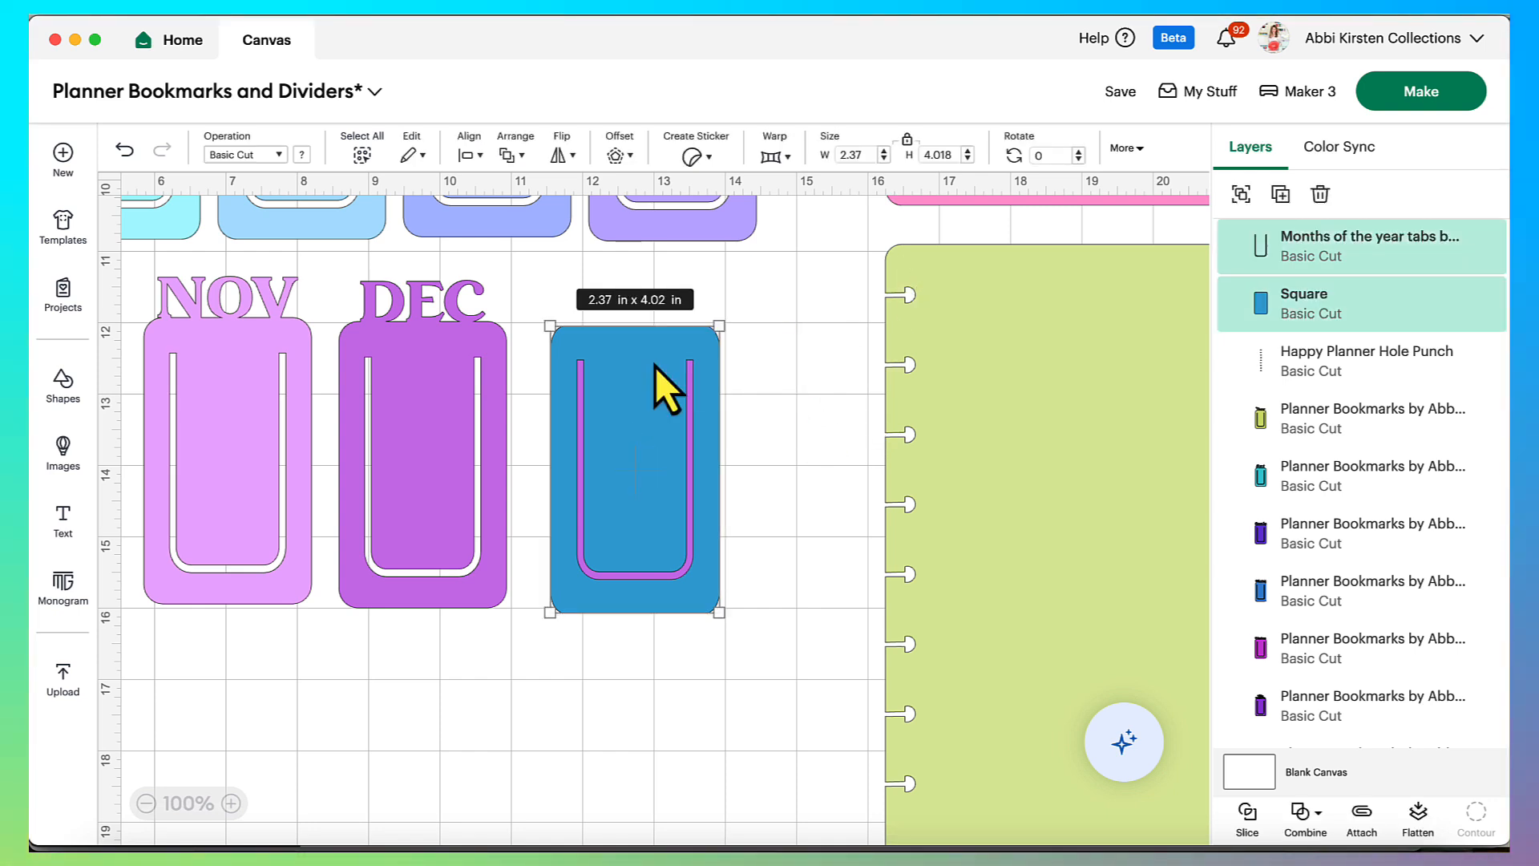
left_click(764, 314)
left_click(688, 396)
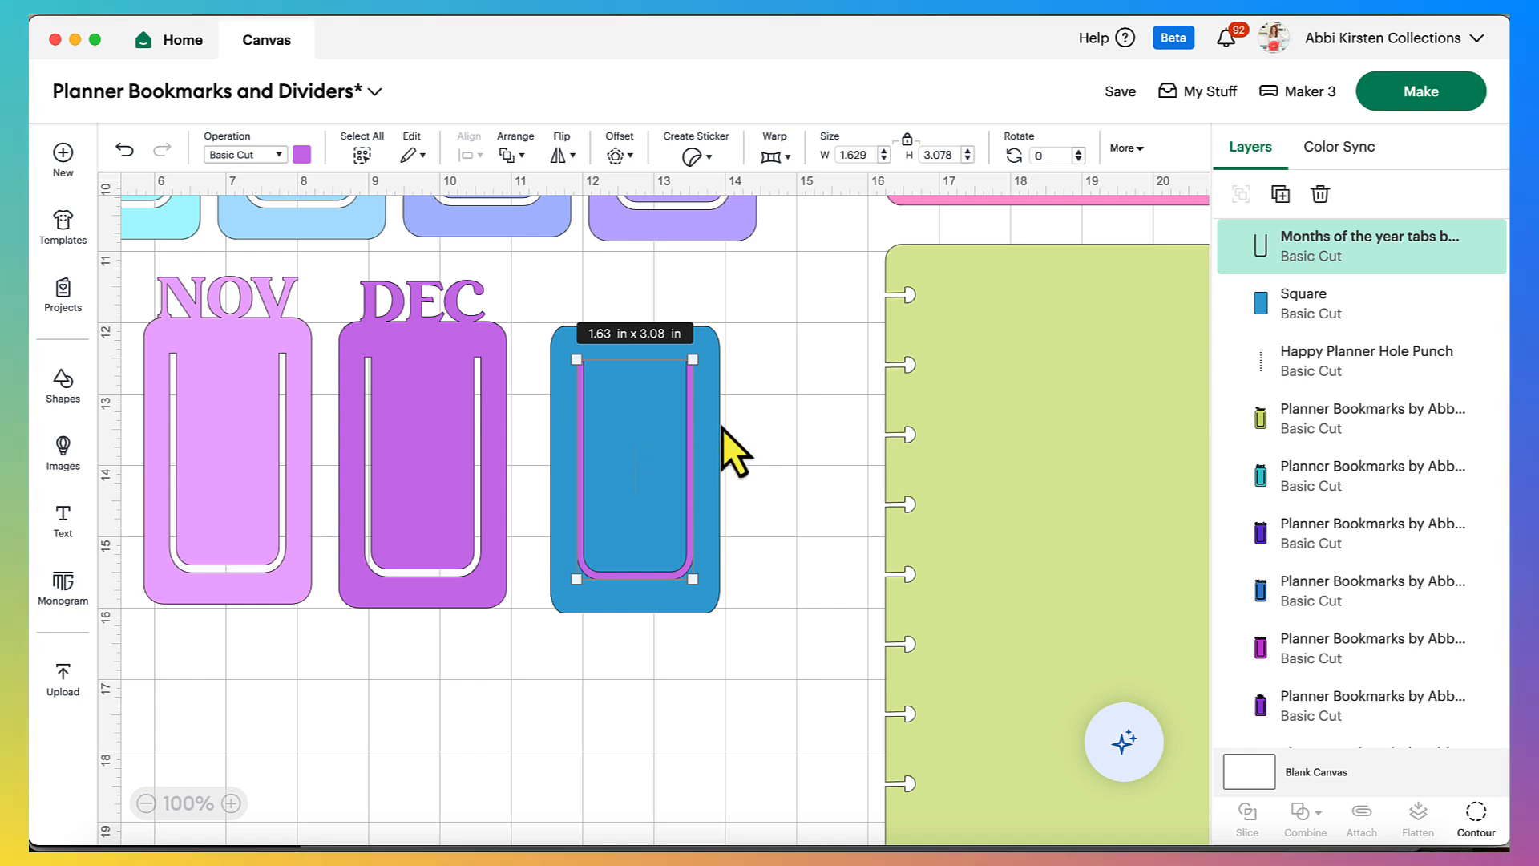
left_click_drag(777, 341, 681, 467)
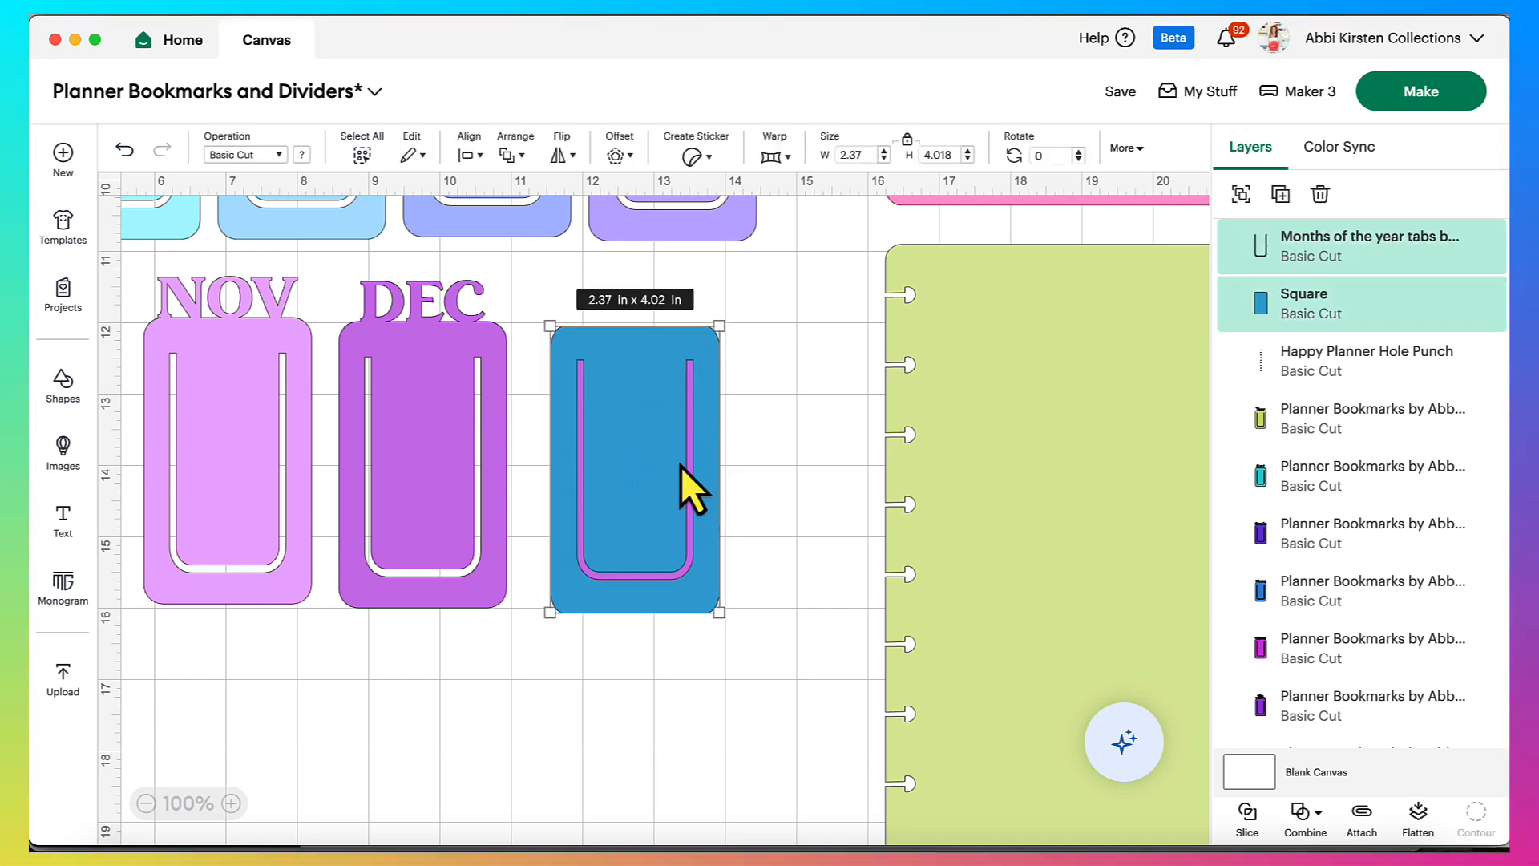
left_click(1315, 813)
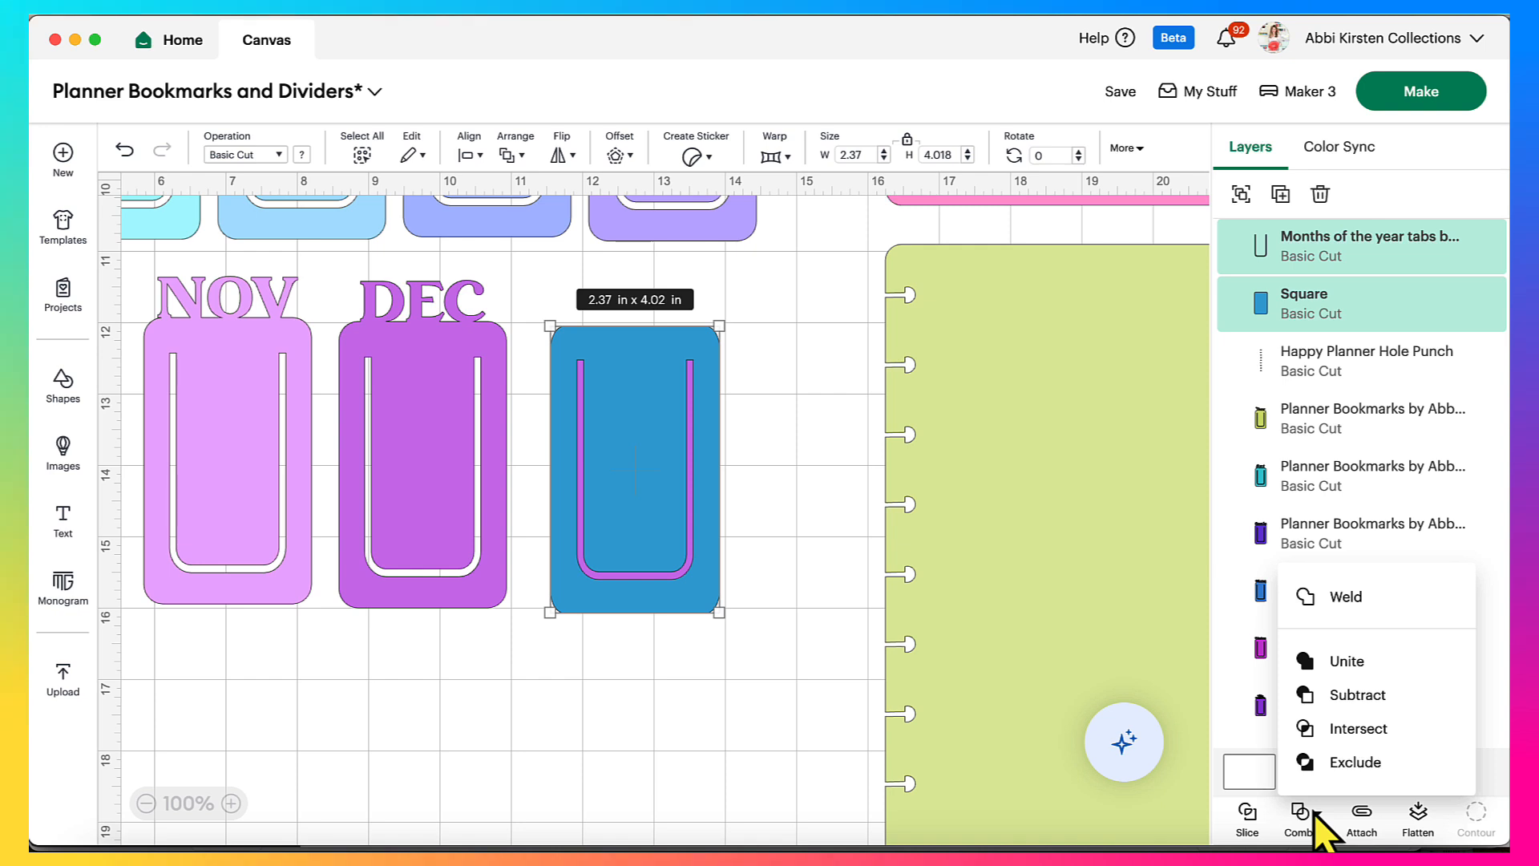
left_click(1358, 695)
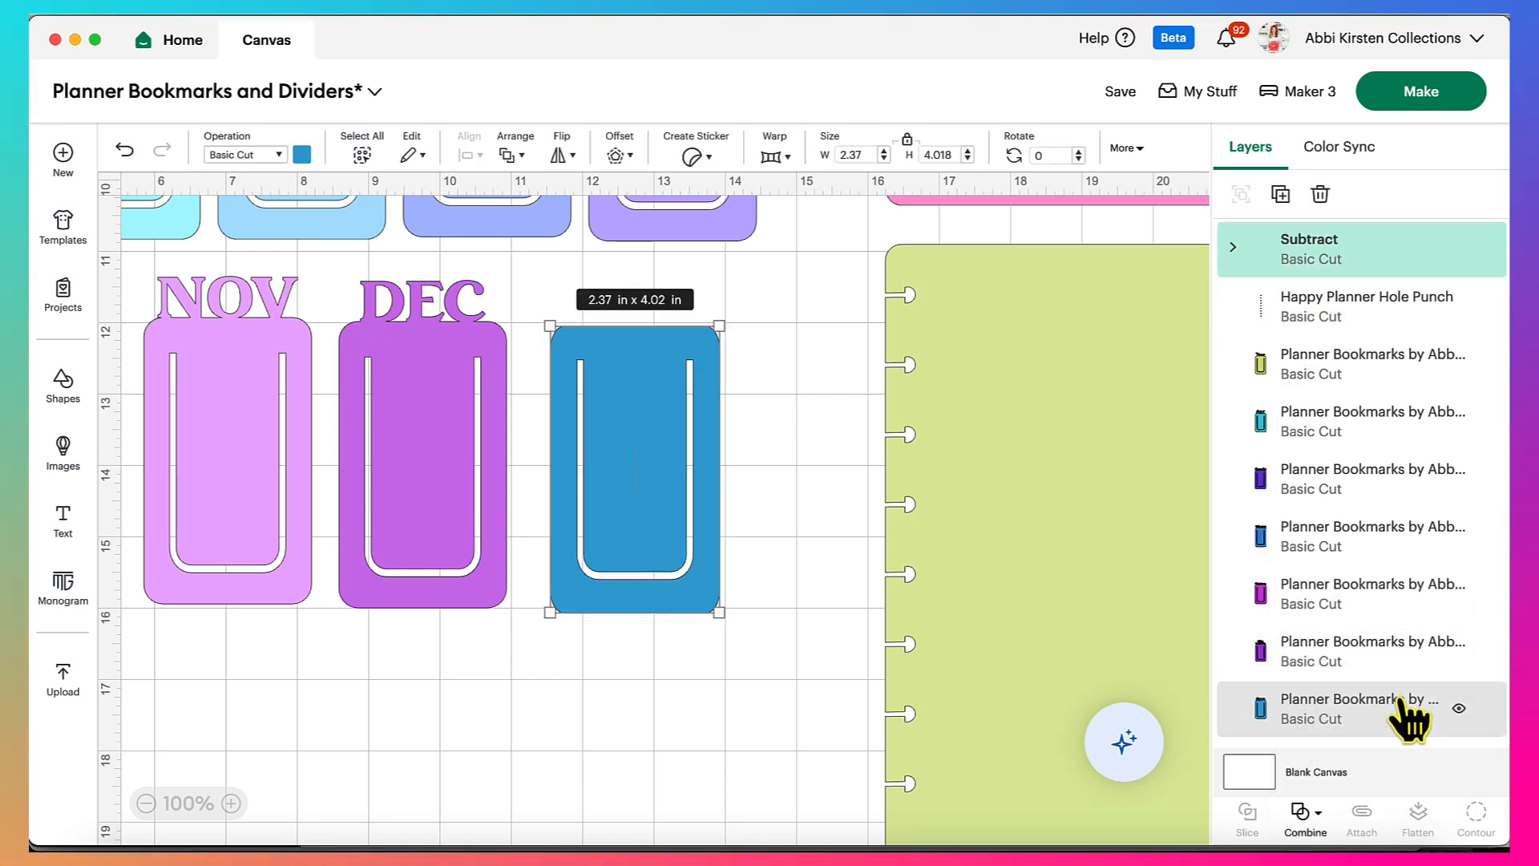
Nudge the slotted blue bookmark base slightly farther from the DEC bookmark
left_click(653, 704)
mouse_move(651, 580)
left_mouse_down()
mouse_move(687, 591)
mouse_move(700, 551)
mouse_move(662, 570)
left_mouse_up()
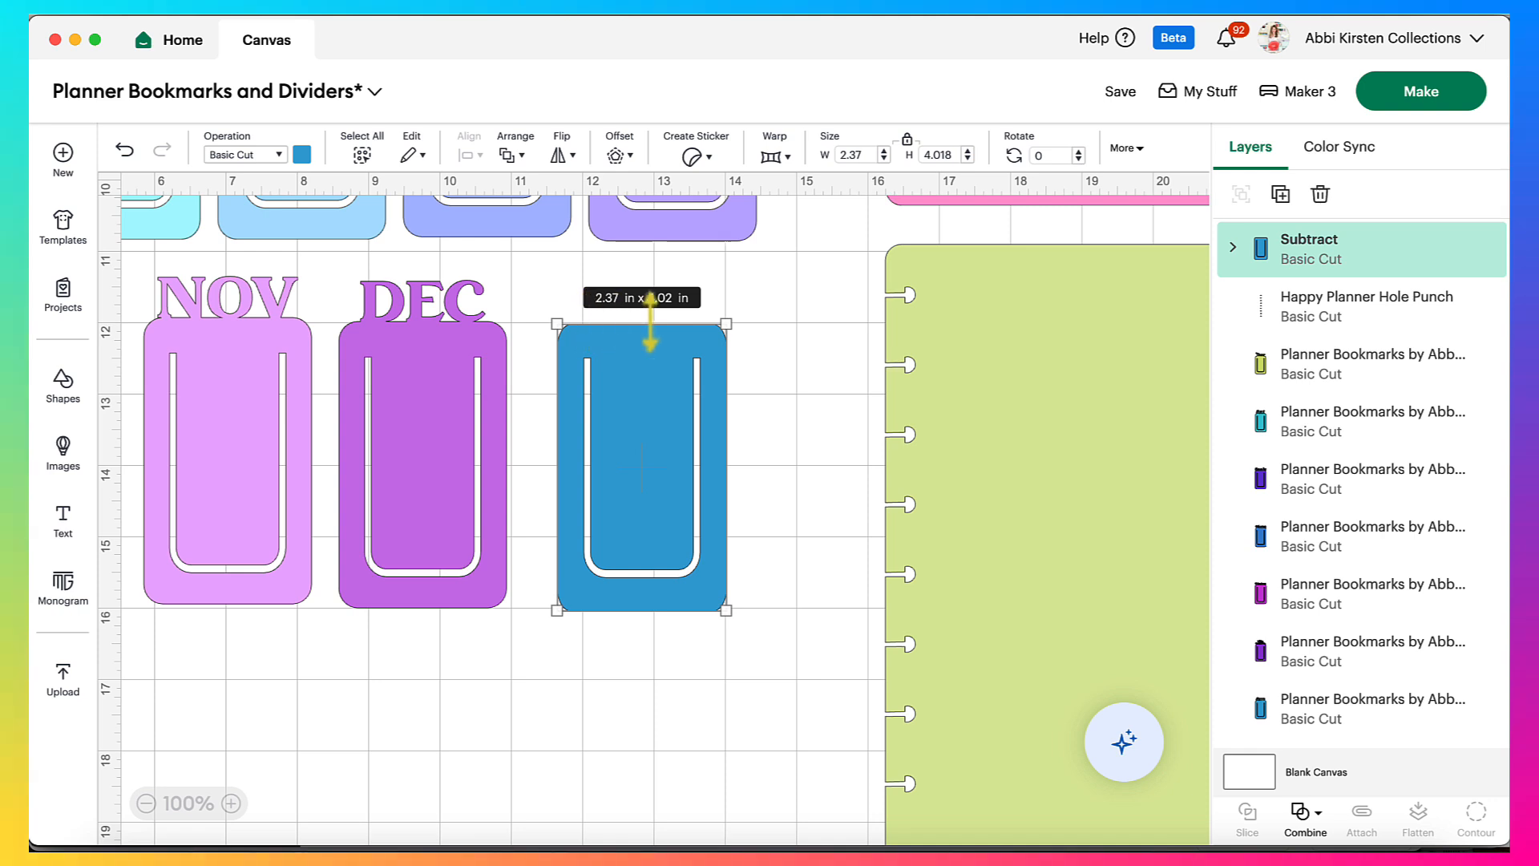
scroll(672, 420, "left", 3)
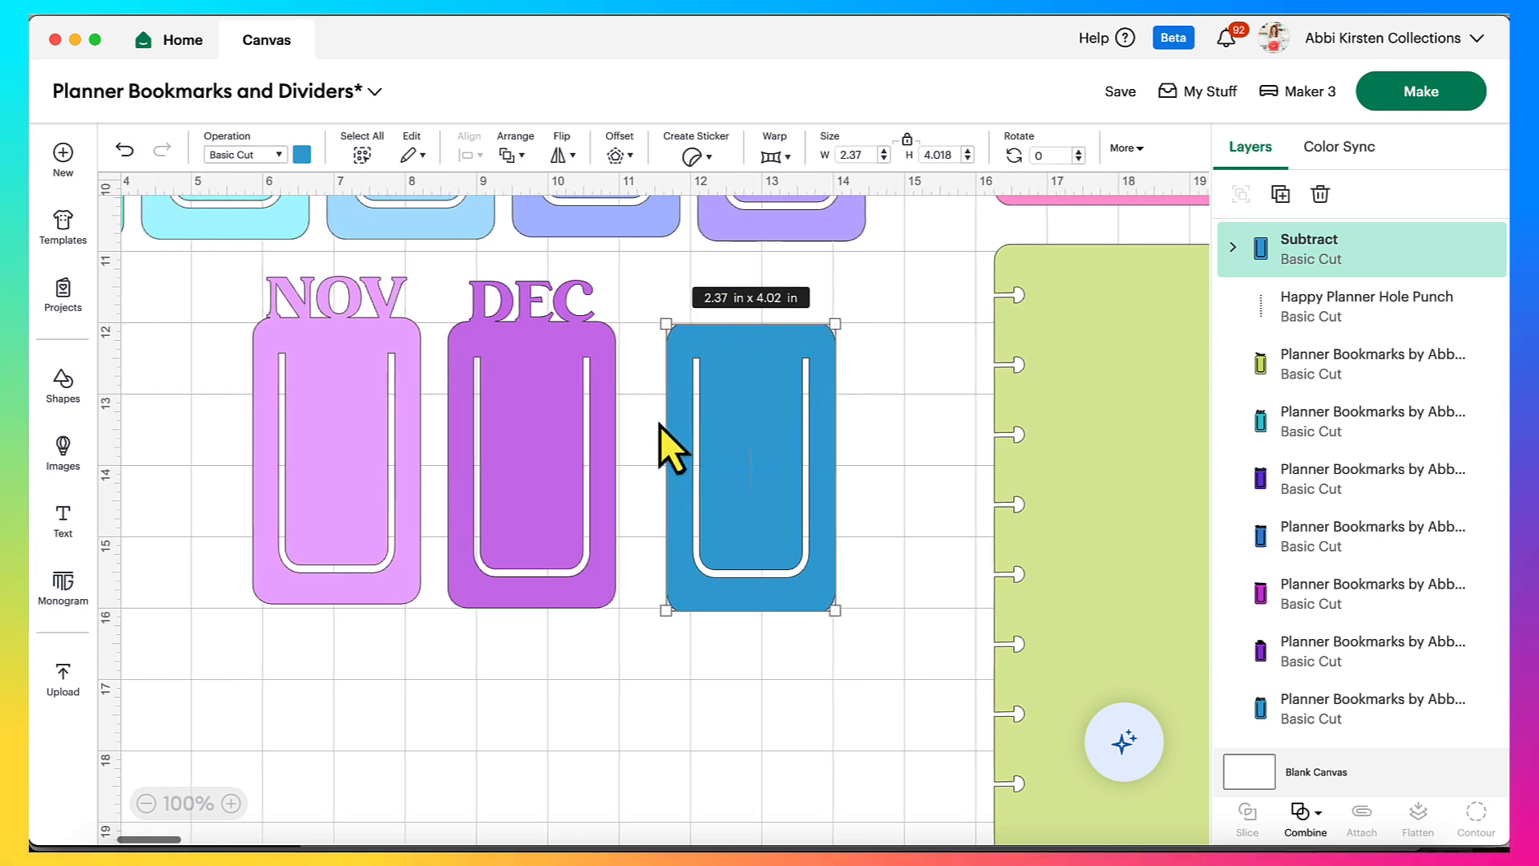
Add a text box and move it to the empty canvas area below the DEC bookmark
left_click(661, 426)
left_click(64, 522)
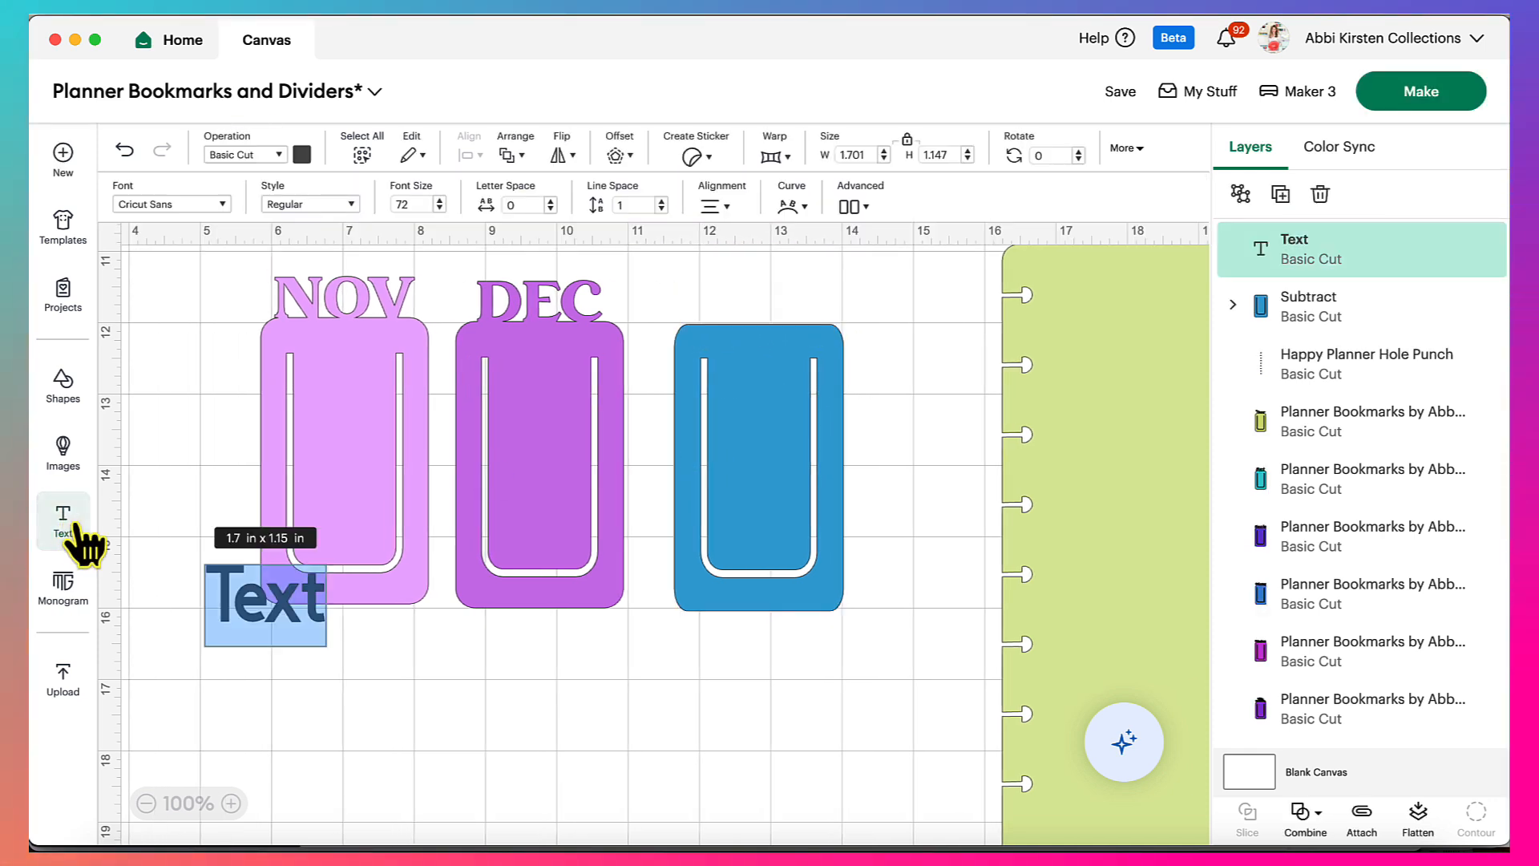
left_click_drag(243, 603, 614, 688)
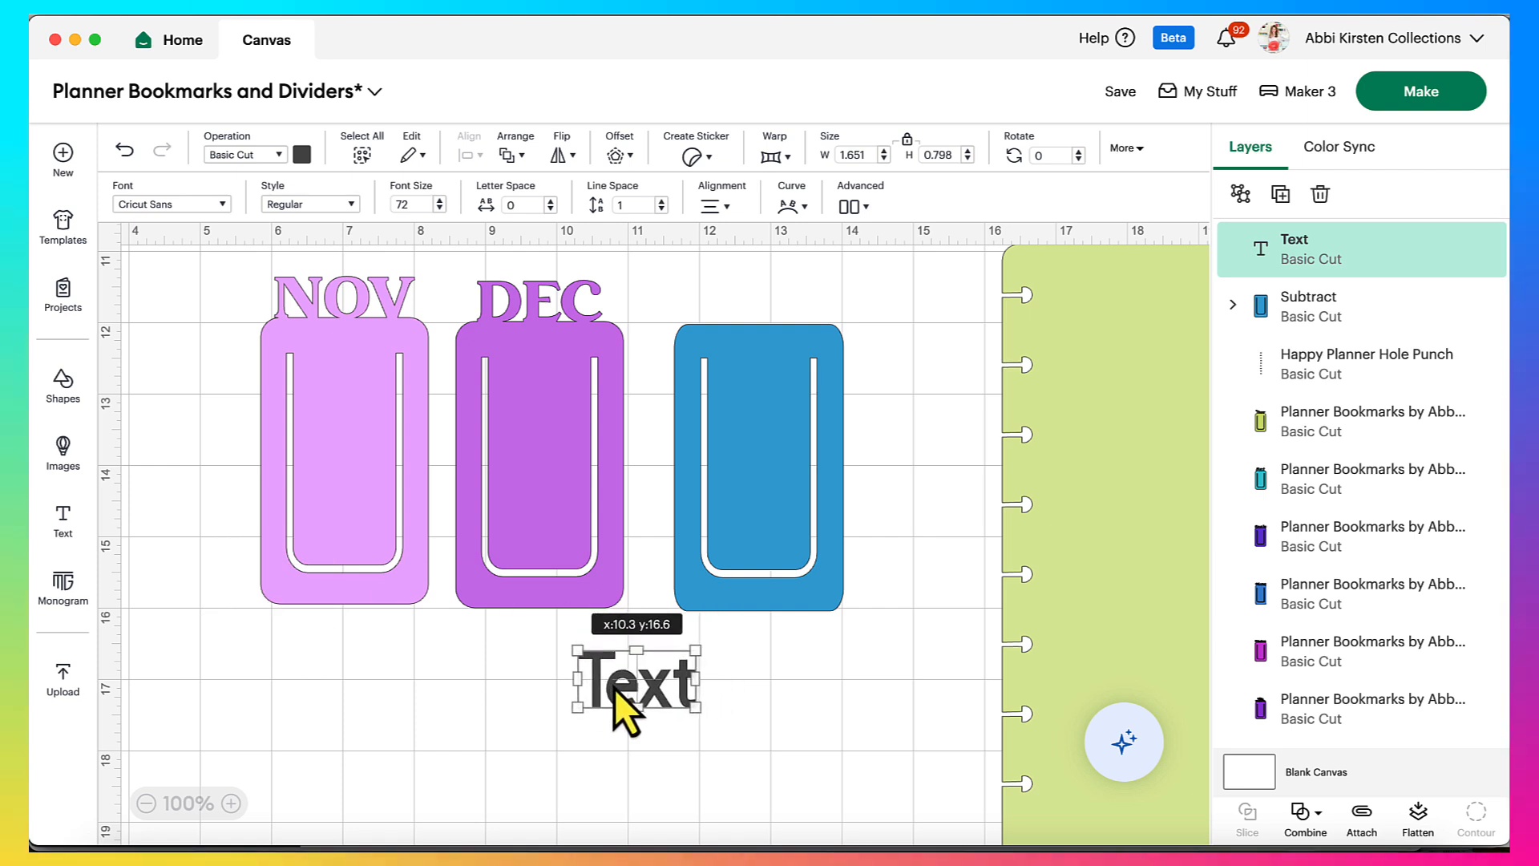
scroll(616, 689, "down", 2)
scroll(616, 689, "down", 2)
left_click_drag(639, 519, 545, 549)
Replace the placeholder text with "Meetings" and move it just below the slotted blue bookmark base
double_click(551, 553)
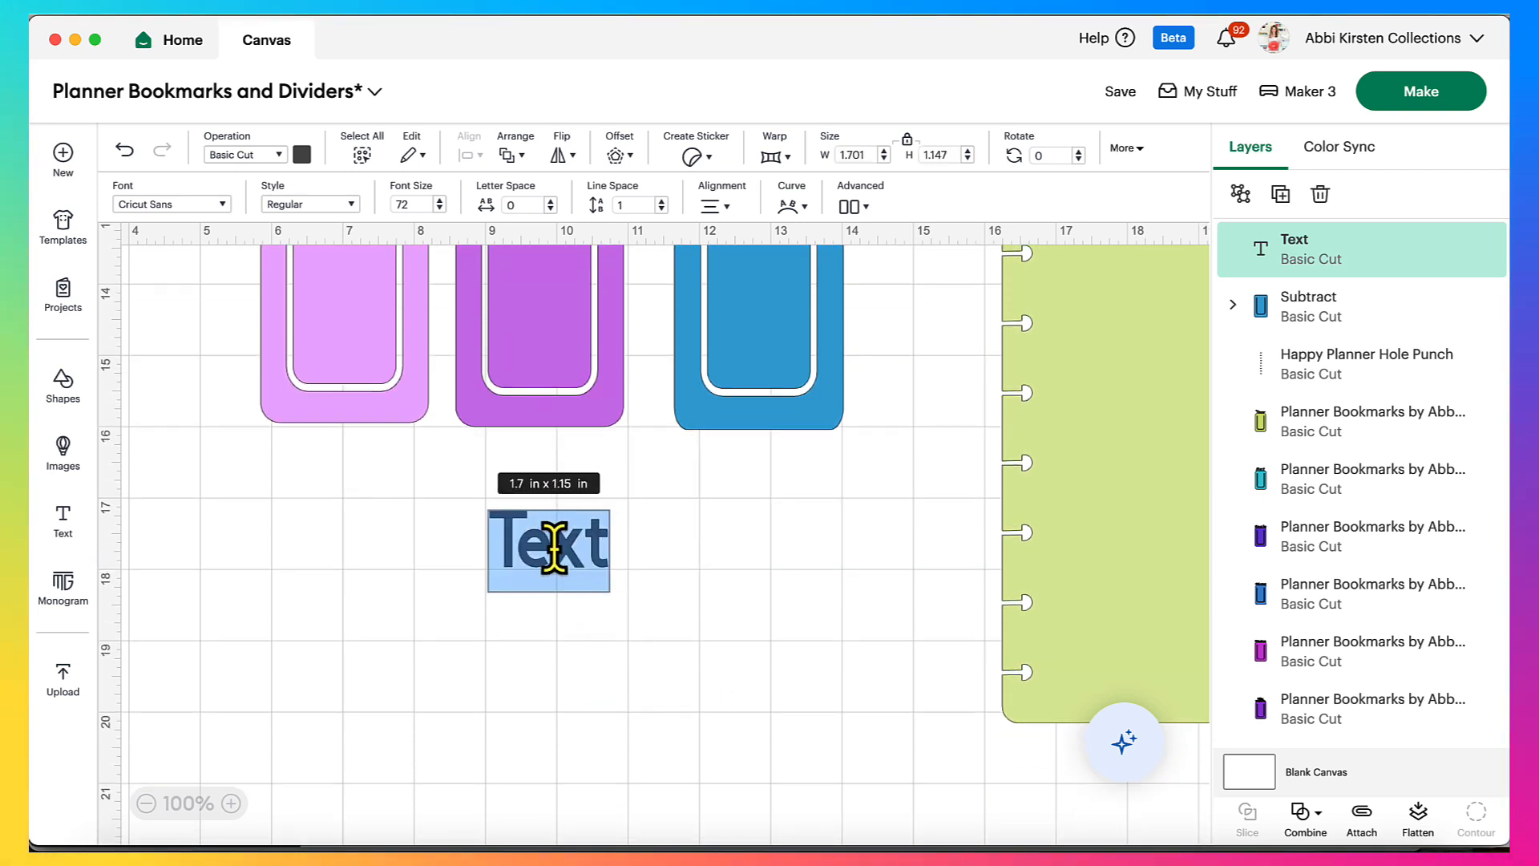
left_click(598, 554)
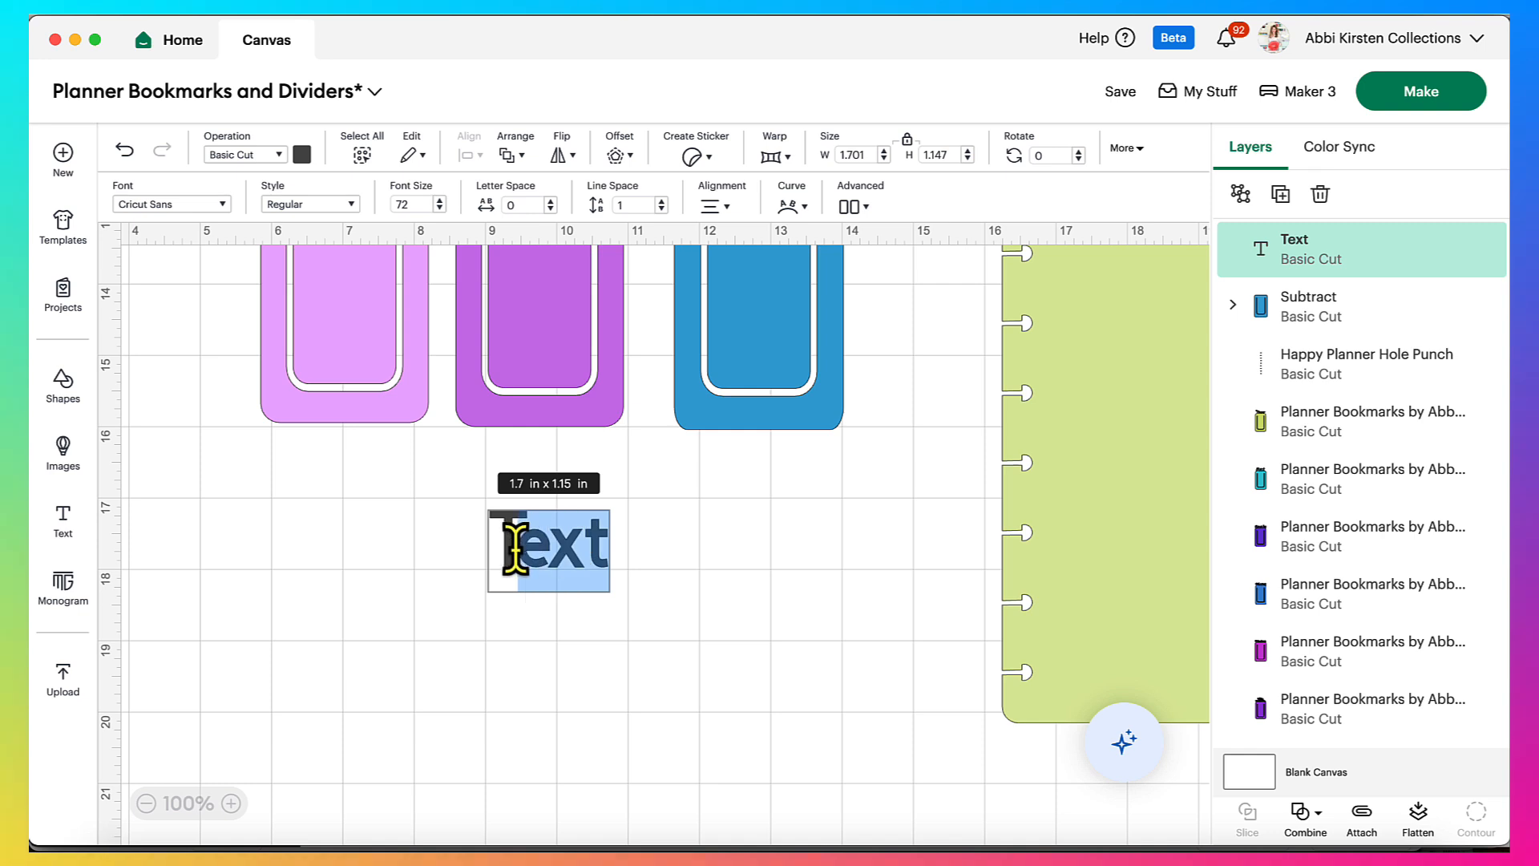
scroll(515, 549, "up", 3)
left_click_drag(579, 728, 472, 734)
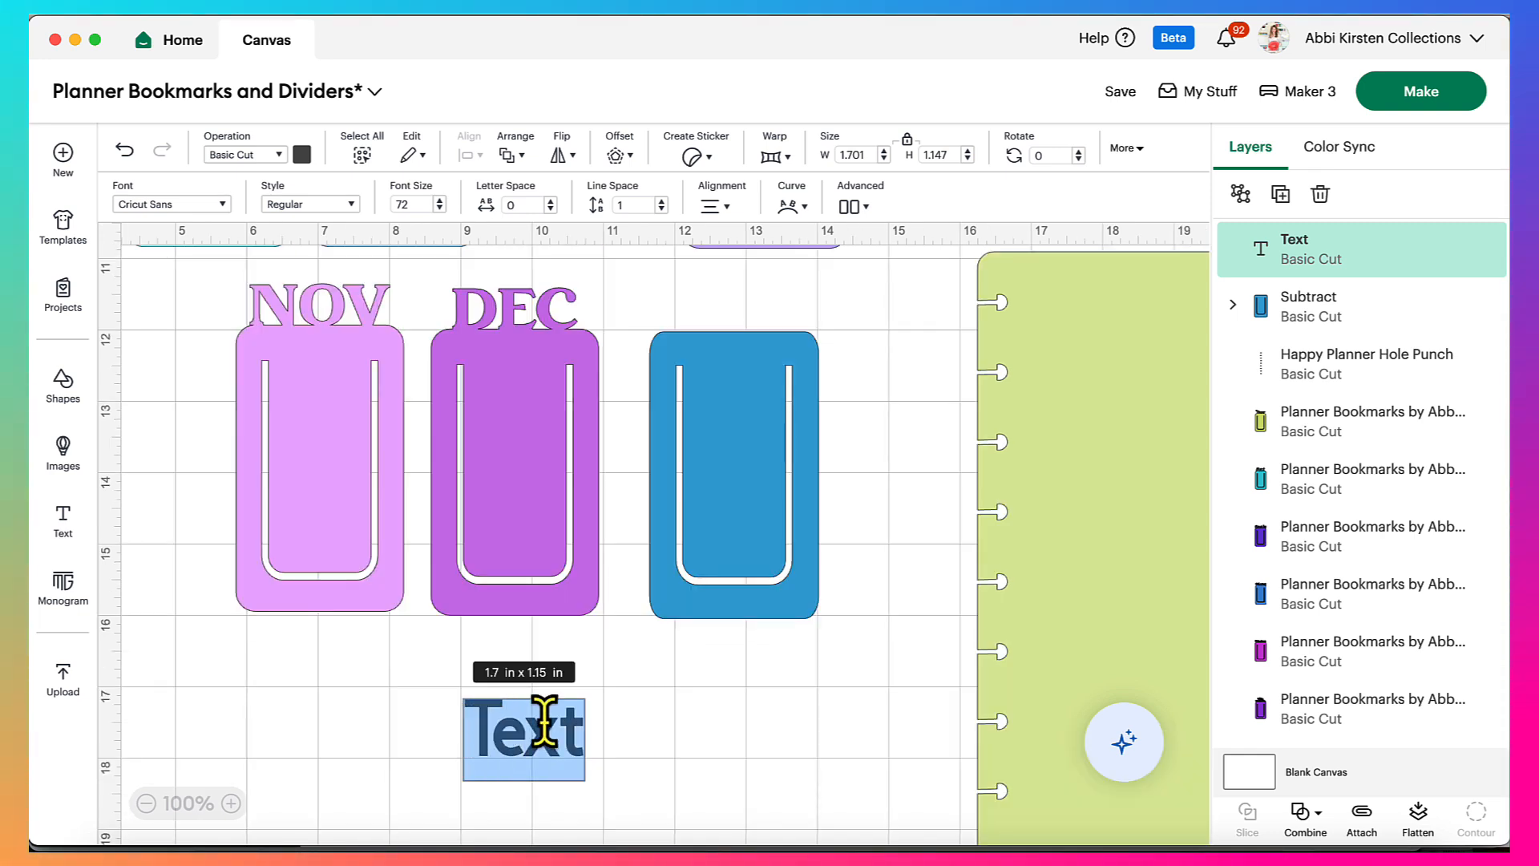
type("Meetings")
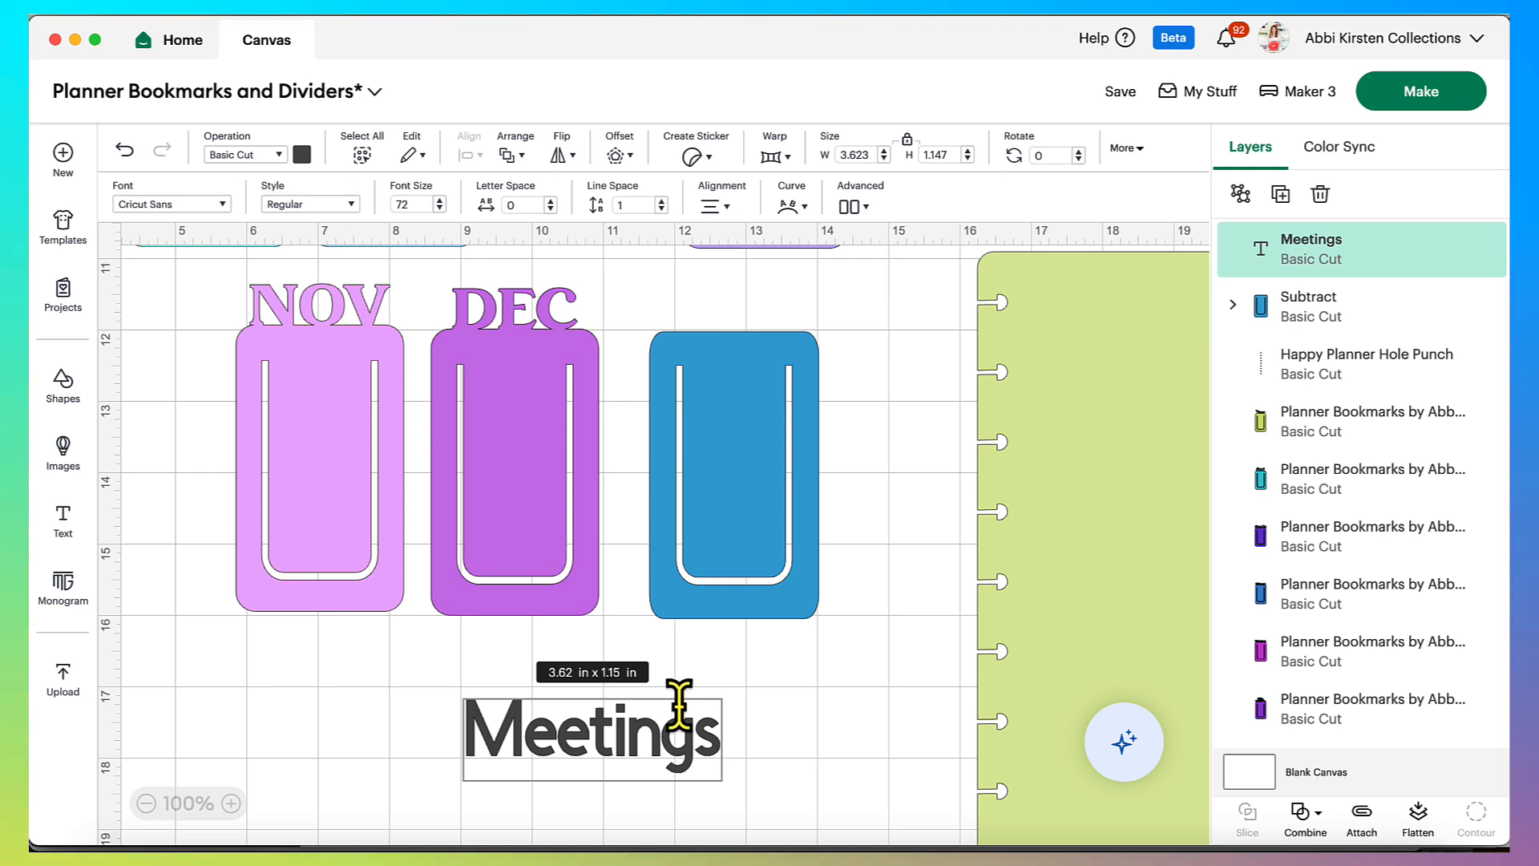
left_click_drag(677, 704, 823, 651)
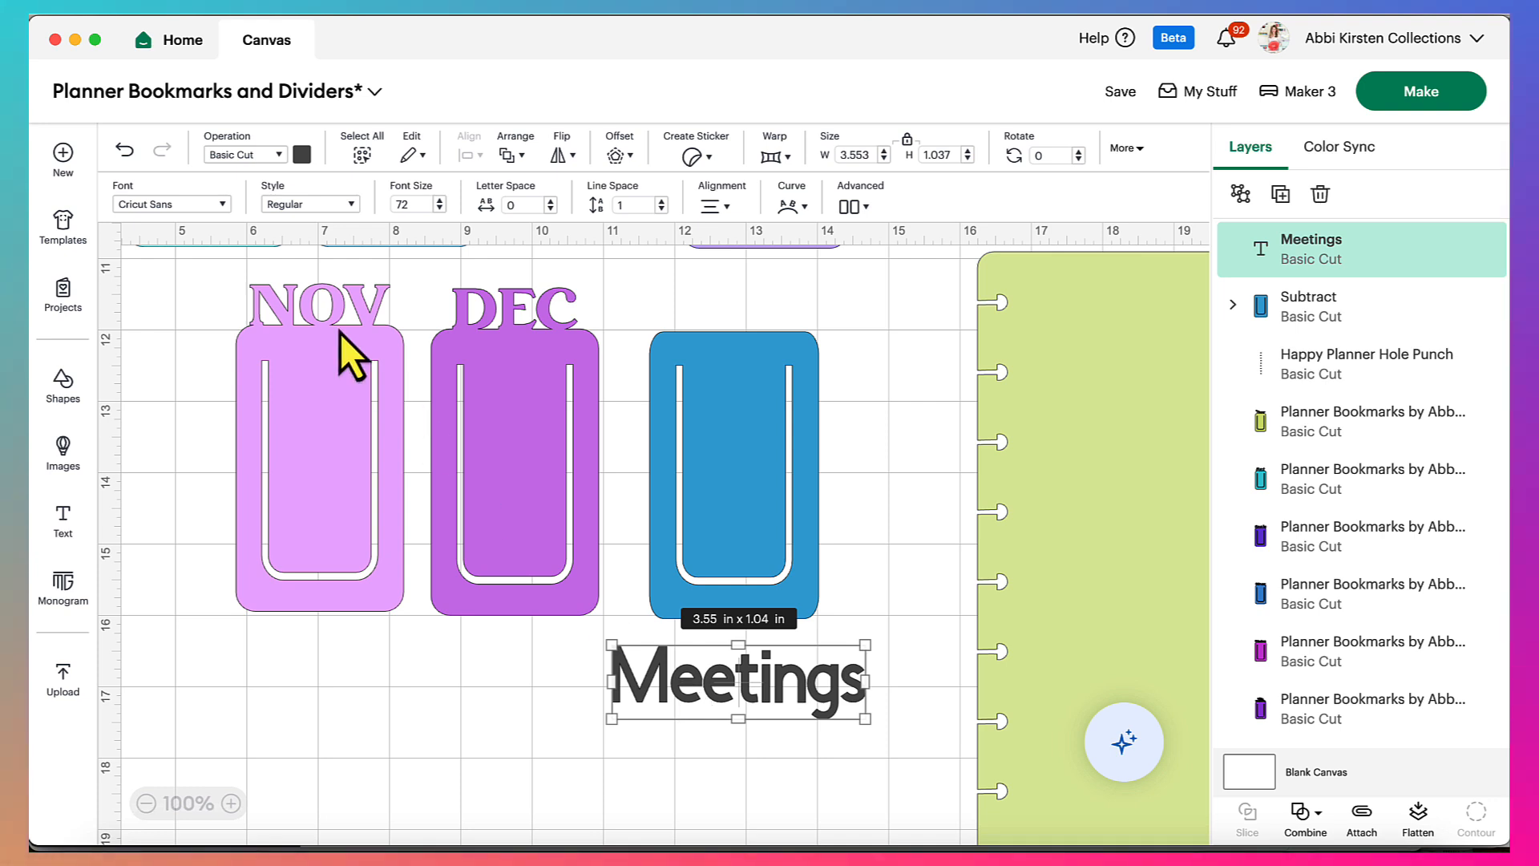
Find the system font CreativeVintage by searching "cre" and apply it to the Meetings text
left_click(205, 209)
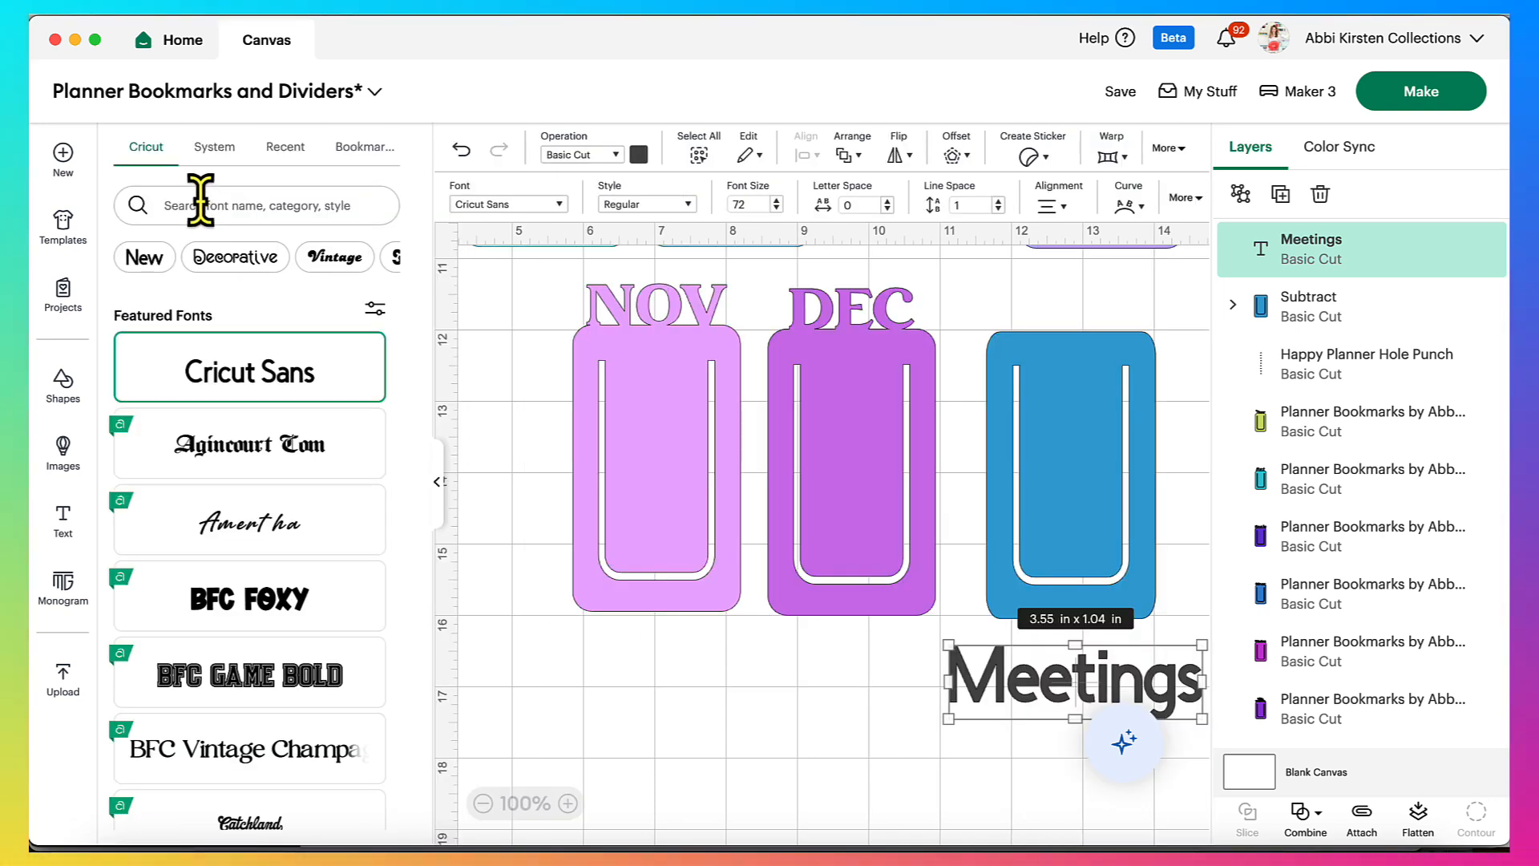
left_click(205, 159)
left_click(296, 207)
type("cre")
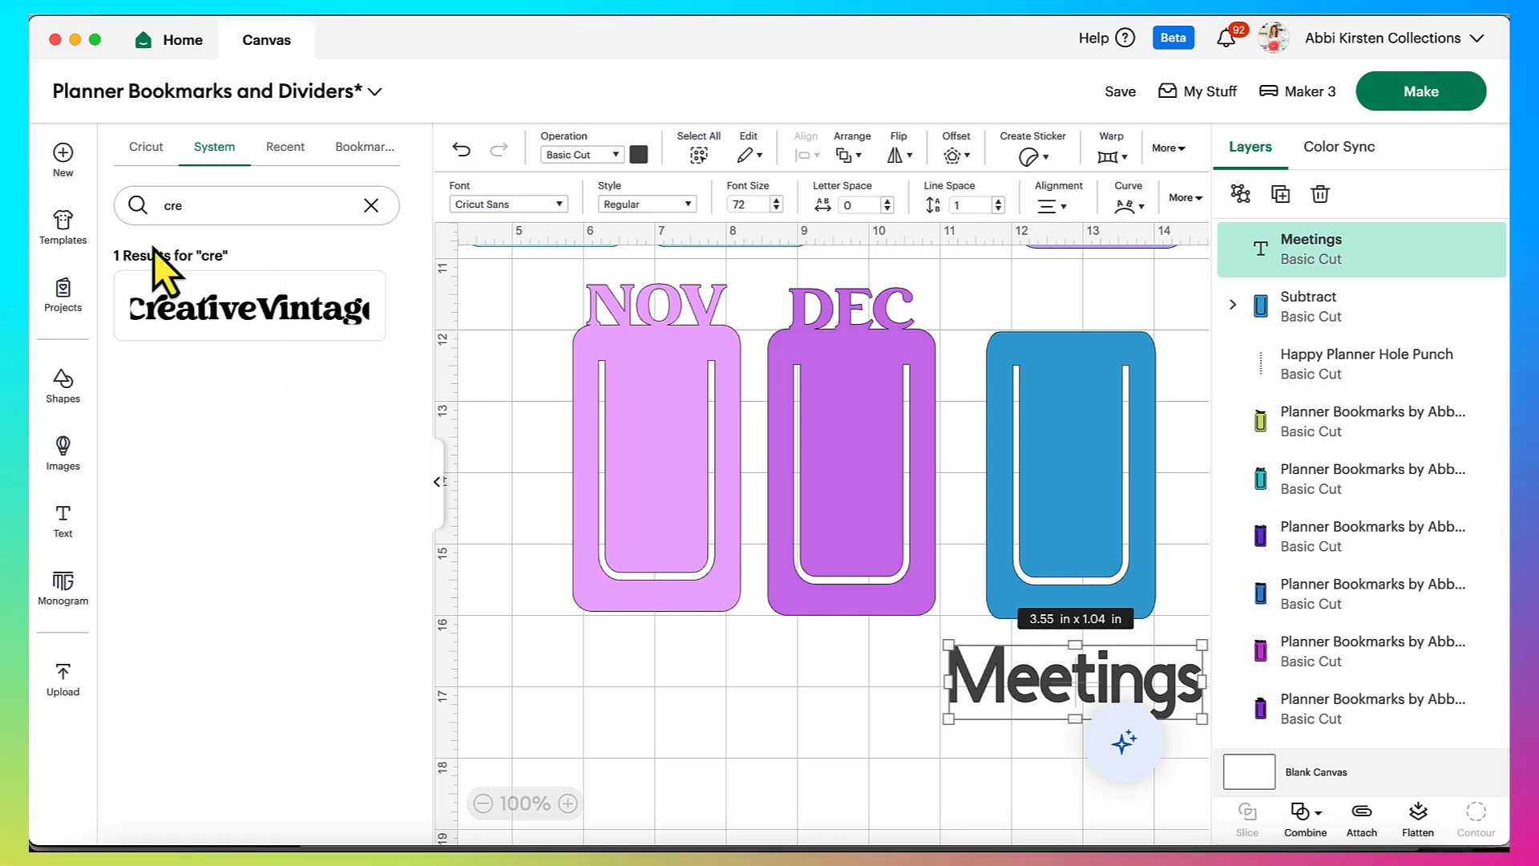
left_click(202, 203)
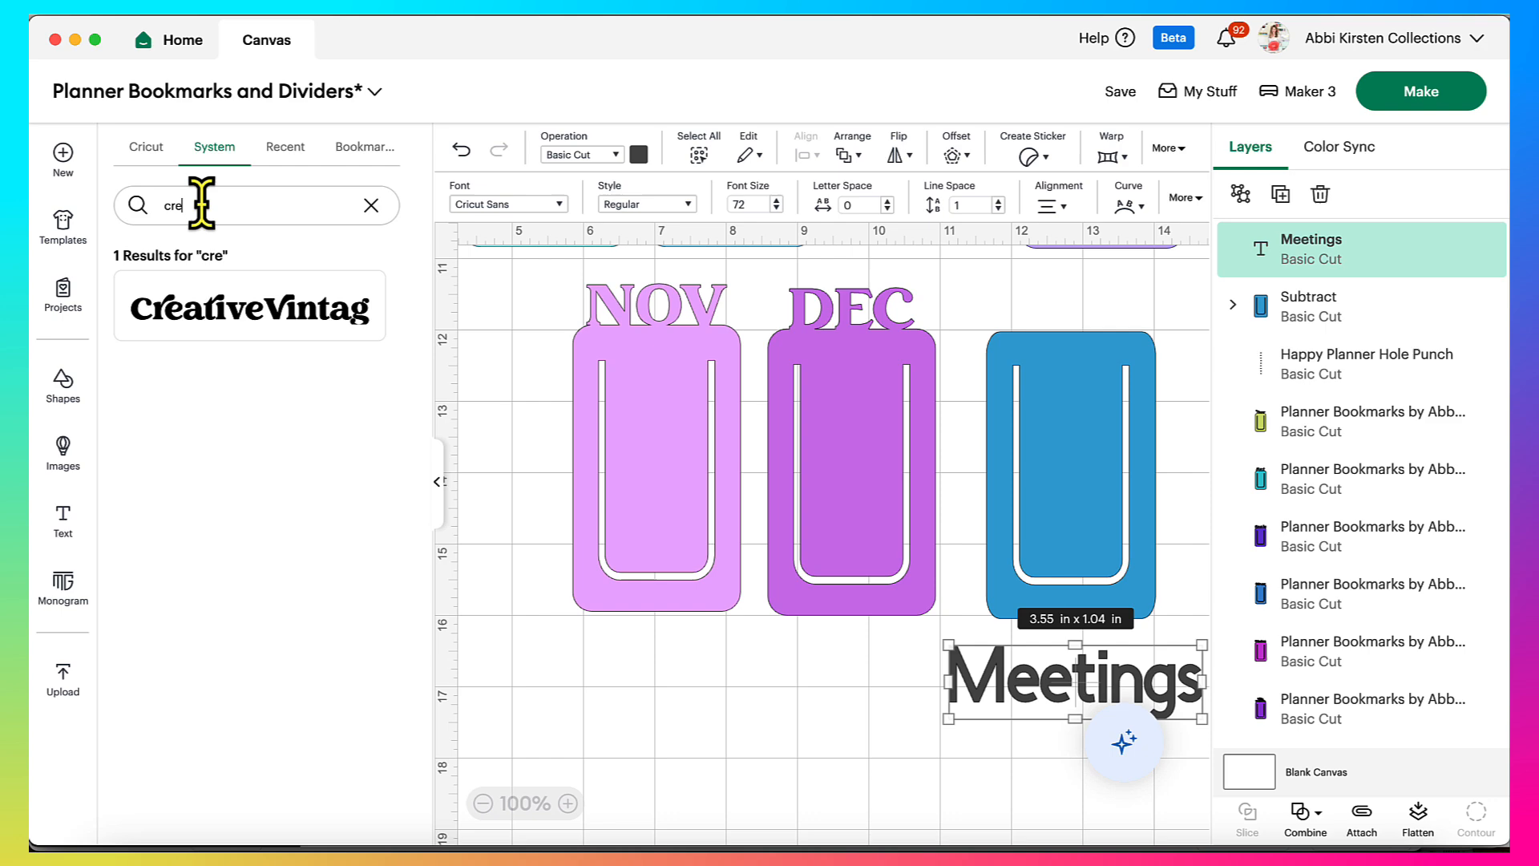
left_click(271, 327)
left_click(769, 714)
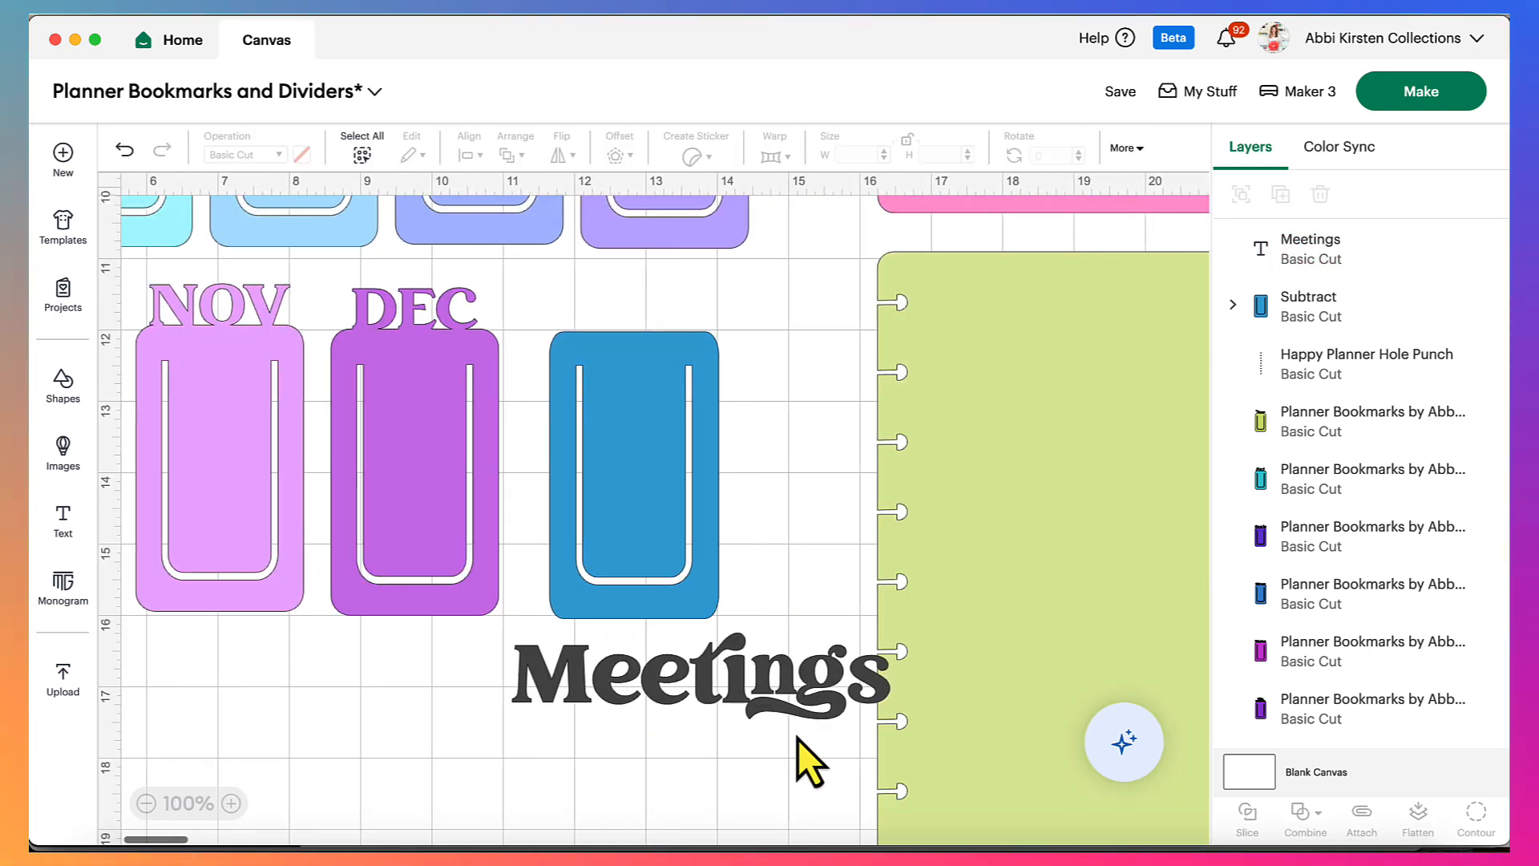
Move the Meetings text to the top of the blue bookmark base and shrink it to about 2.37 in wide
left_click_drag(760, 702, 759, 357)
scroll(758, 357, "up", 2)
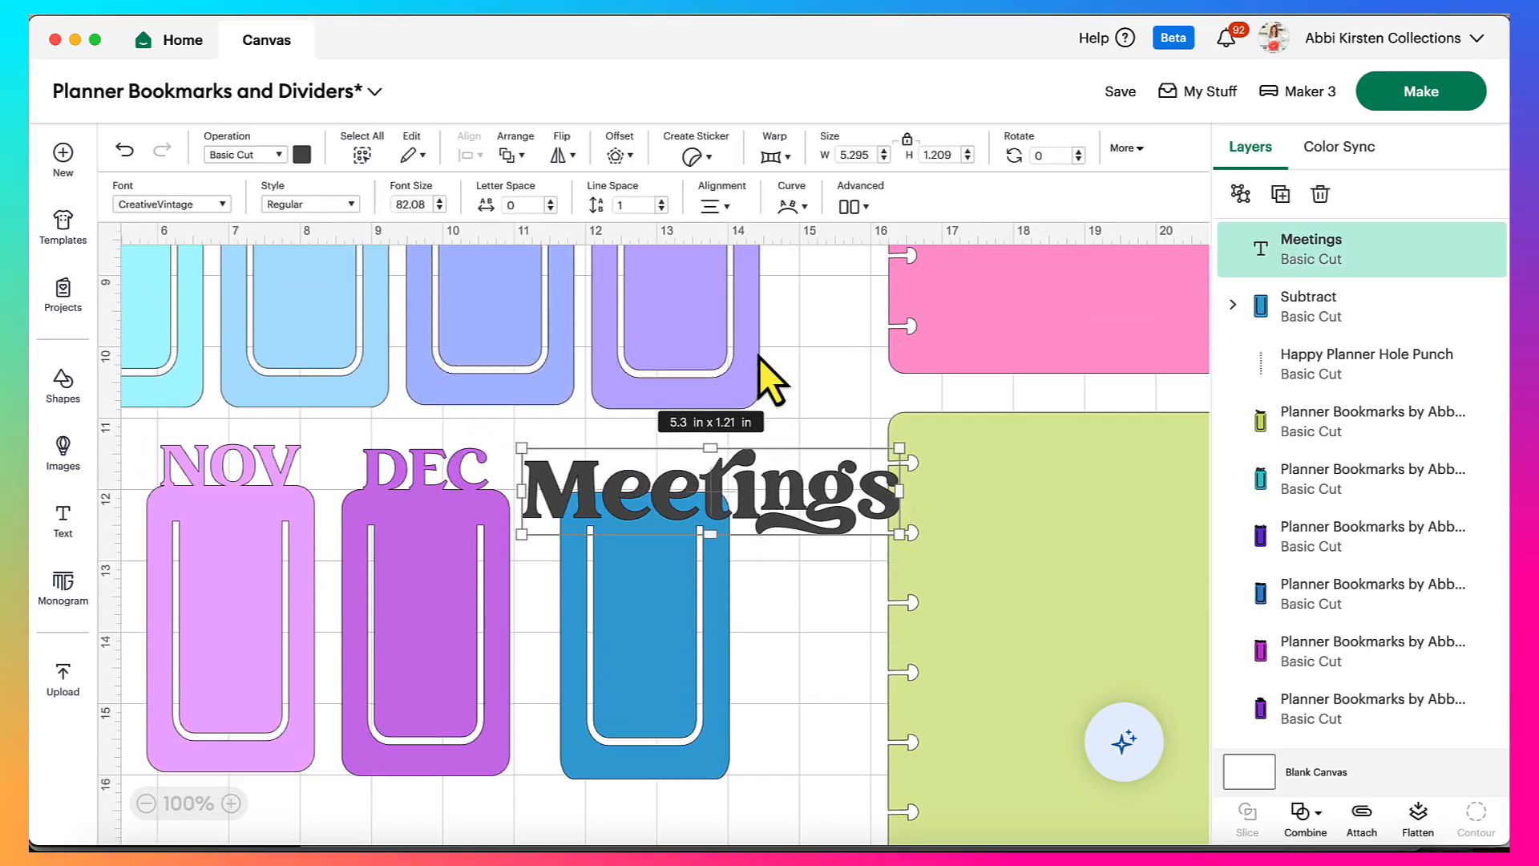
left_click_drag(892, 529, 680, 486)
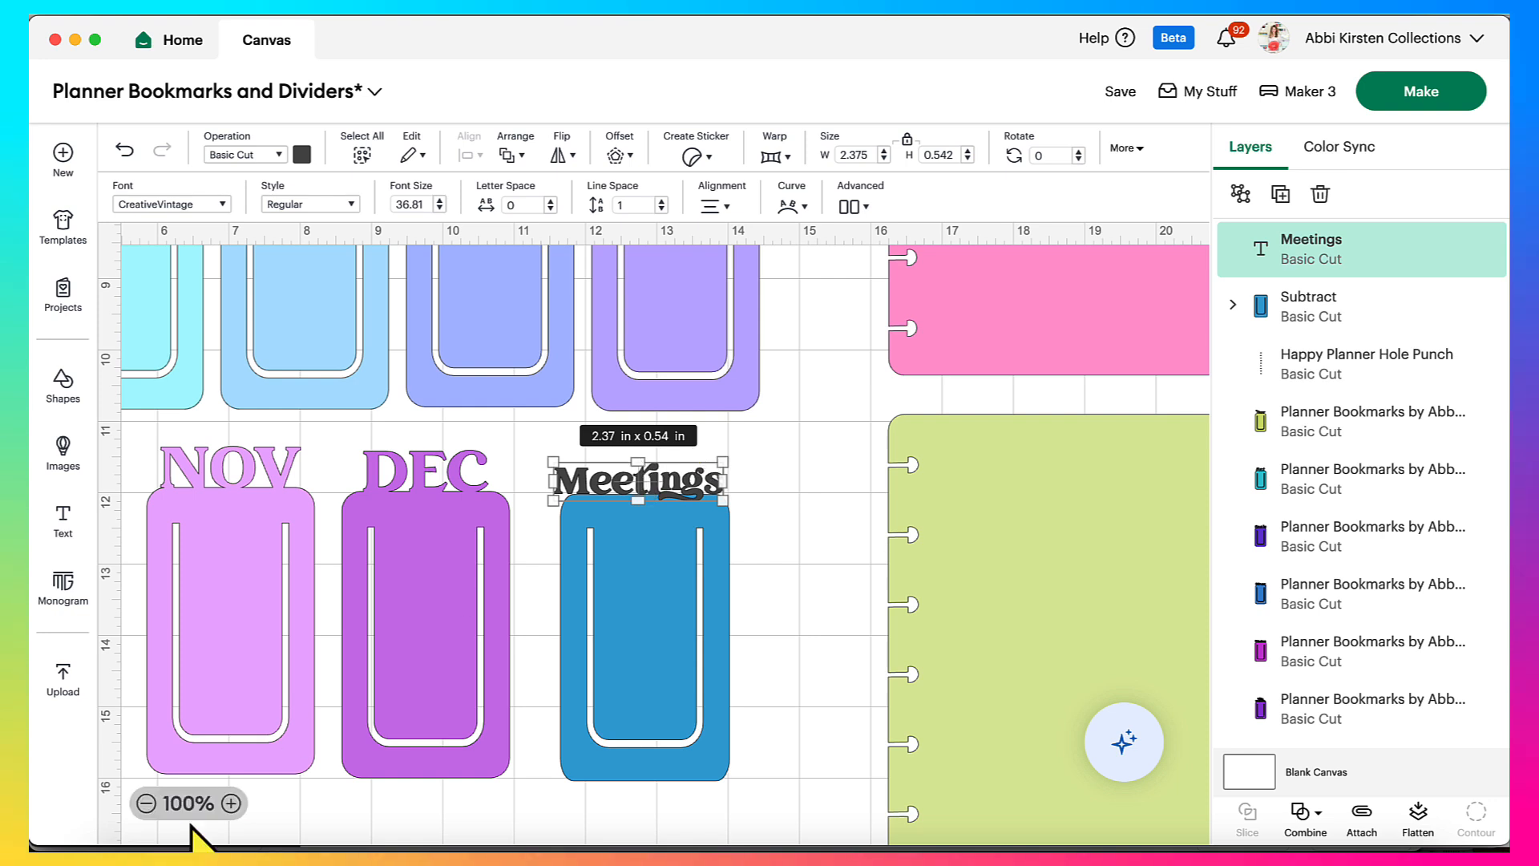
Enlarge the Meetings text to about 2.56 in wide and overlap it with the blue base's top edge
left_click(231, 802)
left_click(231, 803)
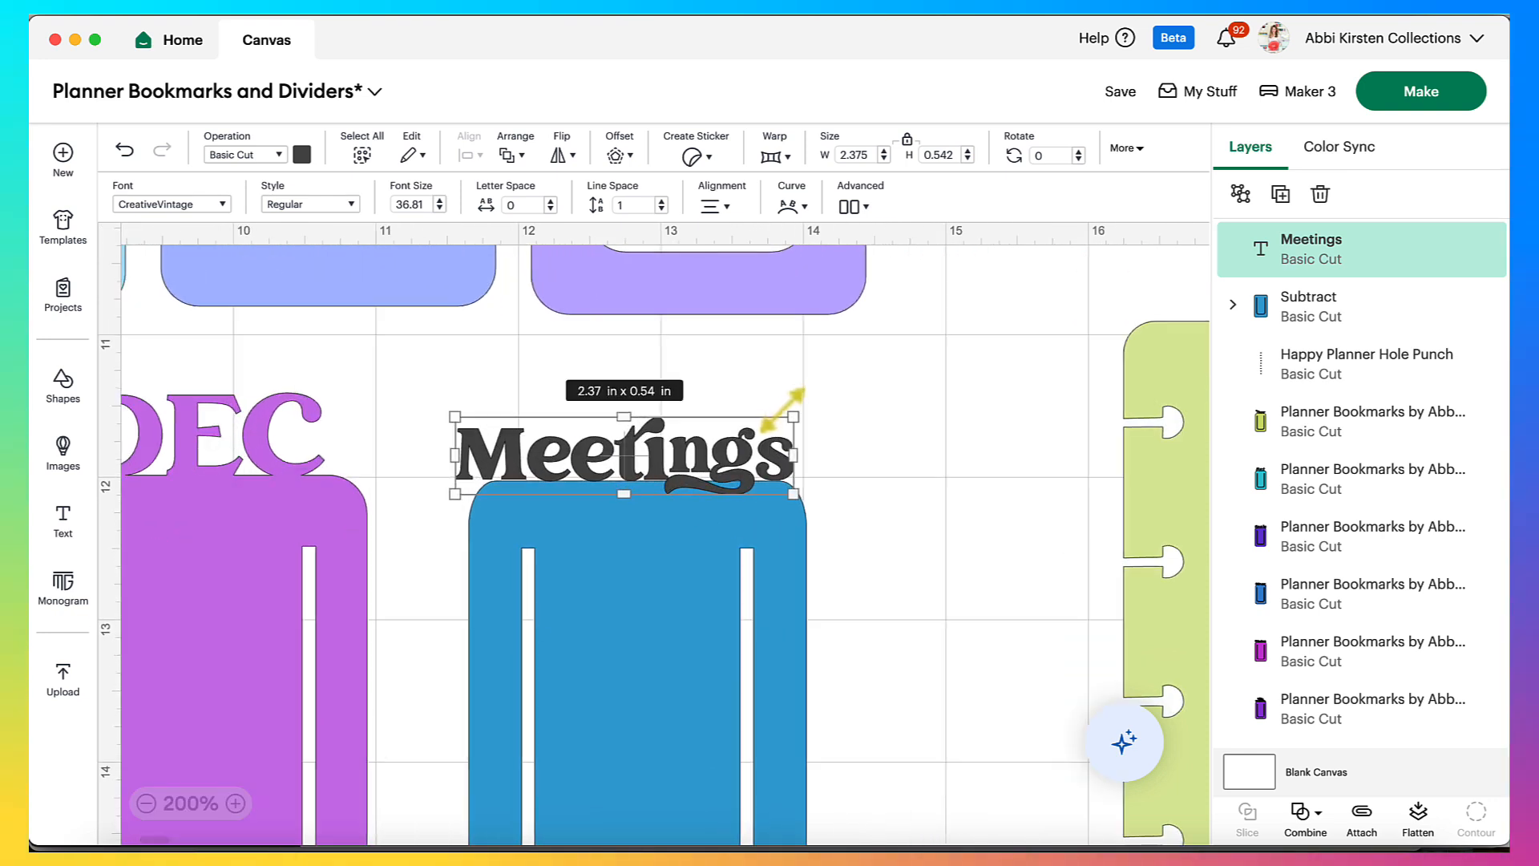
left_click_drag(782, 409, 799, 403)
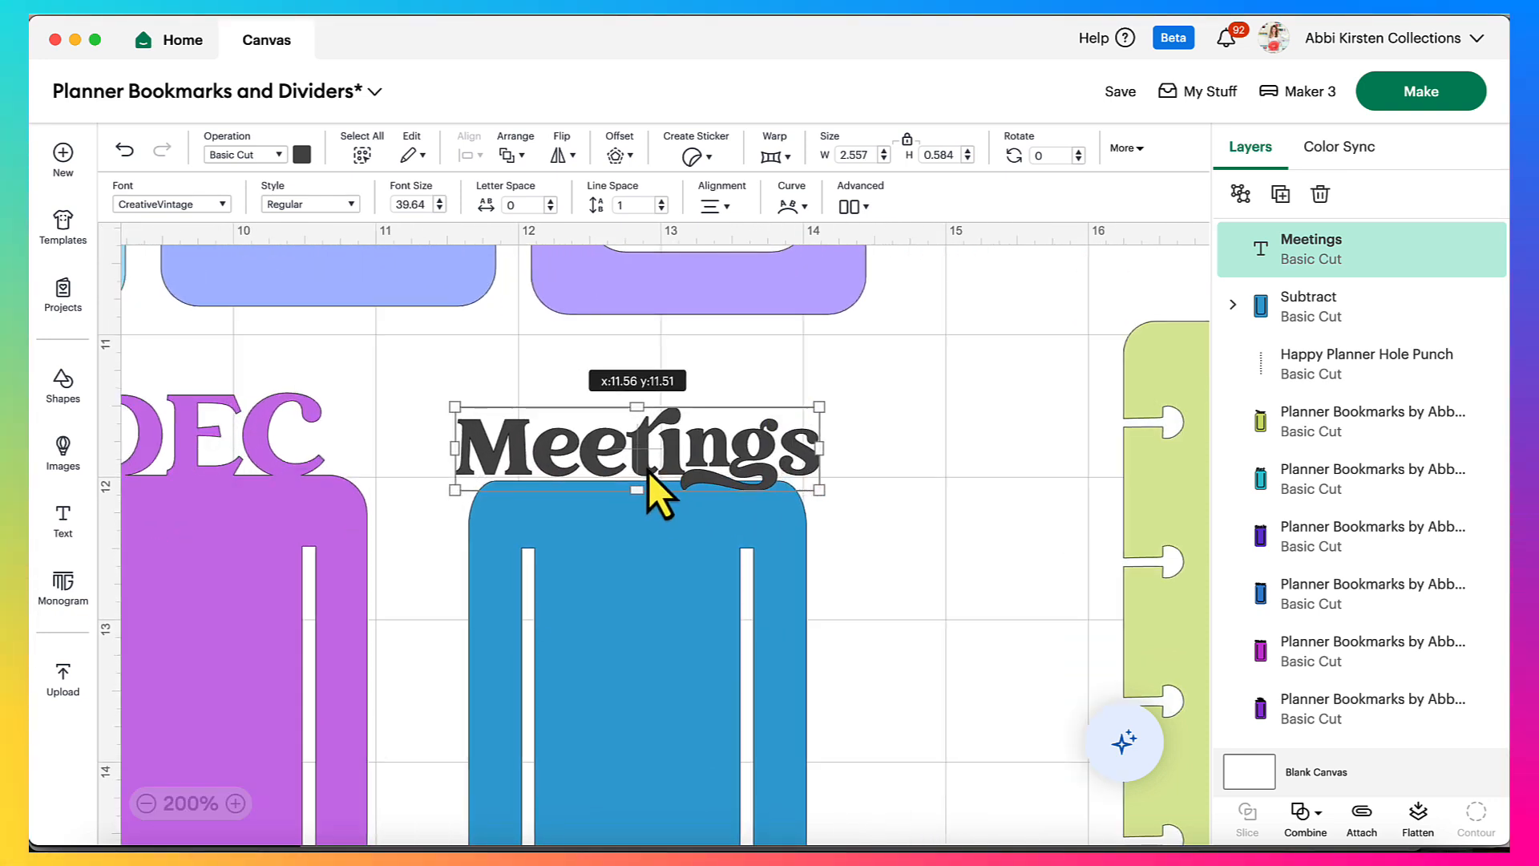
left_click_drag(648, 472, 742, 492)
left_click(927, 528)
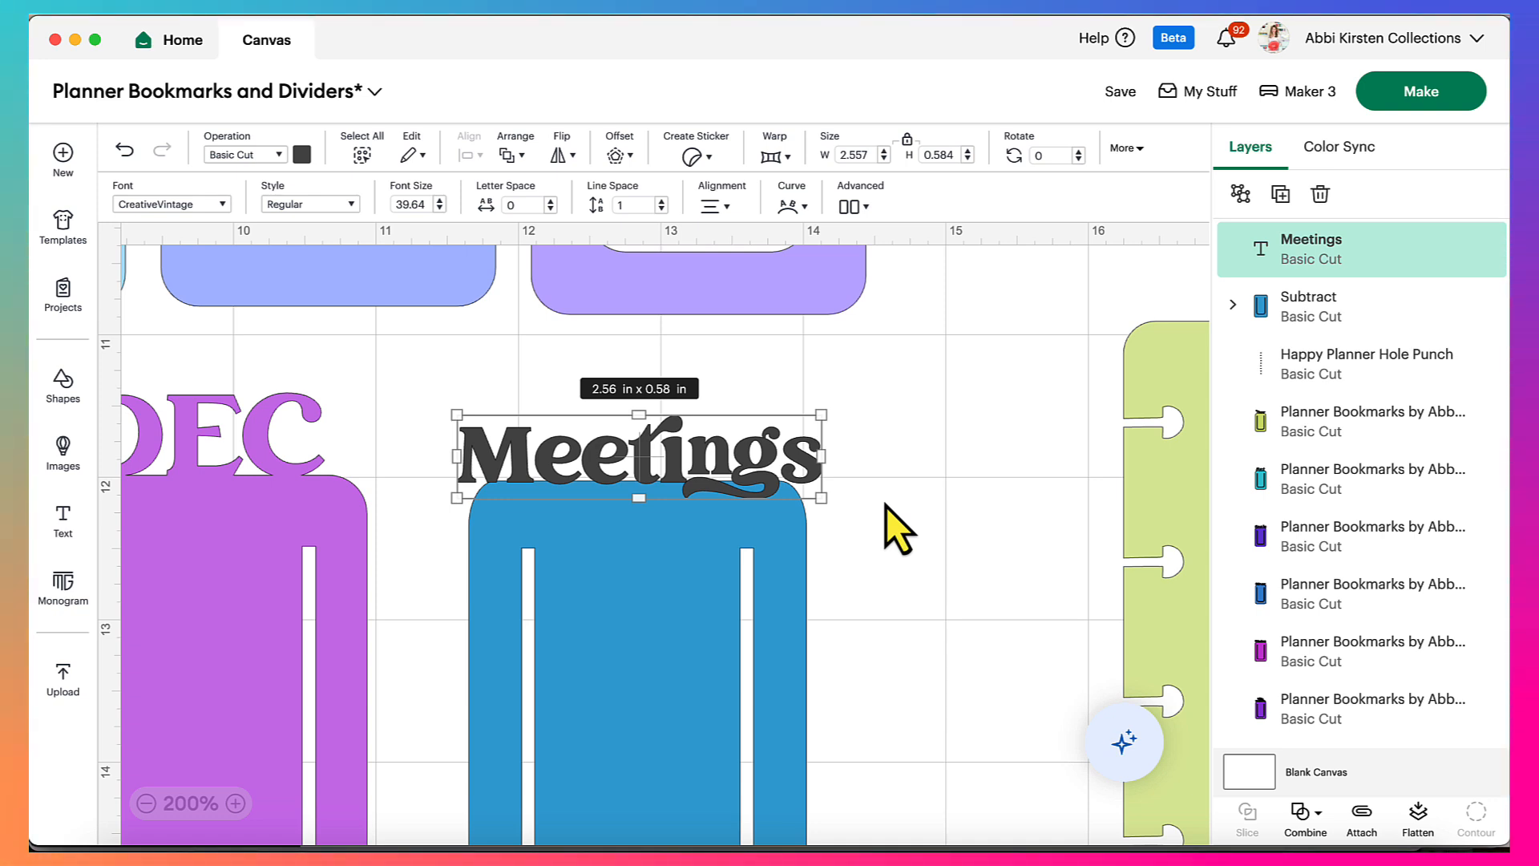
Retype the text in capitals as "MEETINGS" and shrink it to about 2.51 in wide on the blue base's top edge
scroll(524, 668, "right", 2)
scroll(524, 669, "up", 1)
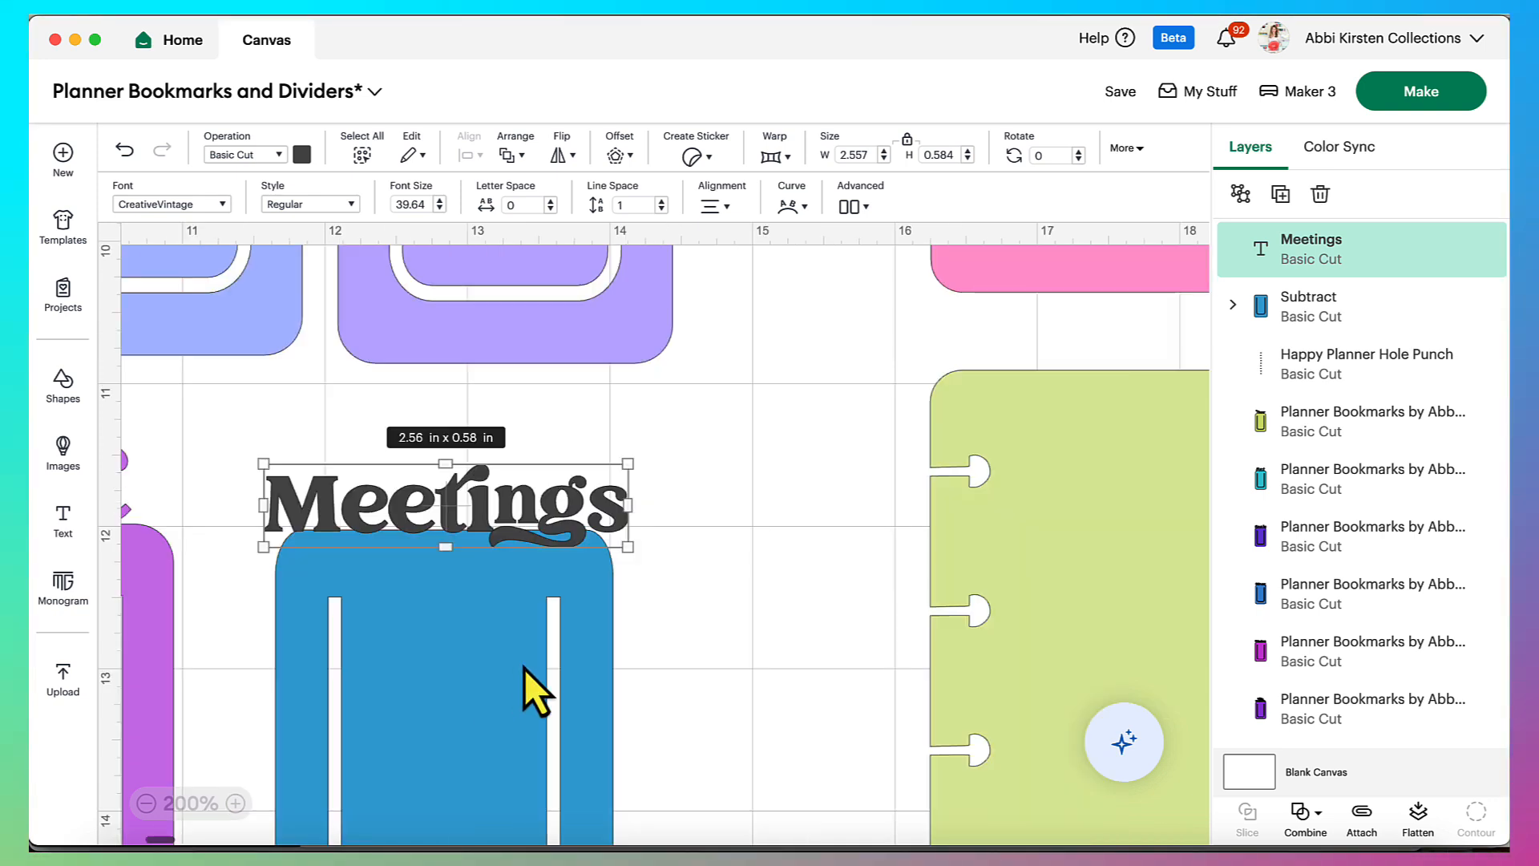
scroll(525, 669, "left", 2)
scroll(525, 669, "left", 2)
double_click(776, 501)
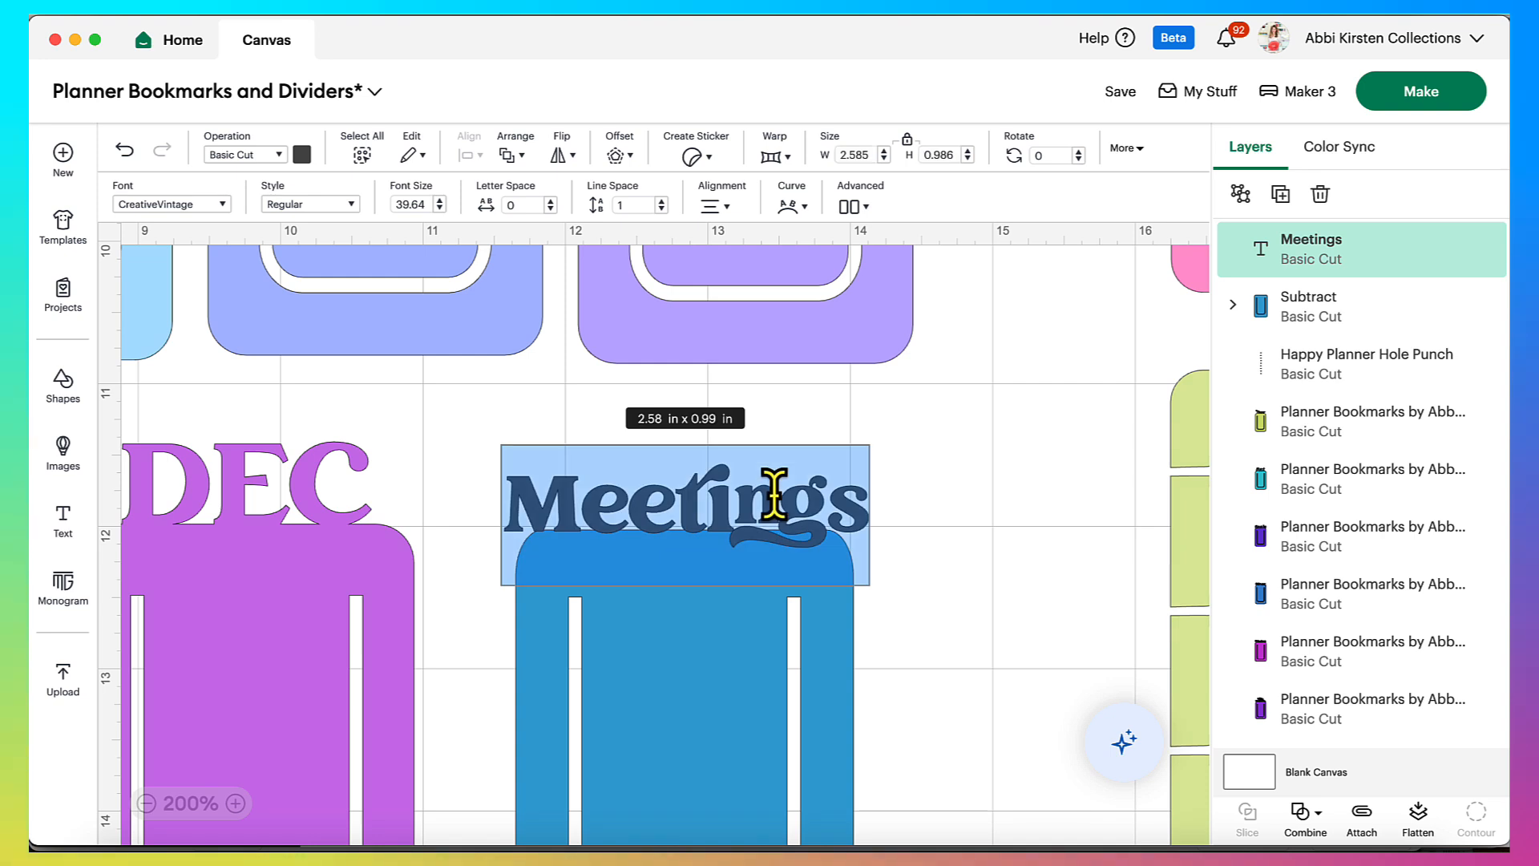
type("MEETINGS")
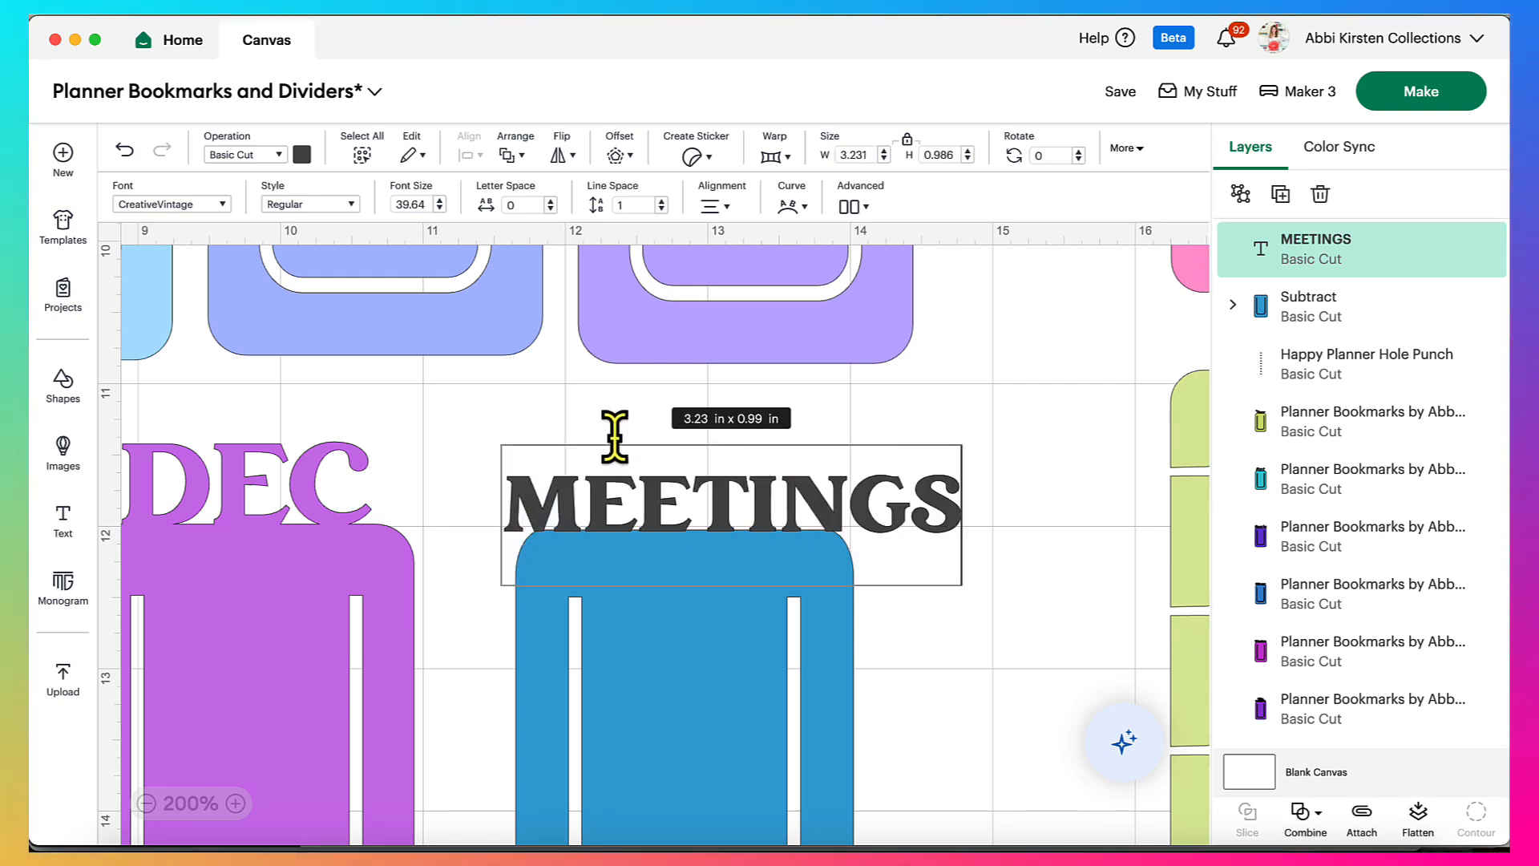
left_click(636, 423)
left_click_drag(922, 526, 770, 528)
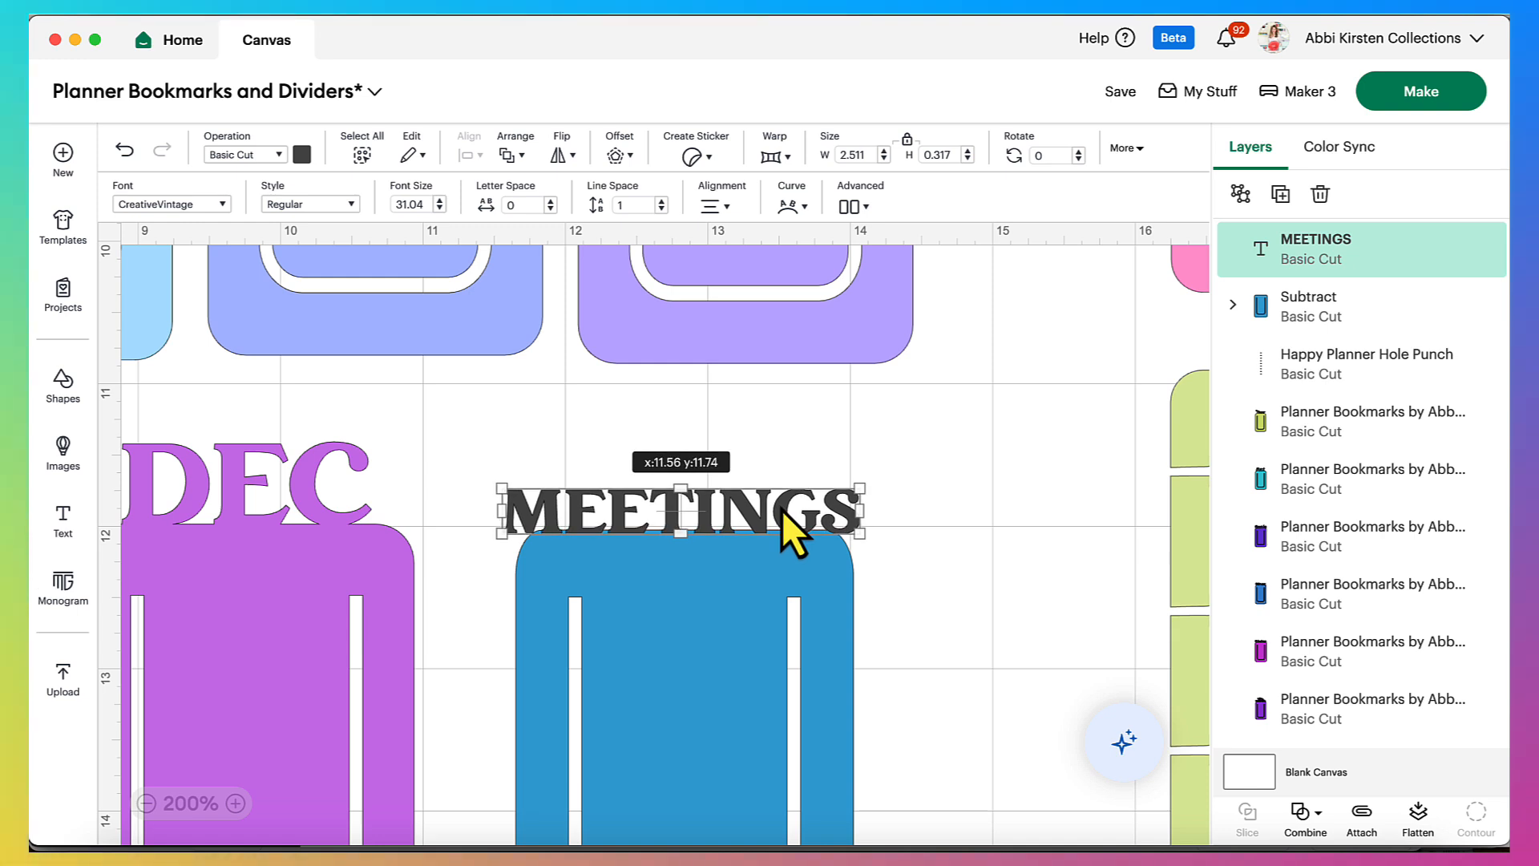
Center the MEETINGS text and the blue bookmark base horizontally on each other
left_click(758, 674, "shift")
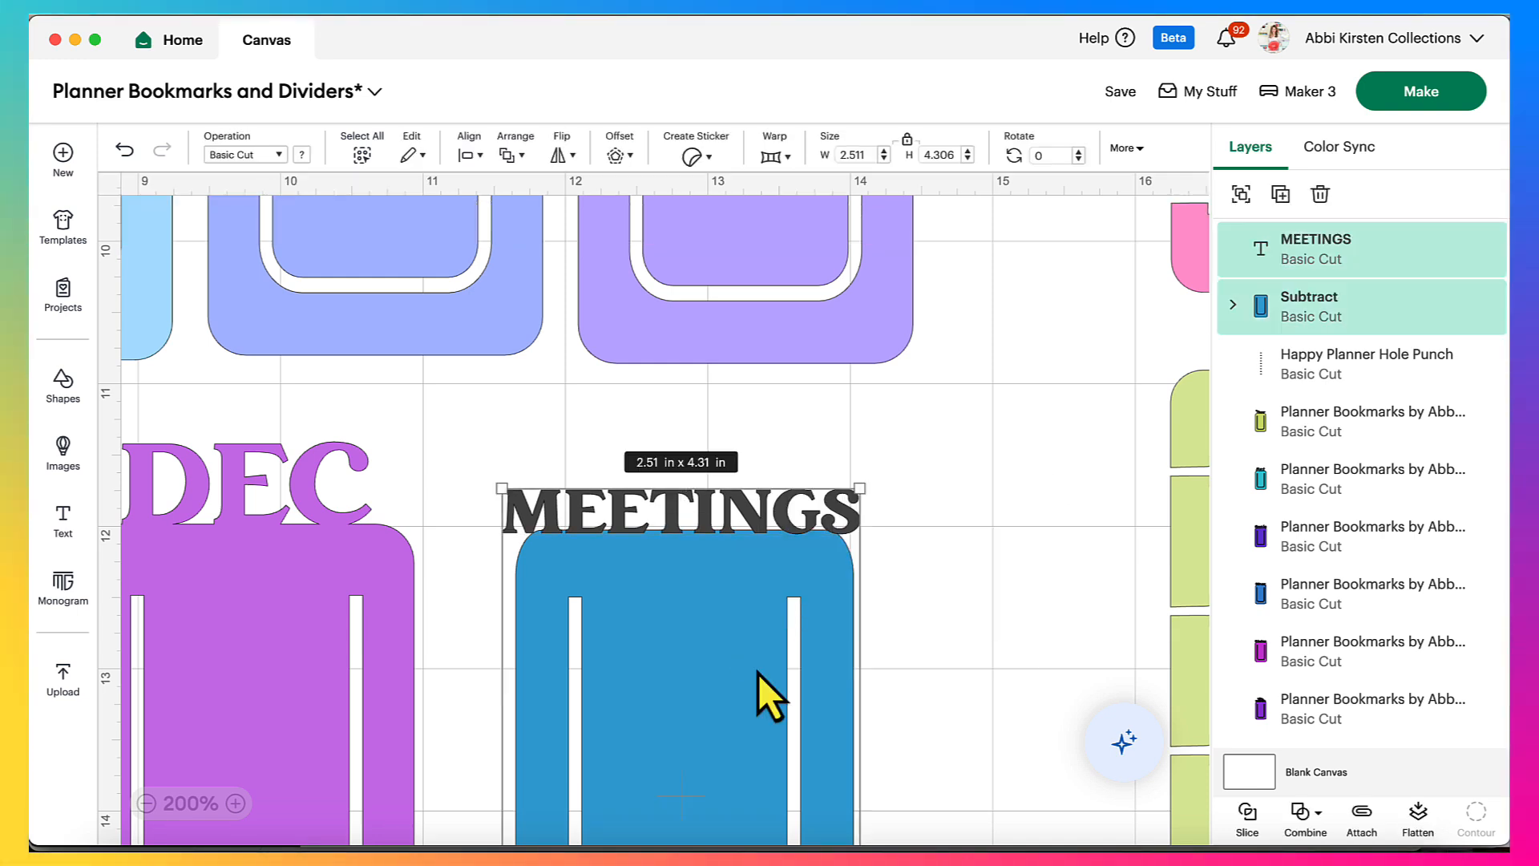
left_click(479, 165)
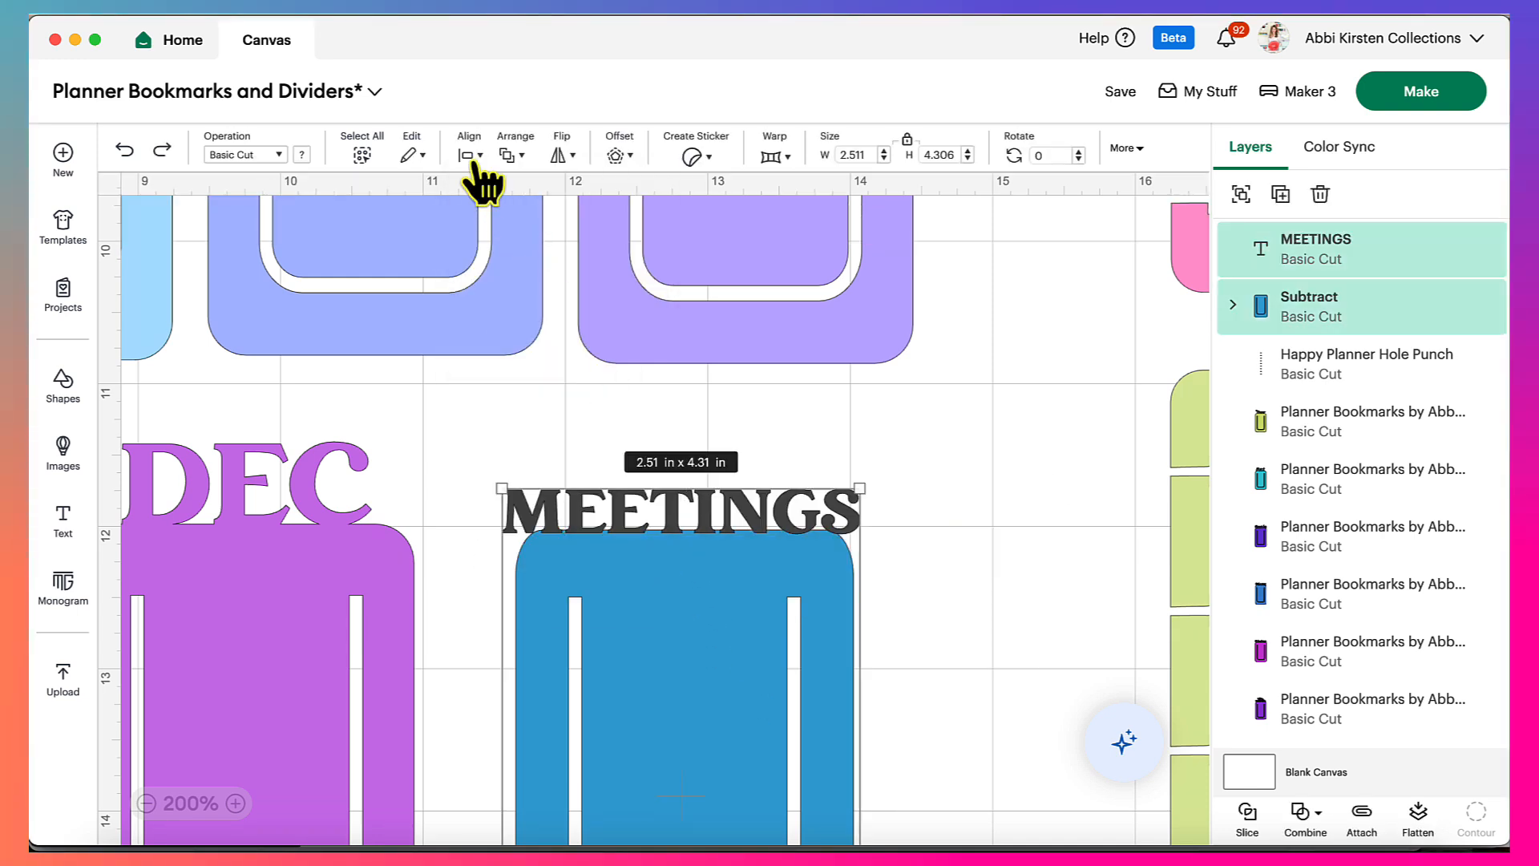
left_click(480, 166)
left_click(614, 261)
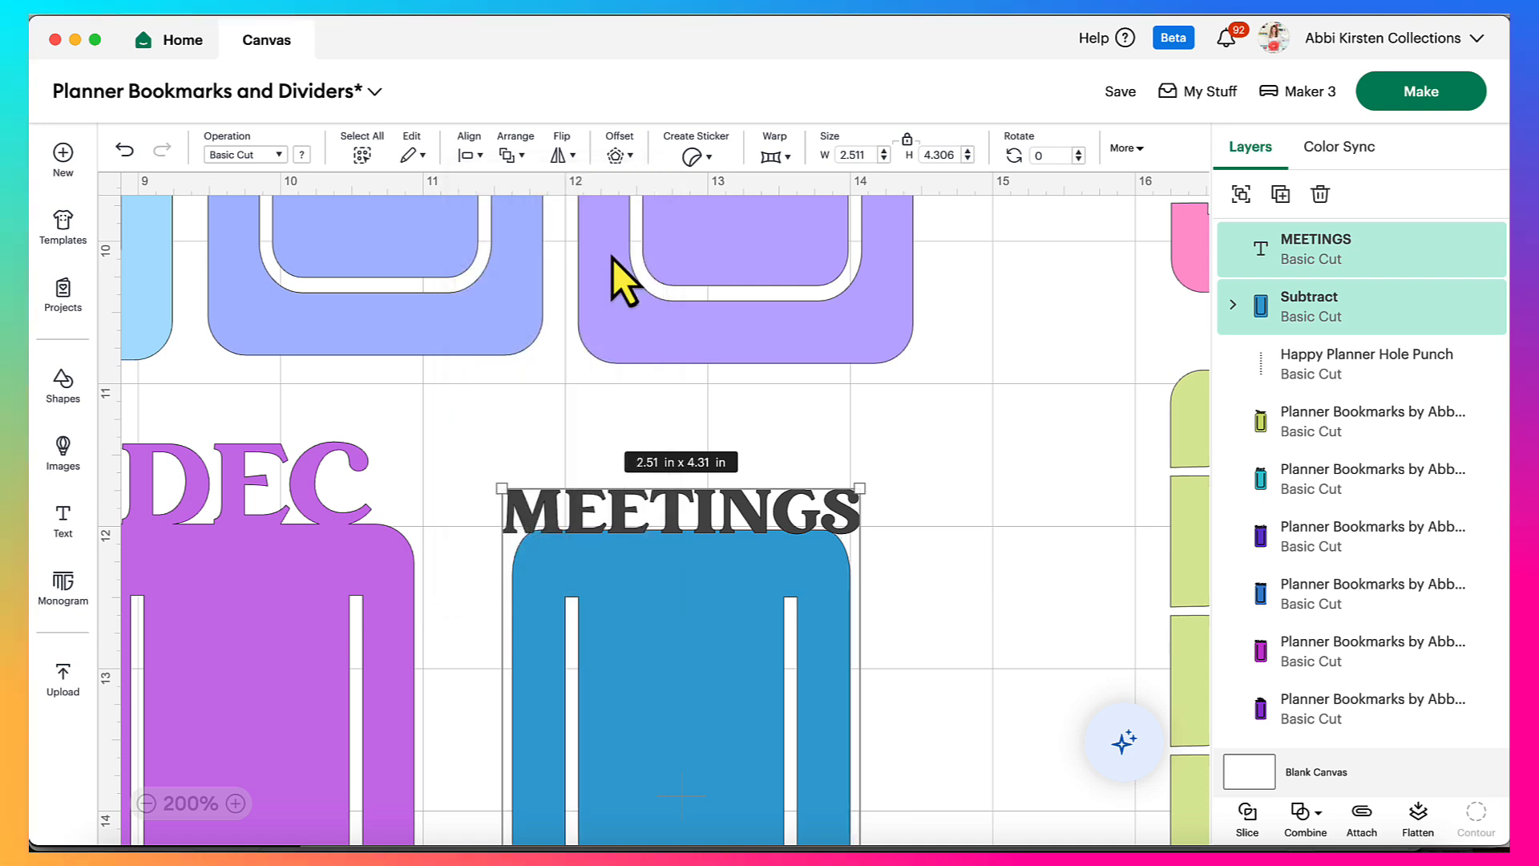
left_click(874, 547)
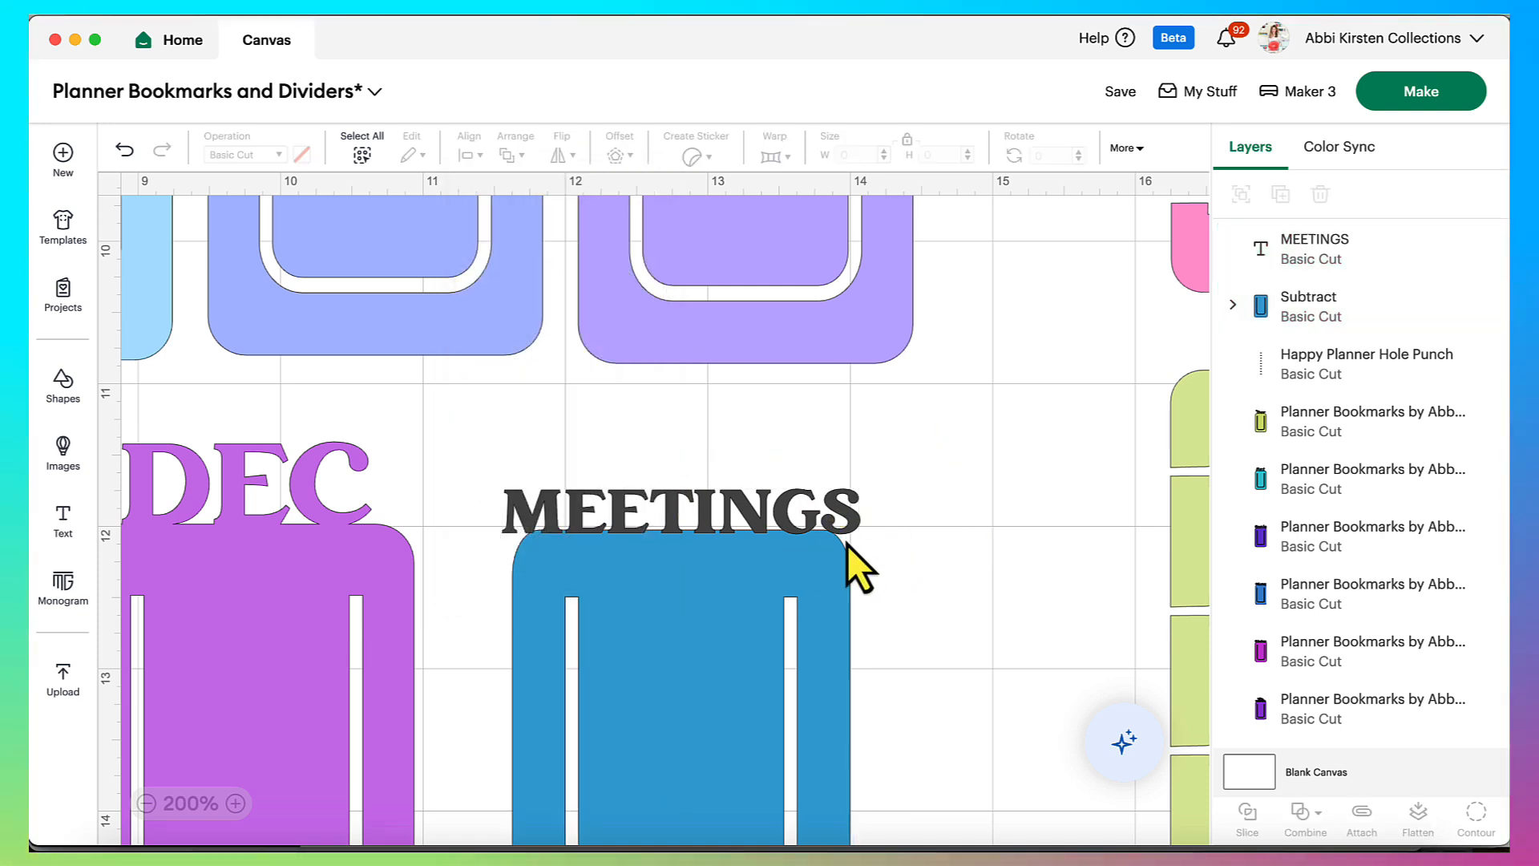
Unite the MEETINGS text with the slotted blue base and move the combined bookmark slightly away from the DEC bookmark
left_click(235, 803)
left_click(235, 804)
left_click(236, 803)
left_click(237, 803)
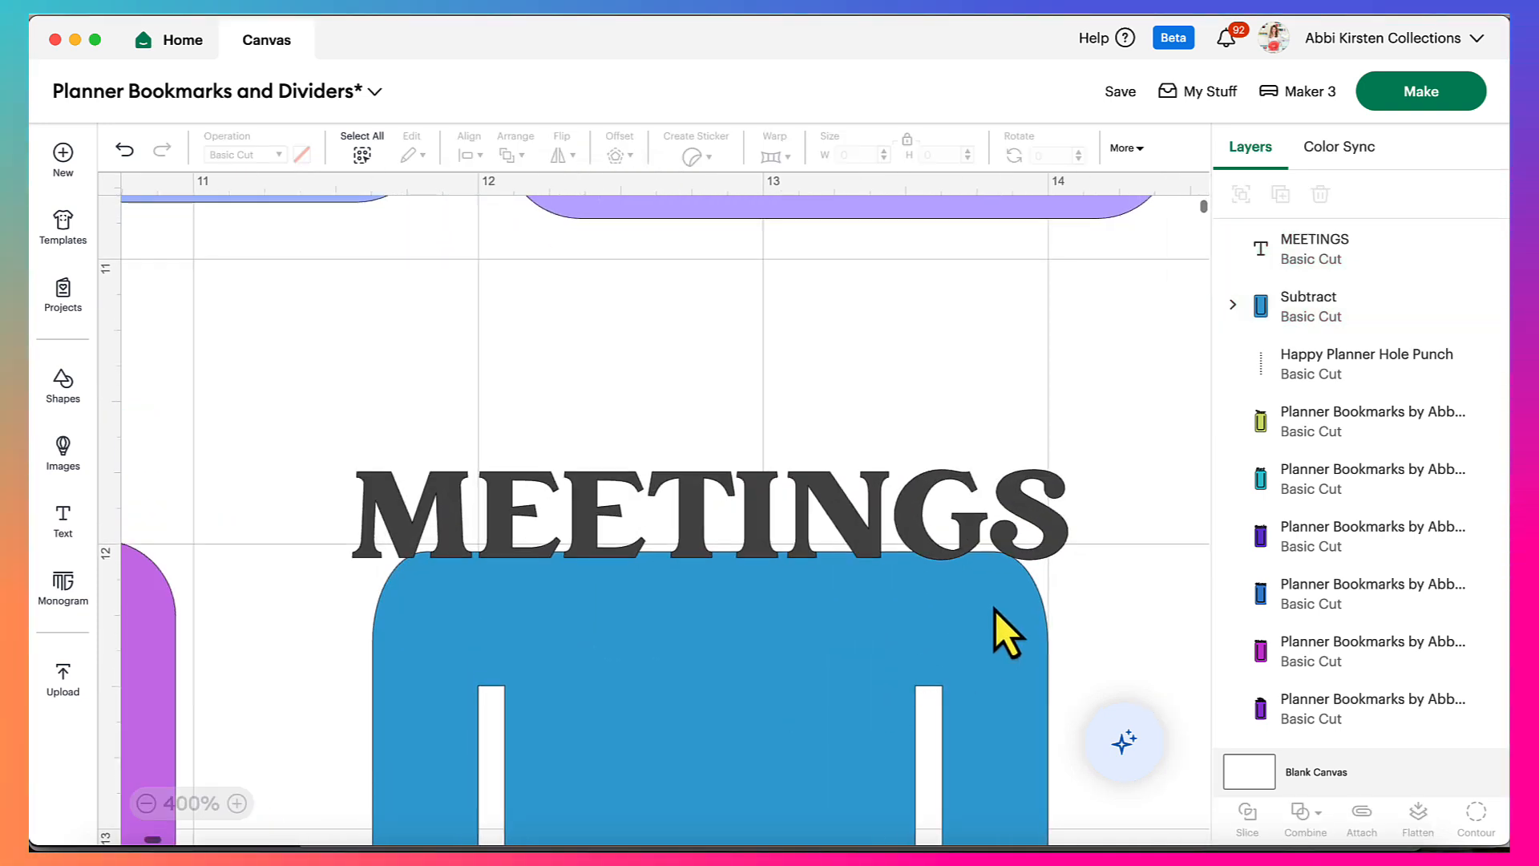
scroll(894, 585, "down", 5)
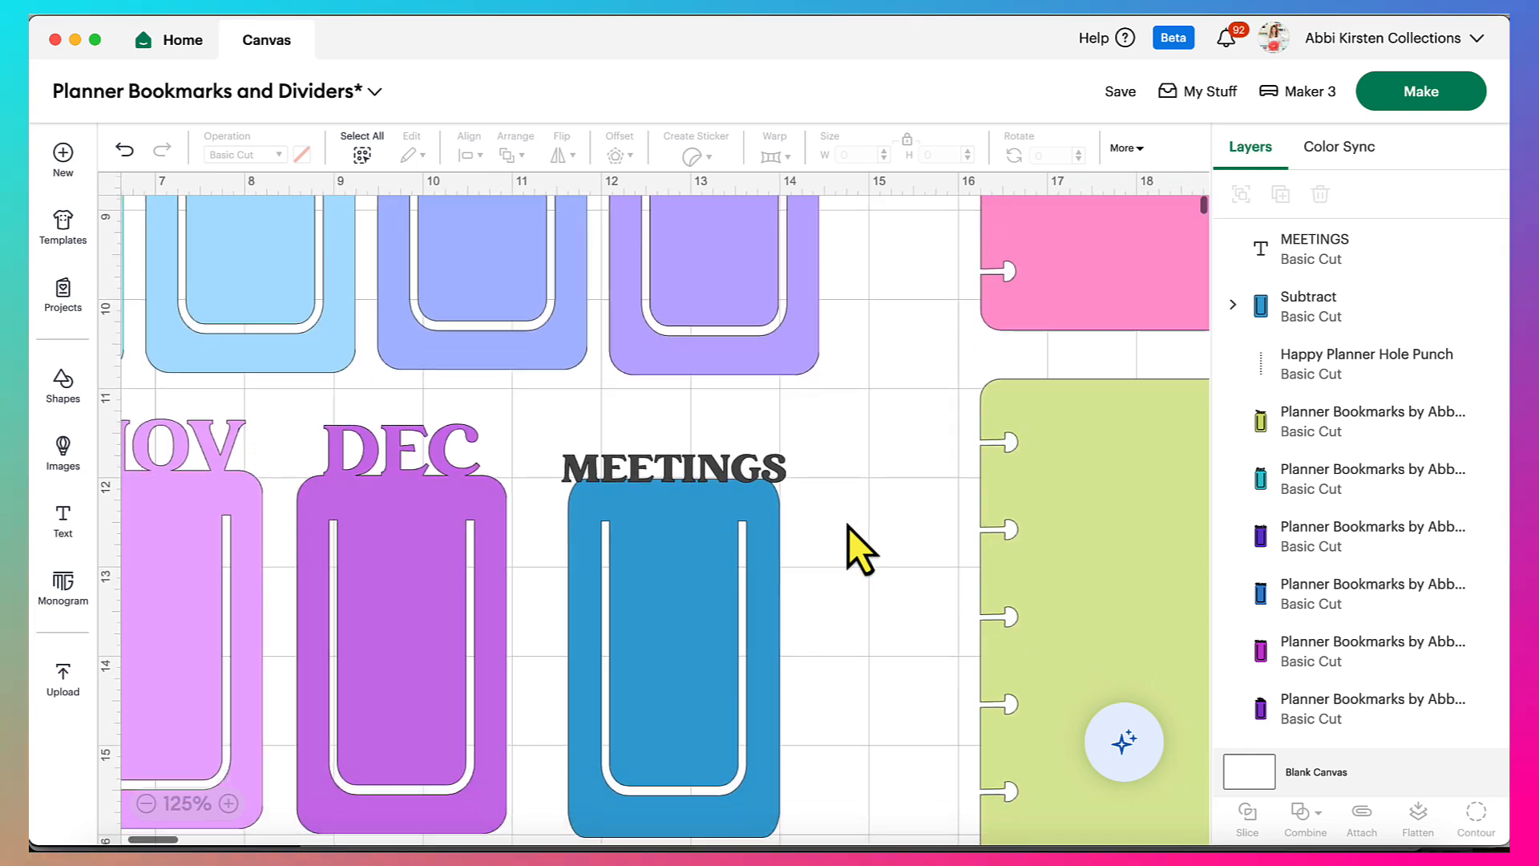
scroll(848, 543, "down", 2)
left_click_drag(816, 407, 603, 736)
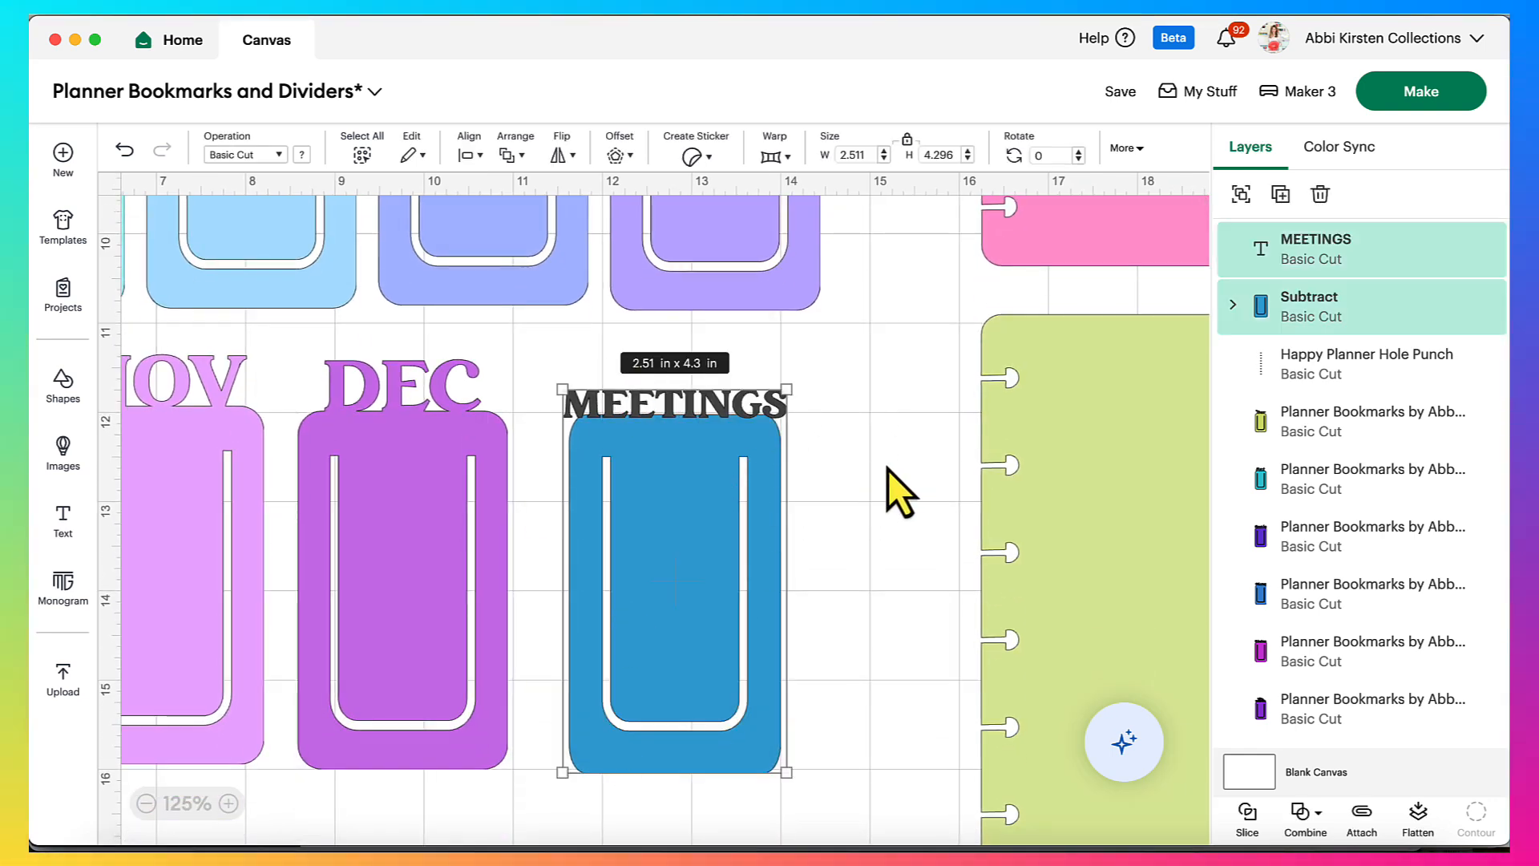
left_click(1305, 816)
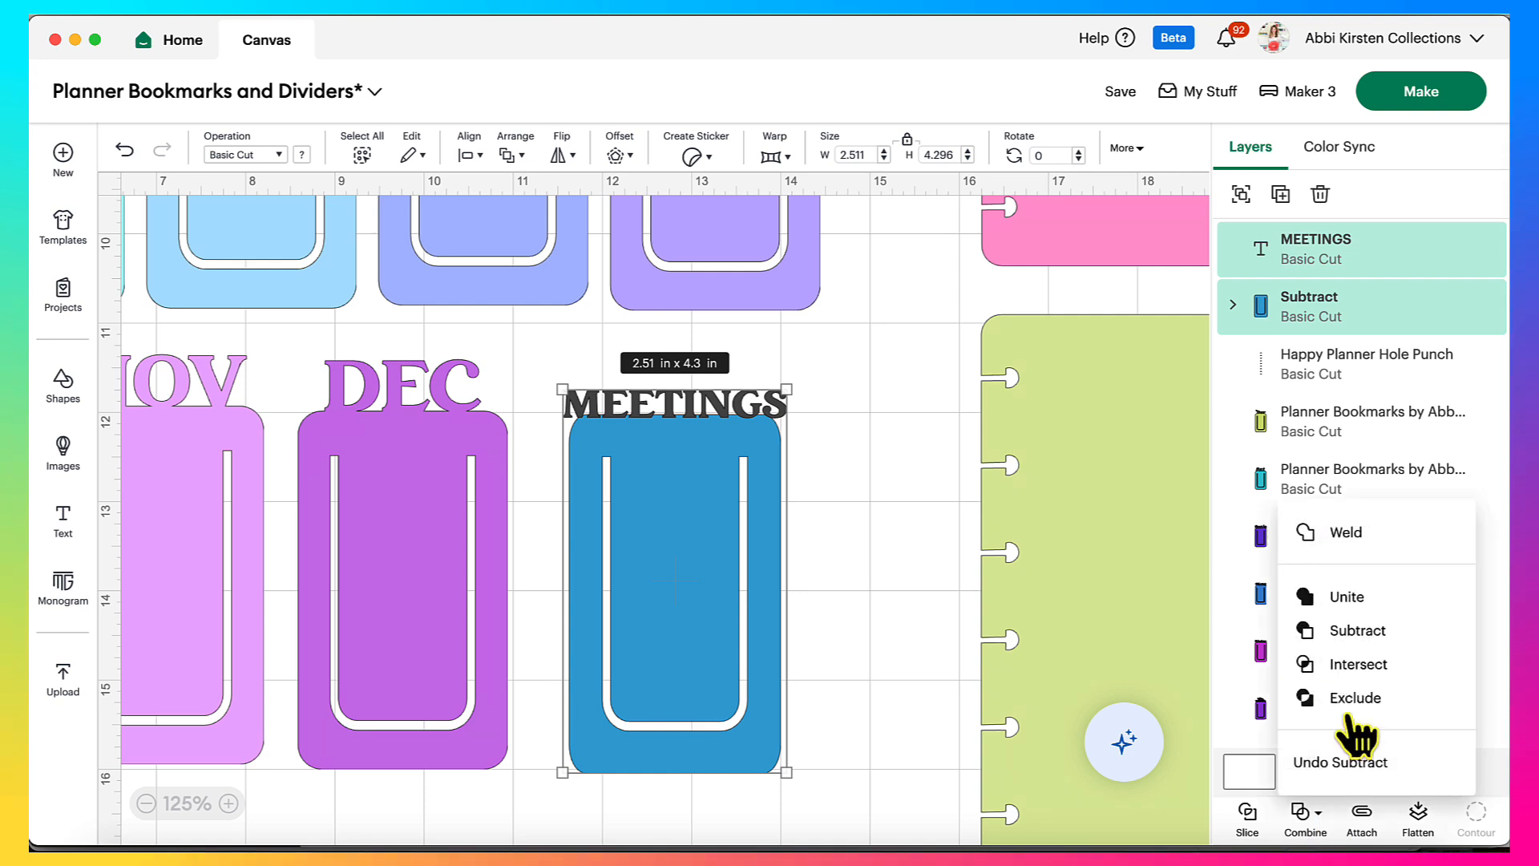
left_click(1392, 603)
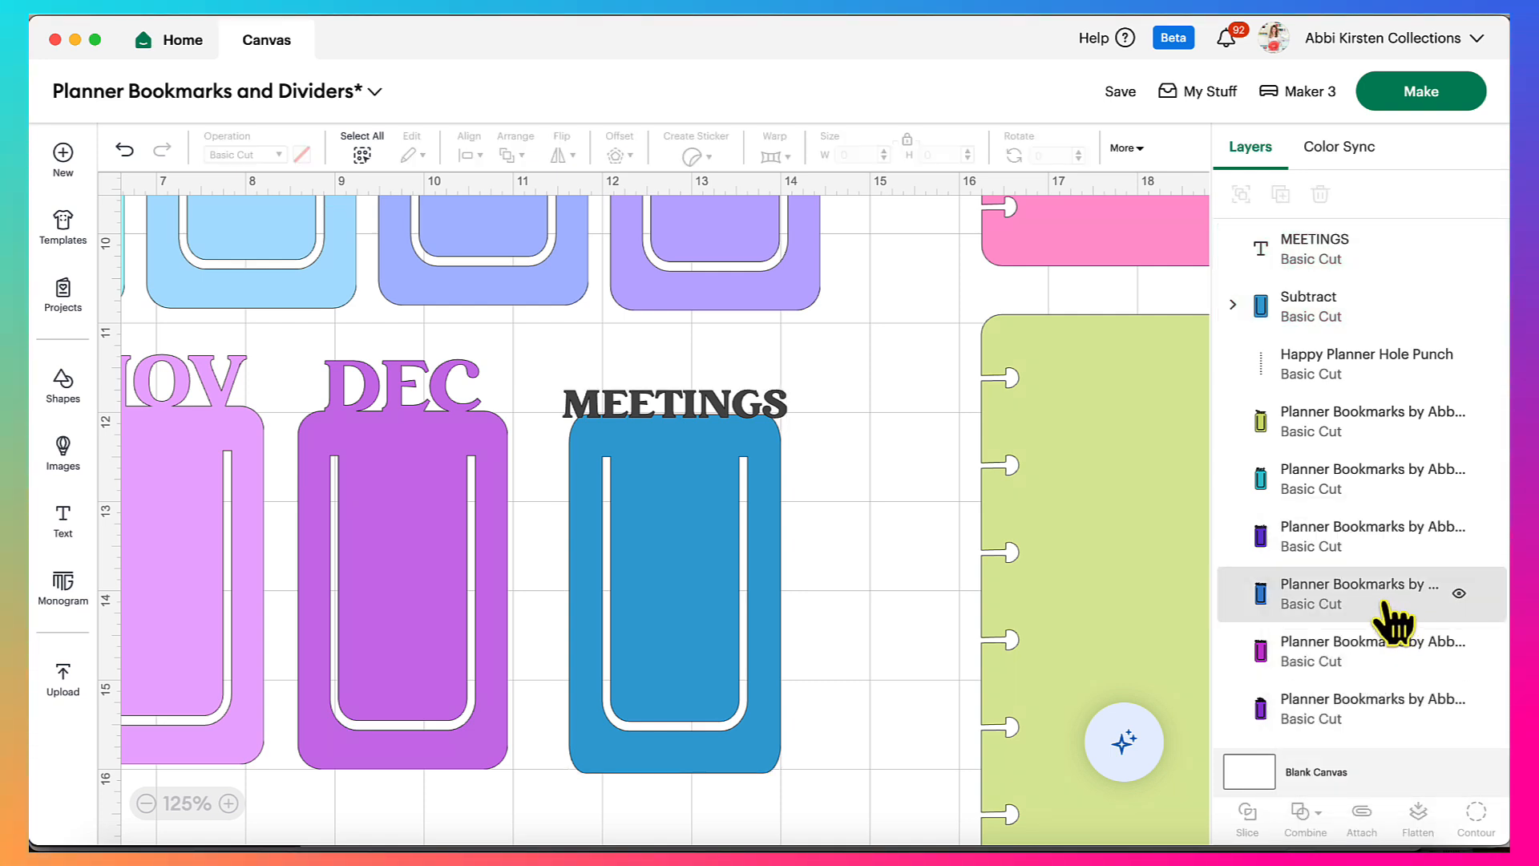
left_click(842, 446)
left_click_drag(670, 430, 729, 471)
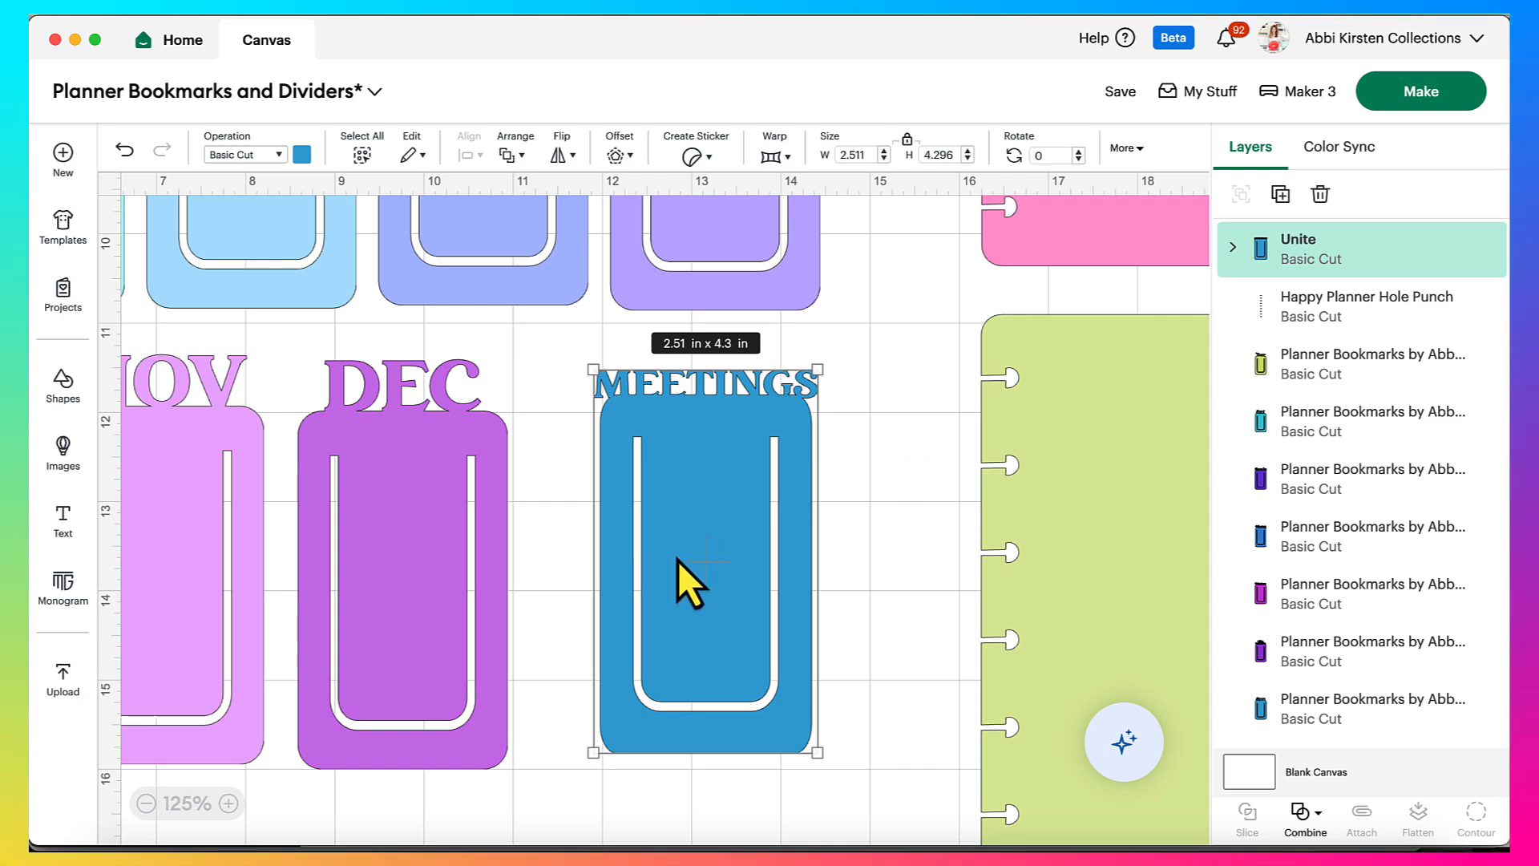
Add a rounded square shape and place it over the upper-left corner of the green NOTES divider
left_click(146, 803)
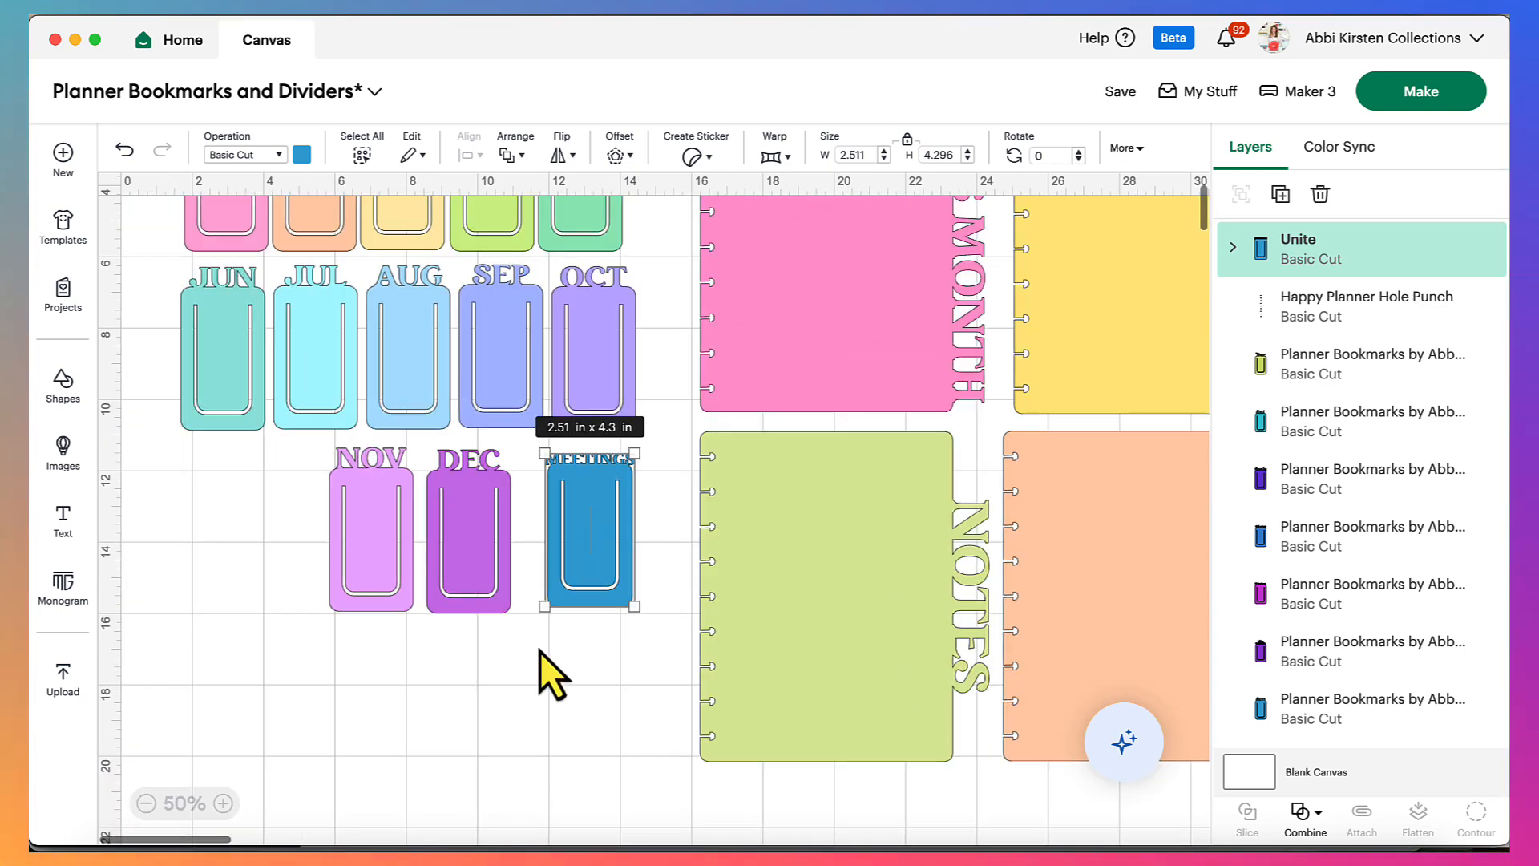
scroll(551, 651, "down", 2)
scroll(551, 651, "up", 6)
scroll(561, 670, "down", 5)
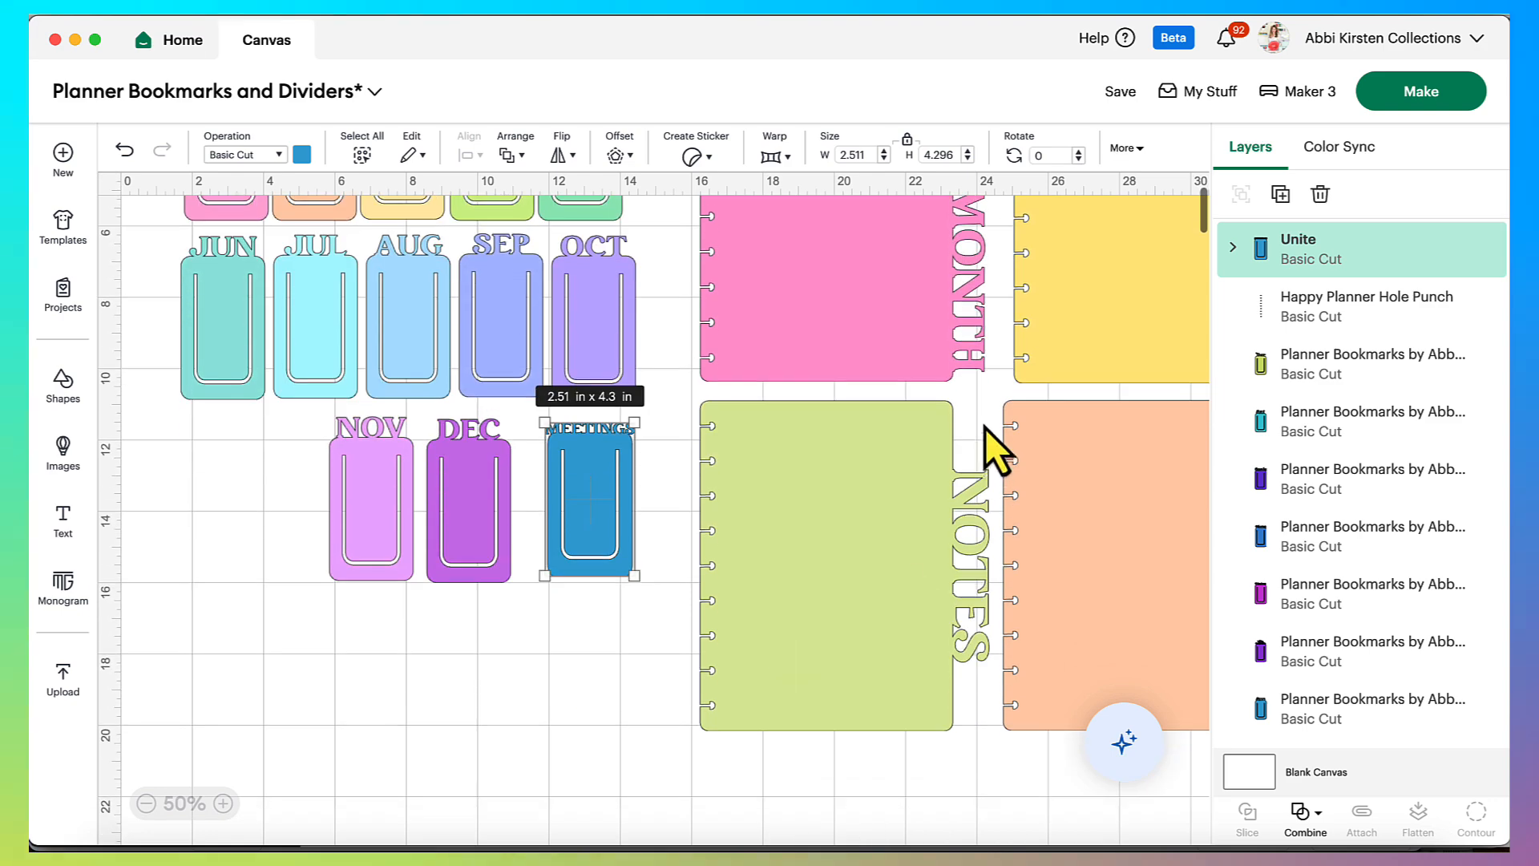
scroll(930, 517, "right", 5)
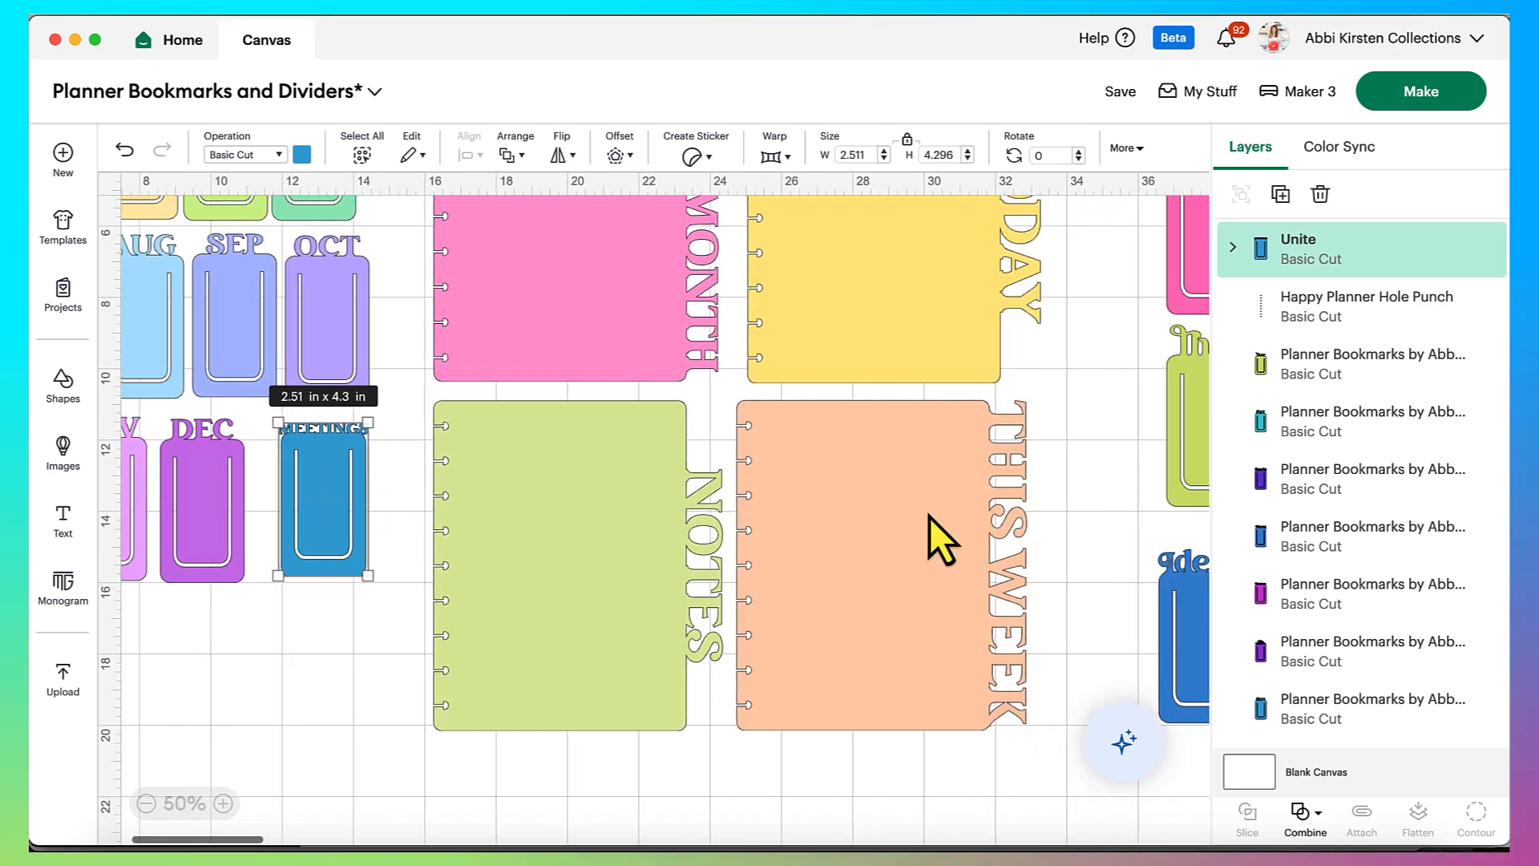
left_click(63, 393)
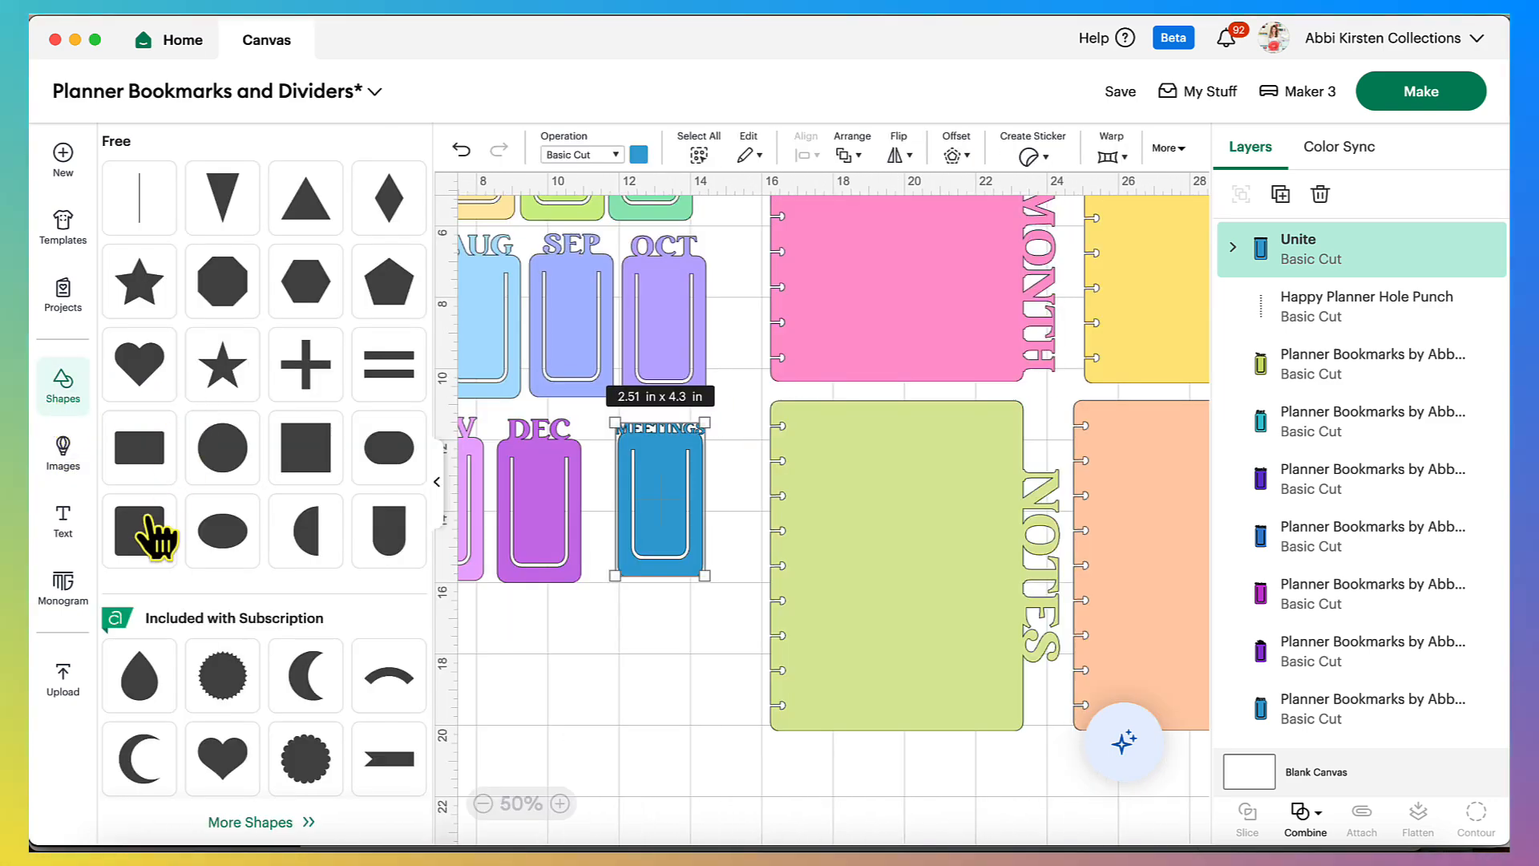
left_click(141, 529)
left_click_drag(519, 249, 807, 427)
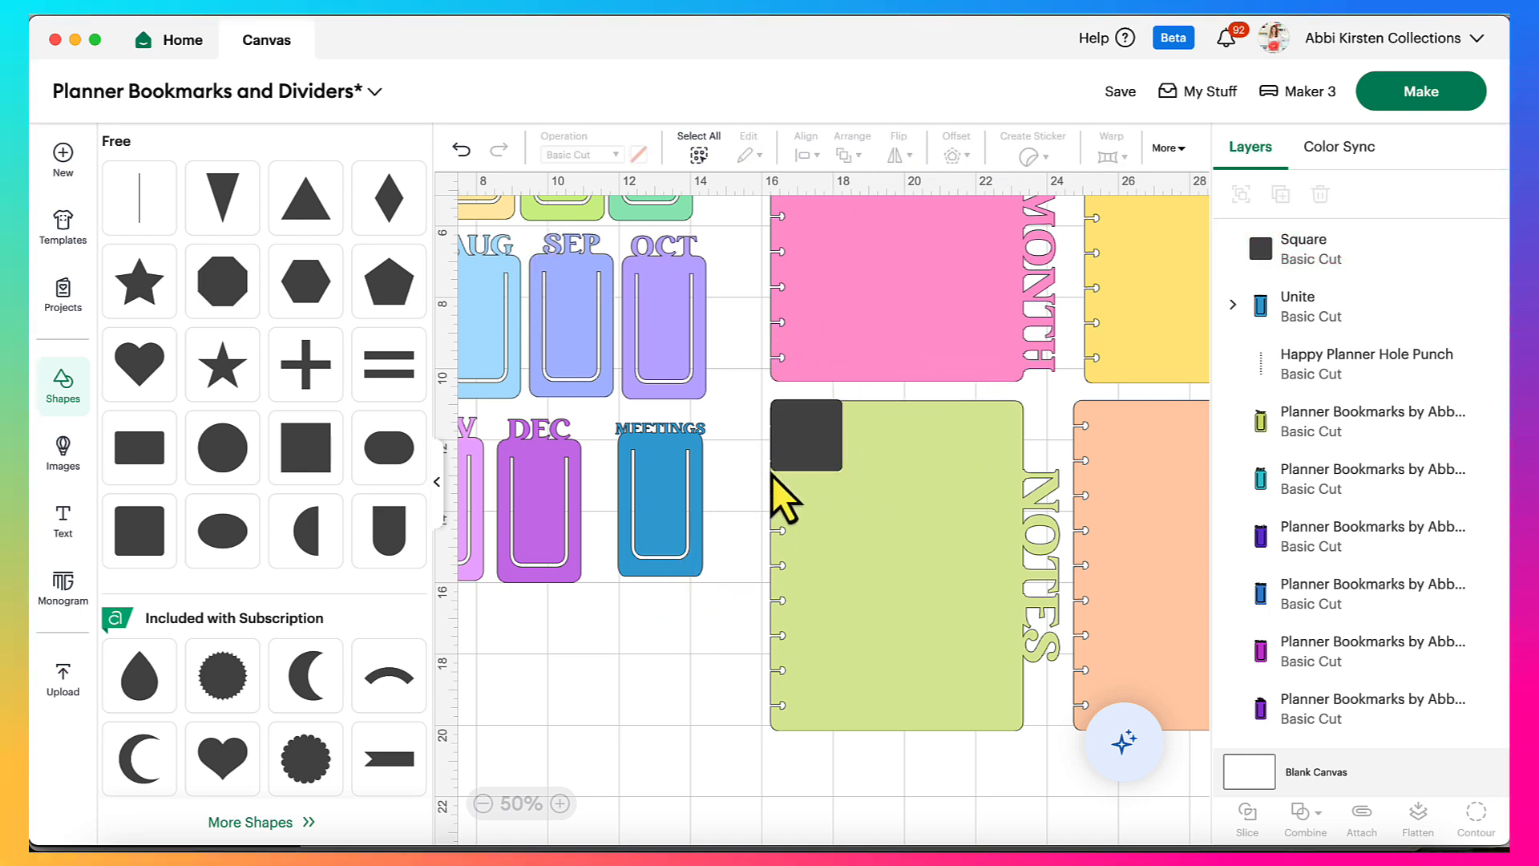
Unlock the rounded square's proportions and stretch it over the NOTES divider's body to about 7.06 by 9.22 in
left_click(437, 482)
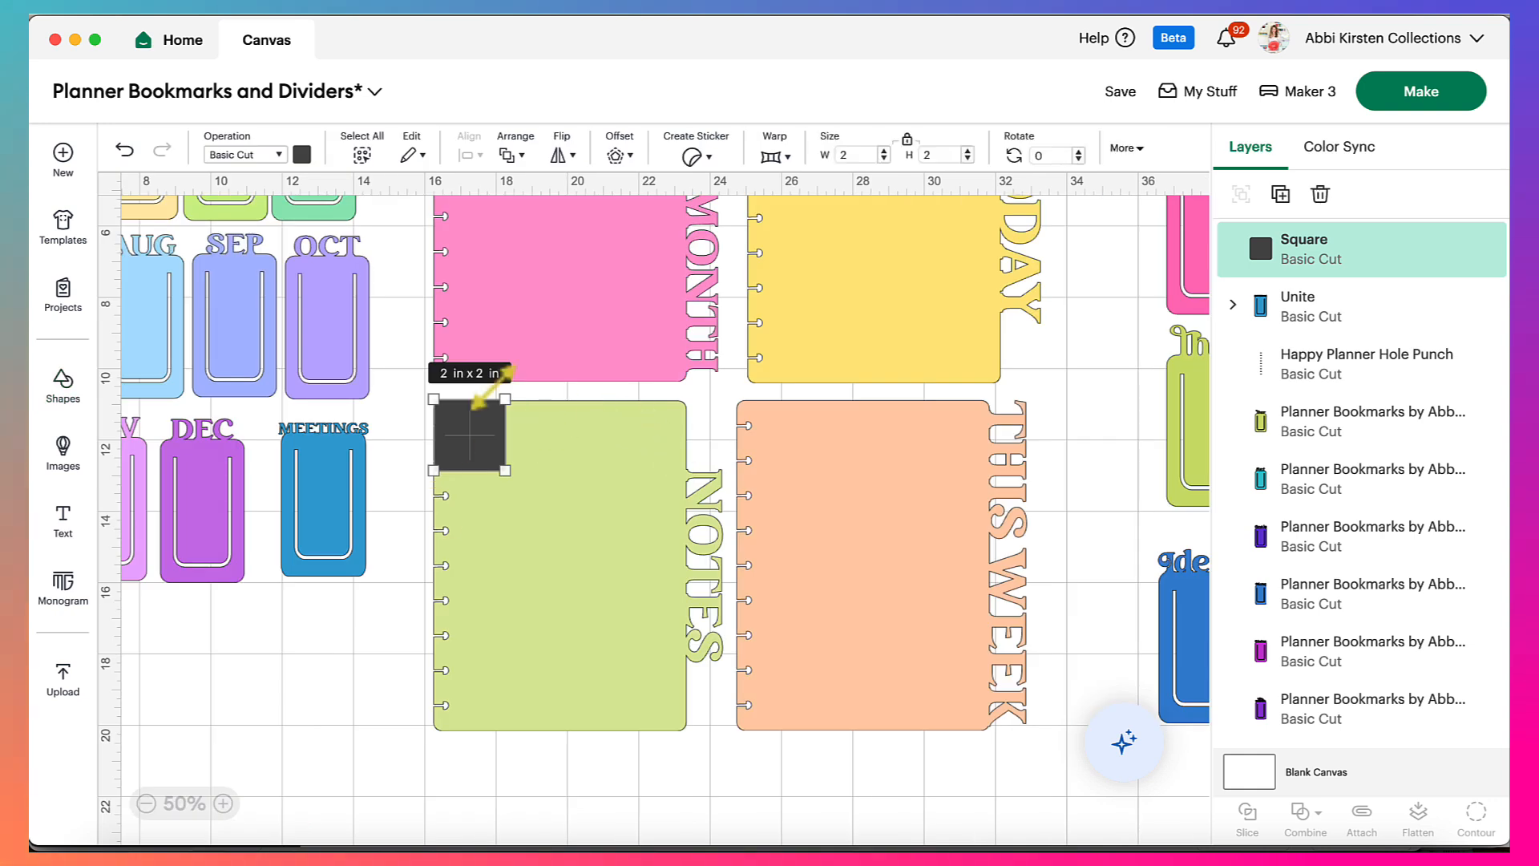
left_click(907, 141)
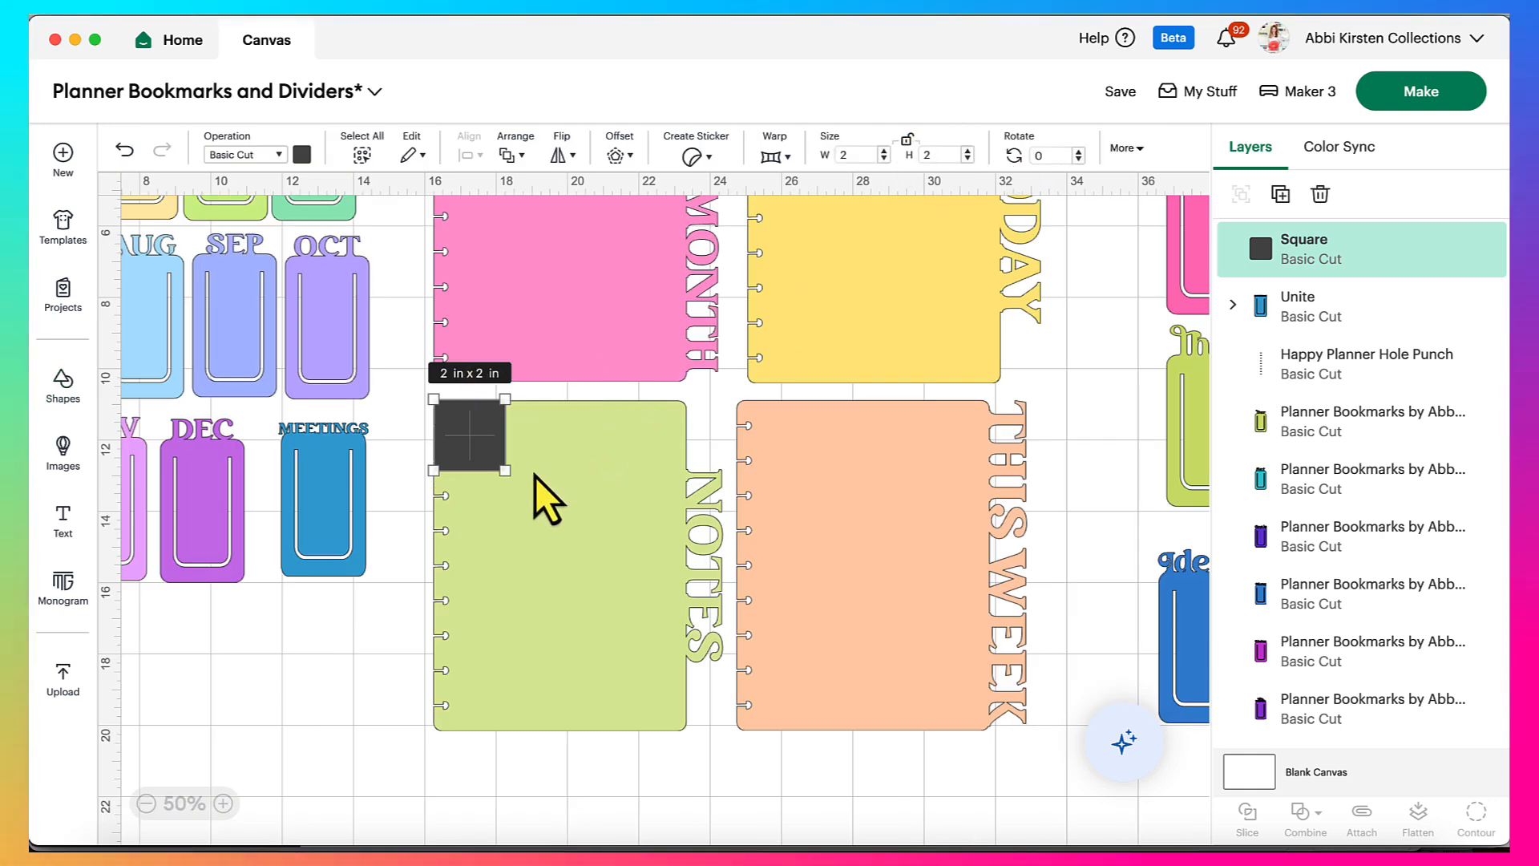
left_click_drag(506, 470, 688, 733)
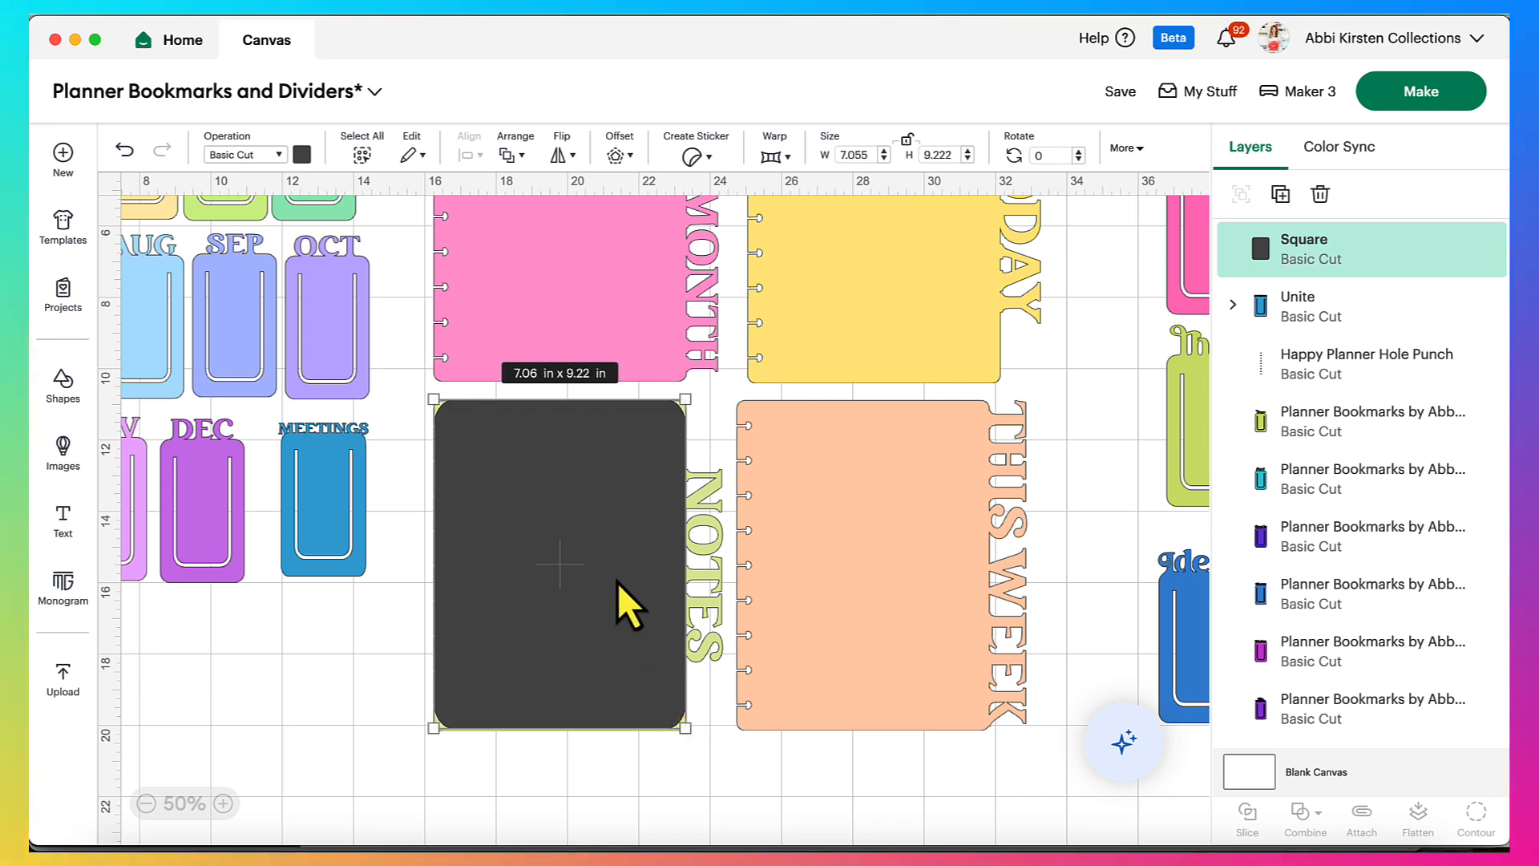
Recolor the stretched rounded square dark blue and move it to the empty space directly below the NOTES divider
left_click(302, 154)
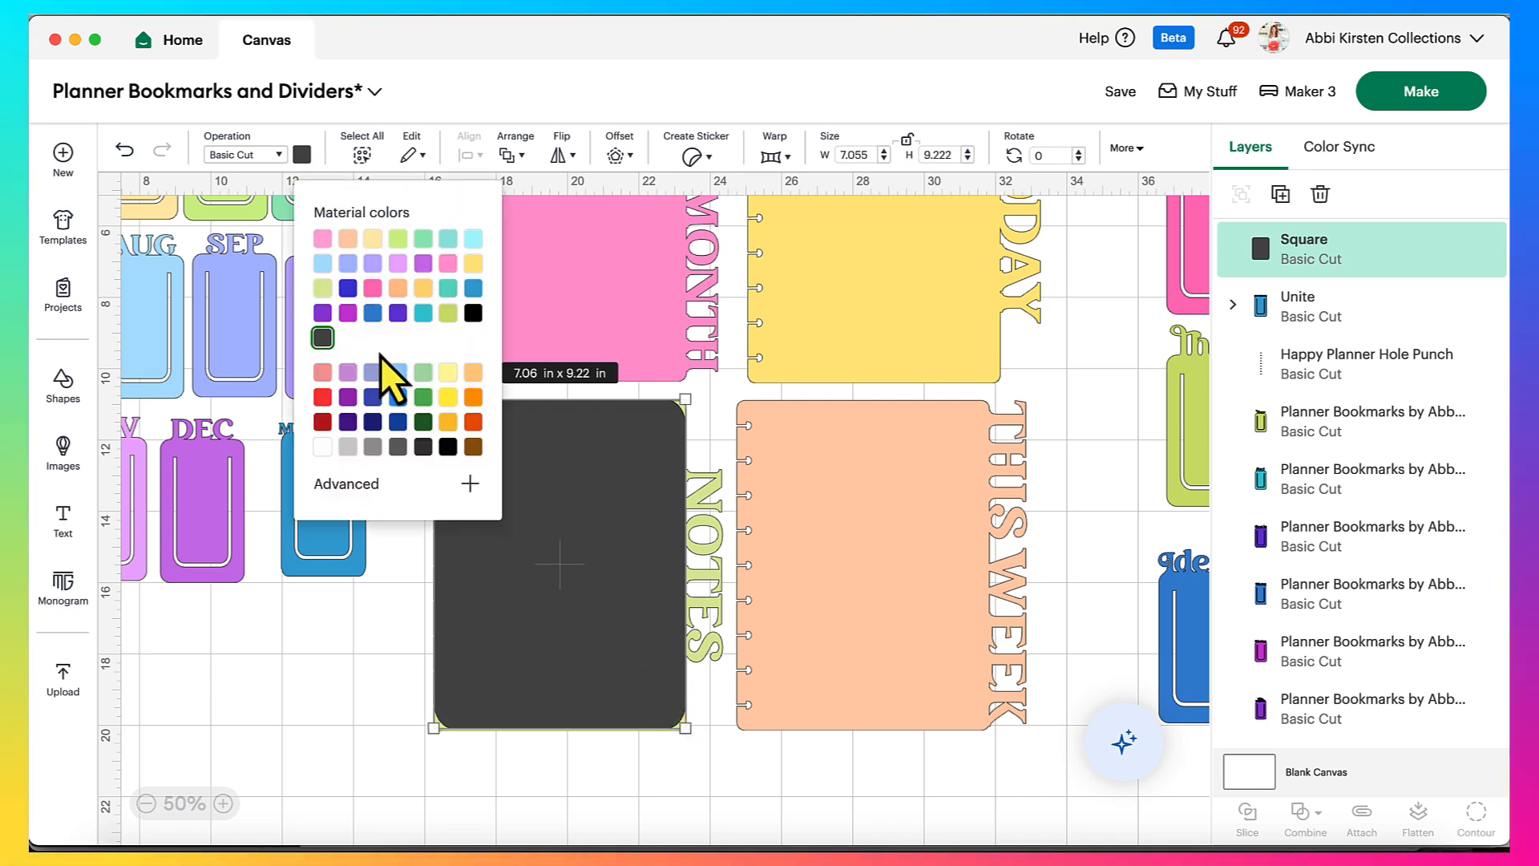
left_click(347, 287)
left_click_drag(634, 549, 544, 523)
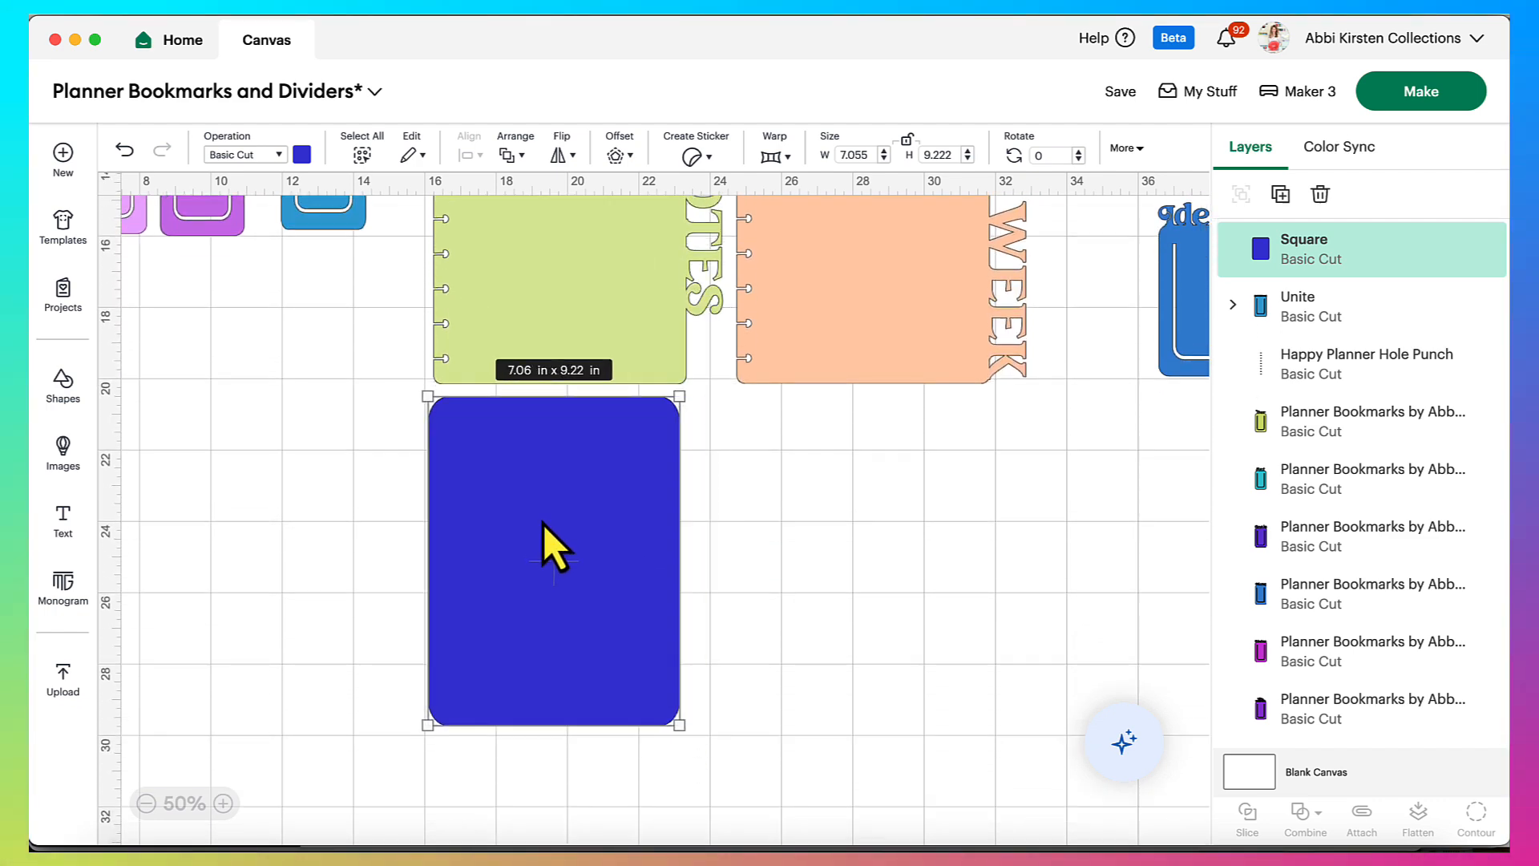
Bring the Happy Planner hole punch strip over to the NOTES divider and match it against that divider's left-edge holes
left_click(147, 803)
scroll(994, 430, "up", 1)
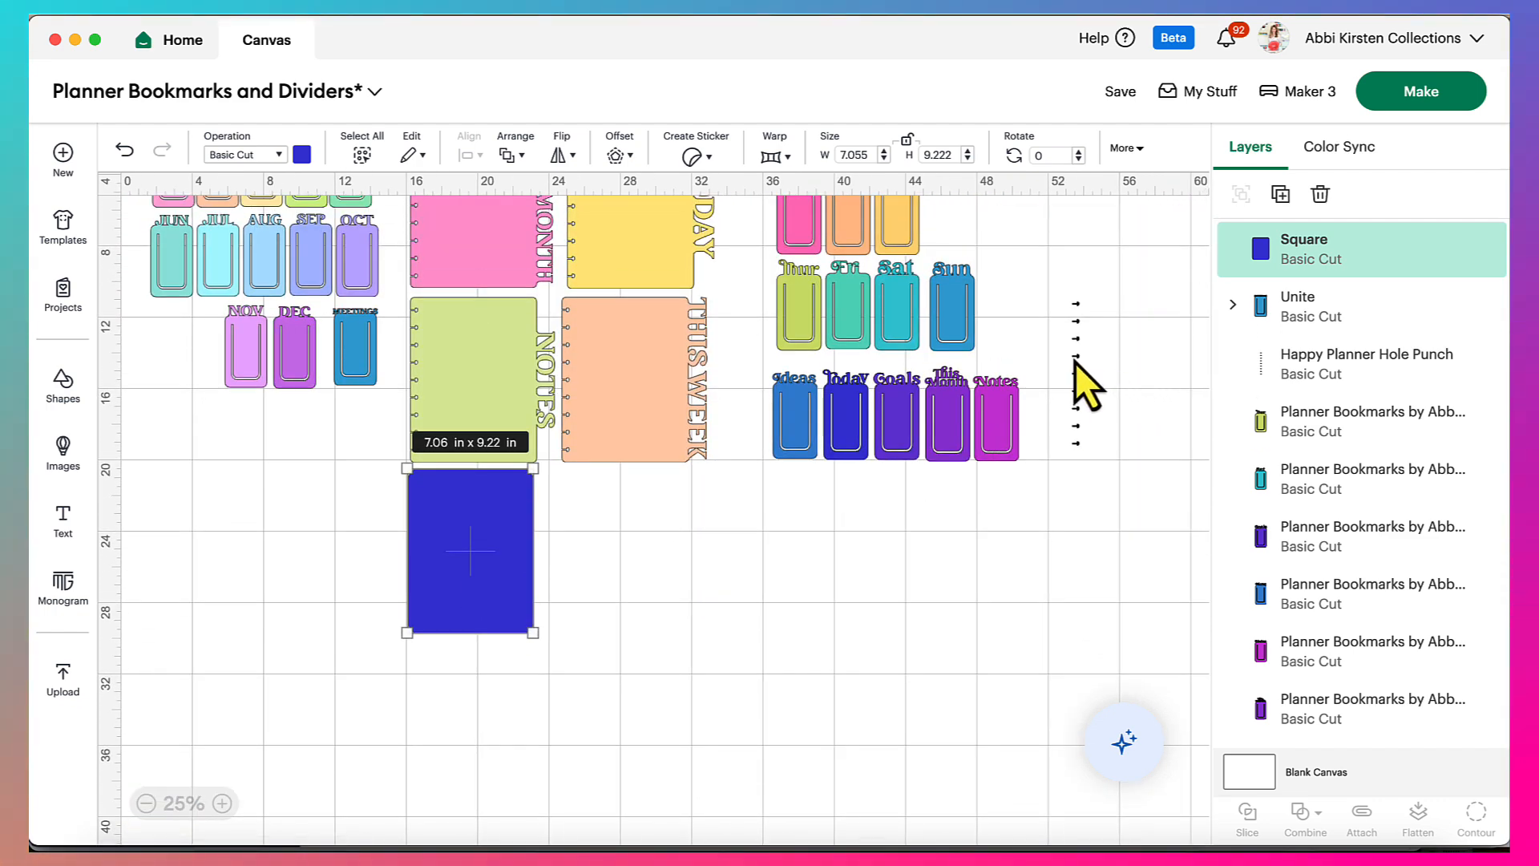
left_click_drag(1075, 362, 401, 358)
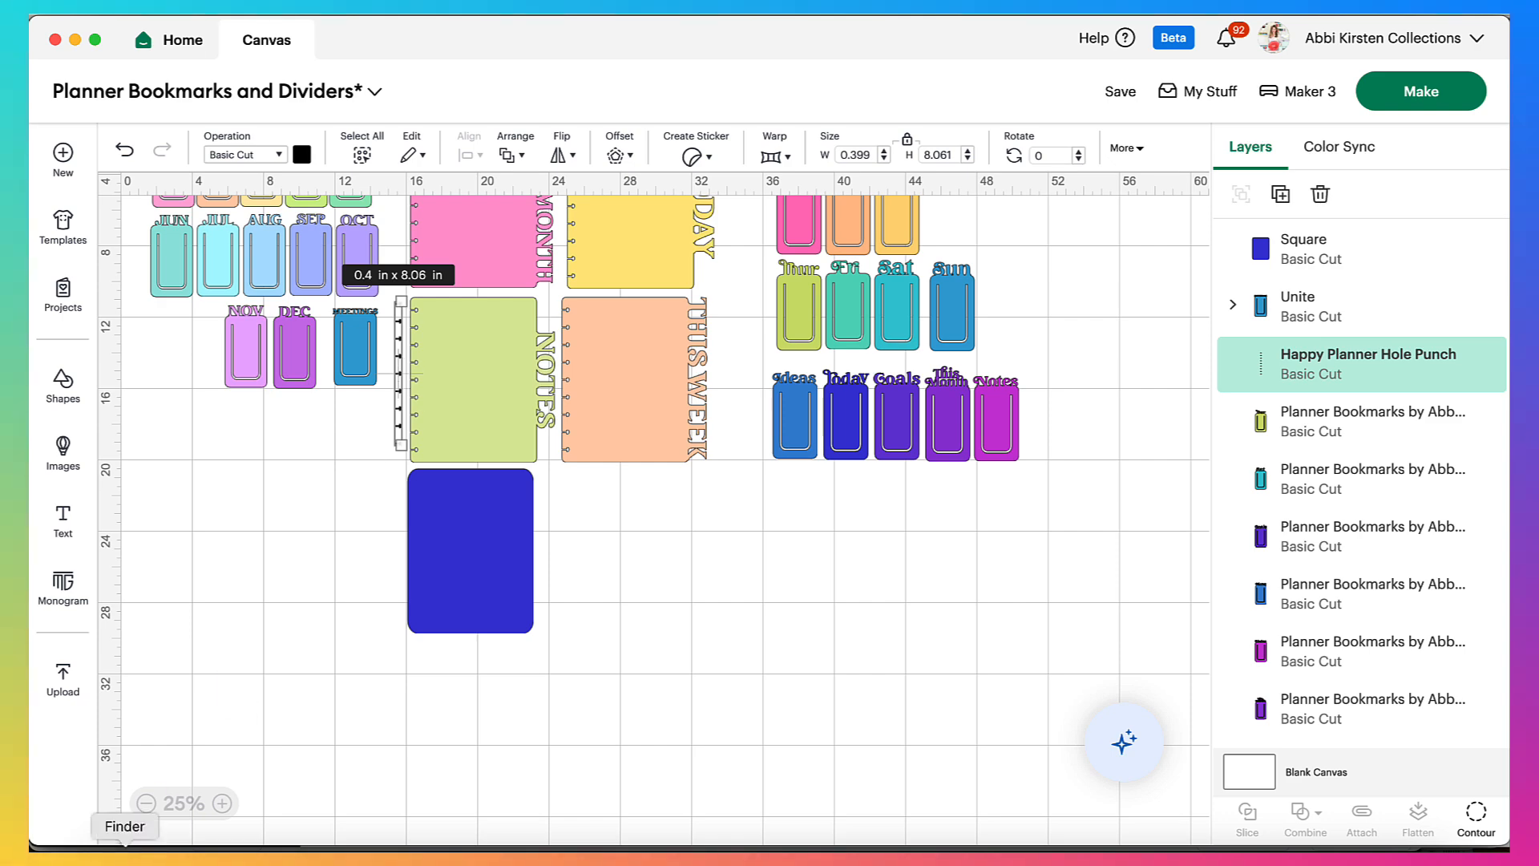
left_click(222, 804)
left_click(223, 804)
left_click(222, 803)
scroll(348, 674, "right", 5)
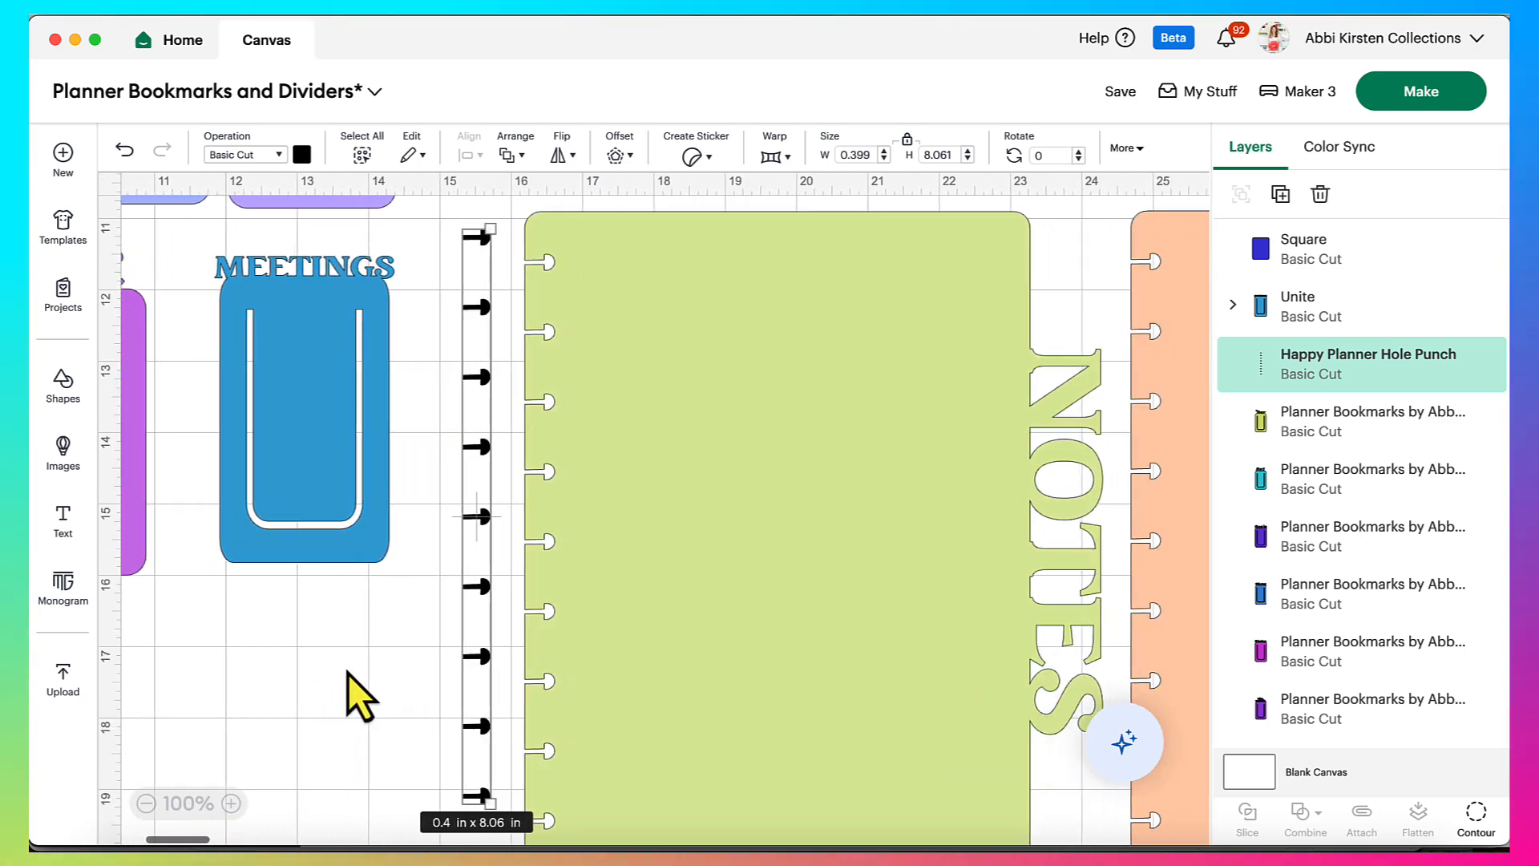
left_click(150, 804)
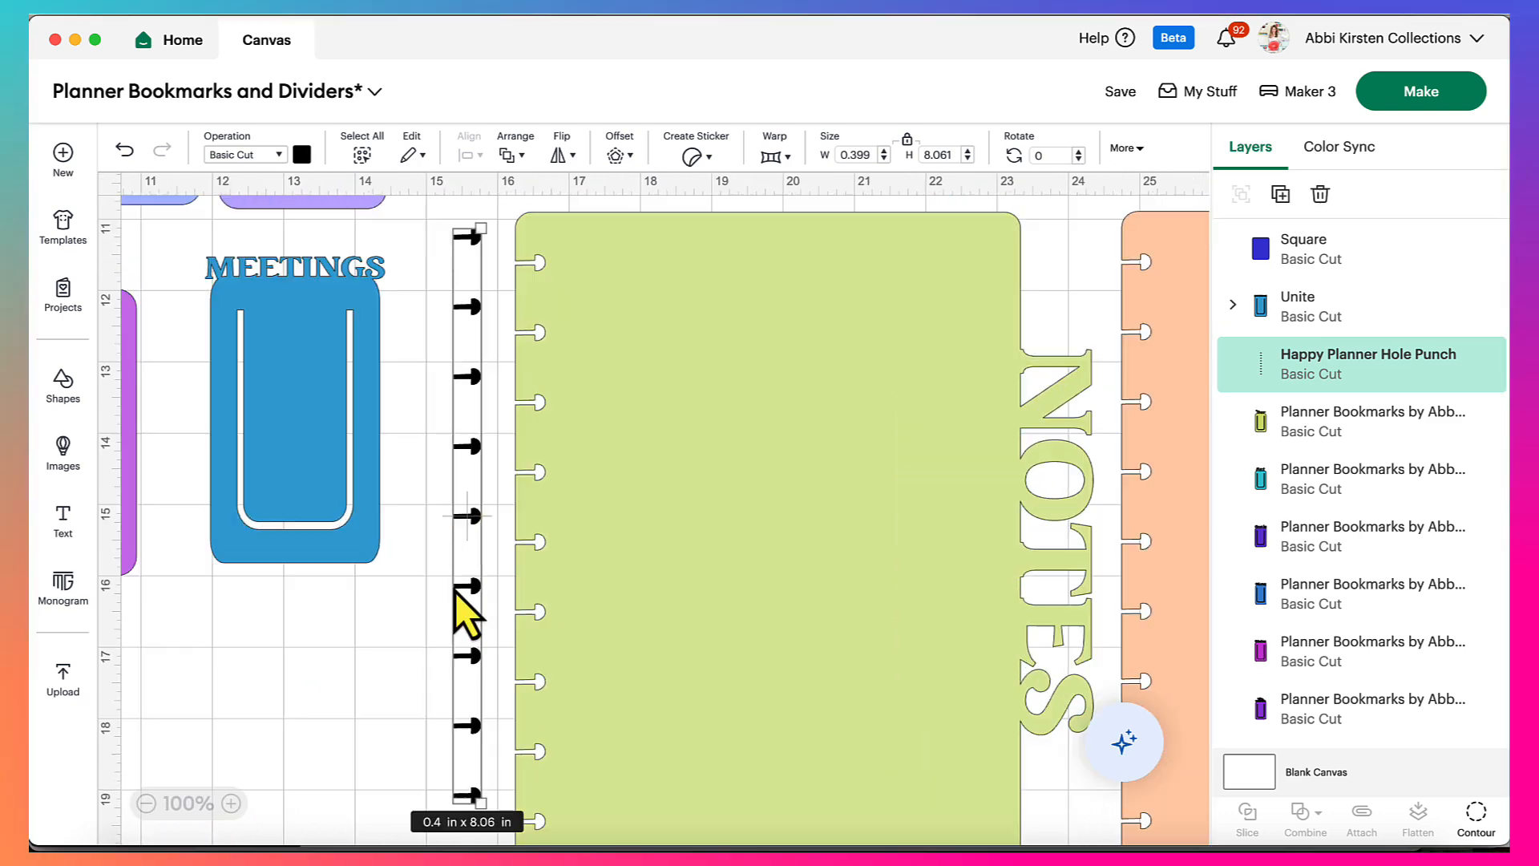
left_click_drag(455, 592, 518, 615)
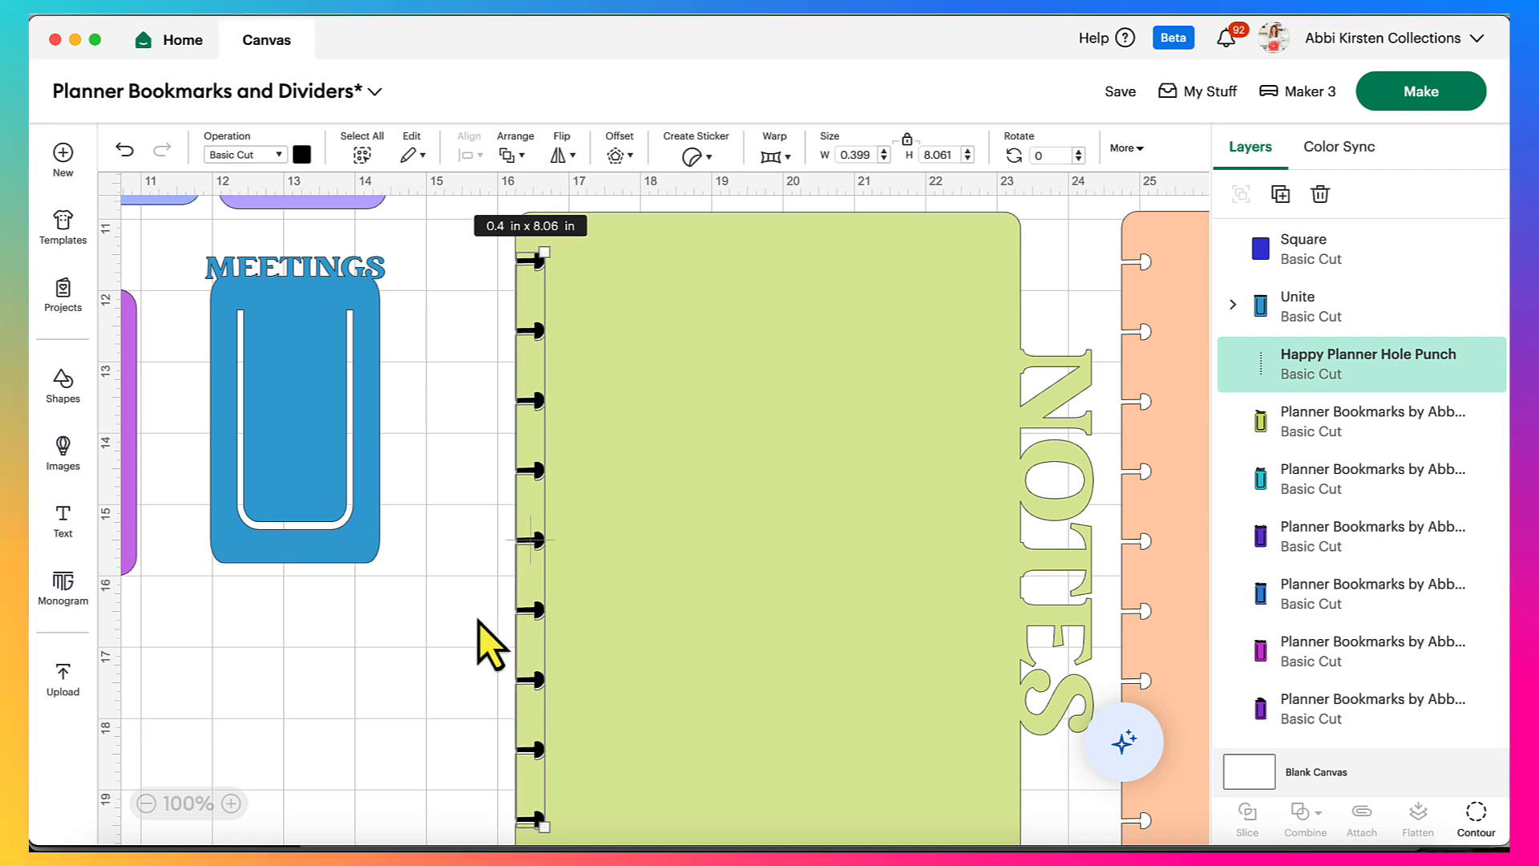
Move the hole punch strip down onto the left edge of the blue rounded rectangle
scroll(465, 619, "down", 5)
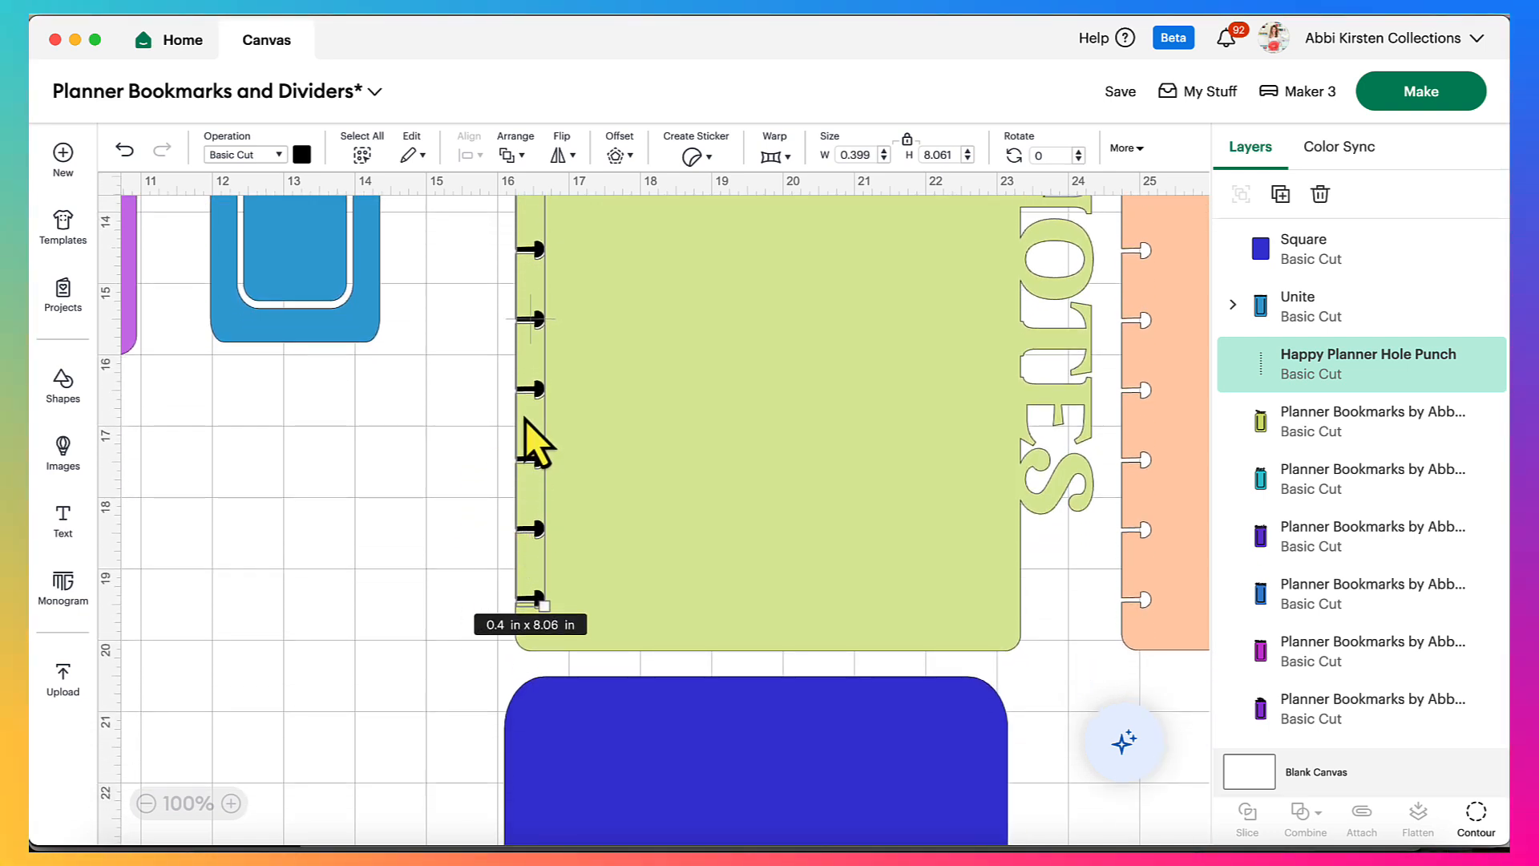
left_click_drag(526, 421, 449, 821)
scroll(449, 820, "down", 10)
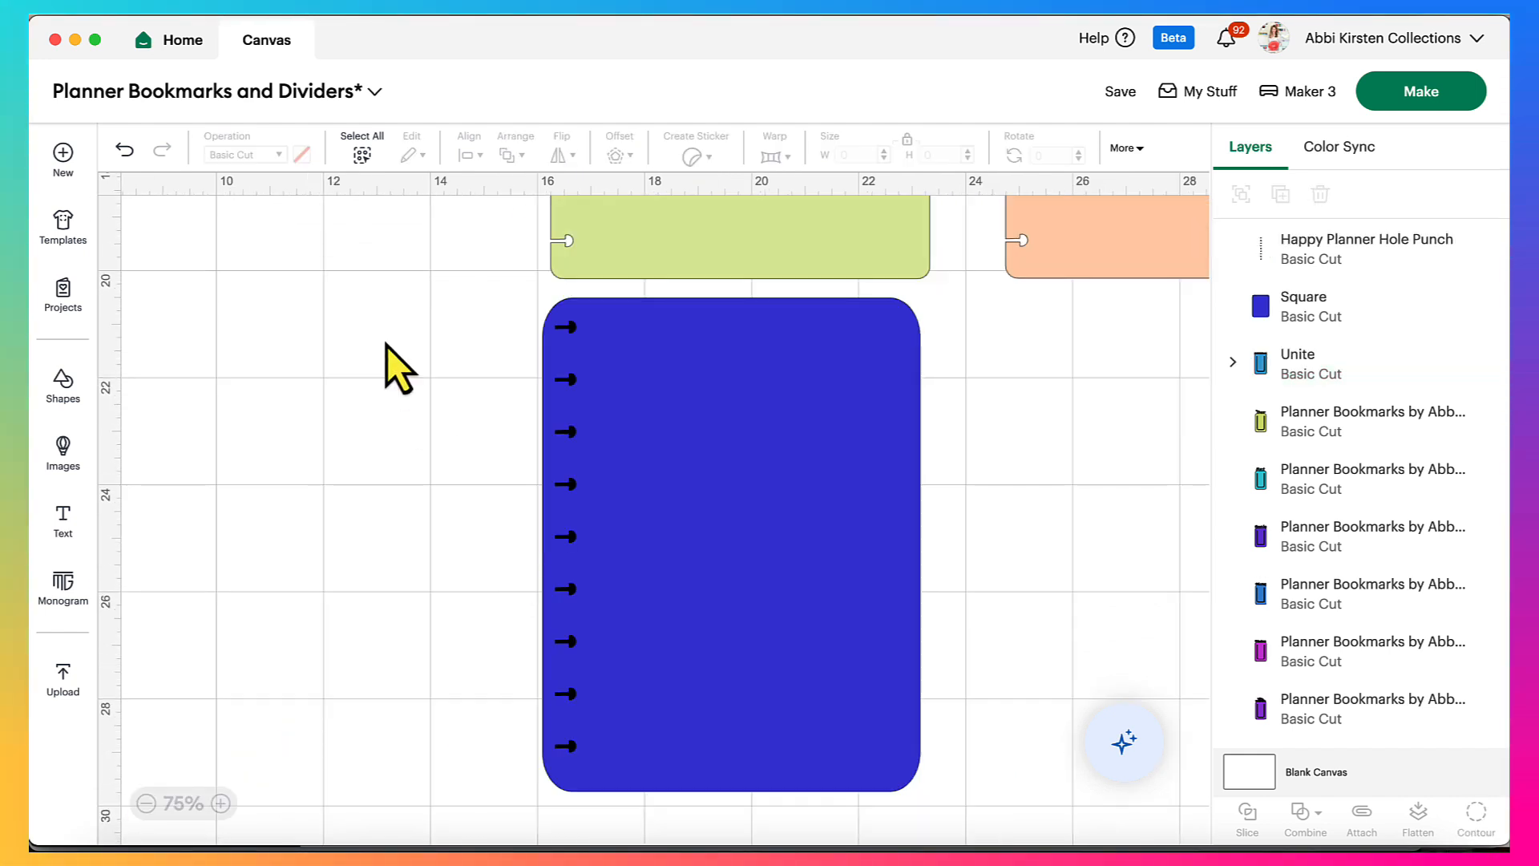
Align the hole punch strip and the blue rectangle to the left and center them vertically on each other
left_click_drag(380, 336, 625, 517)
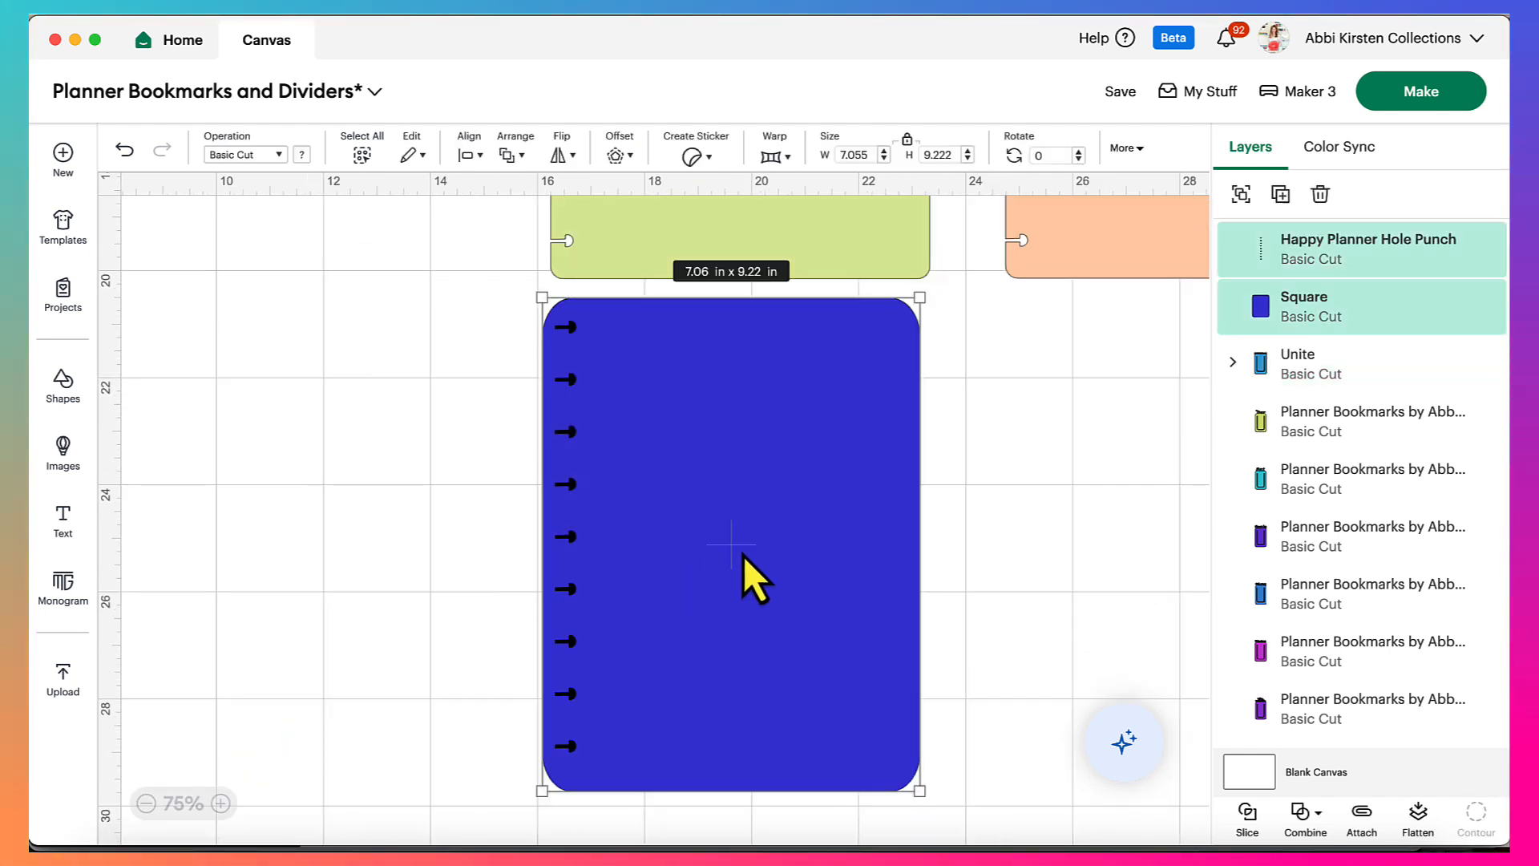
left_click(479, 154)
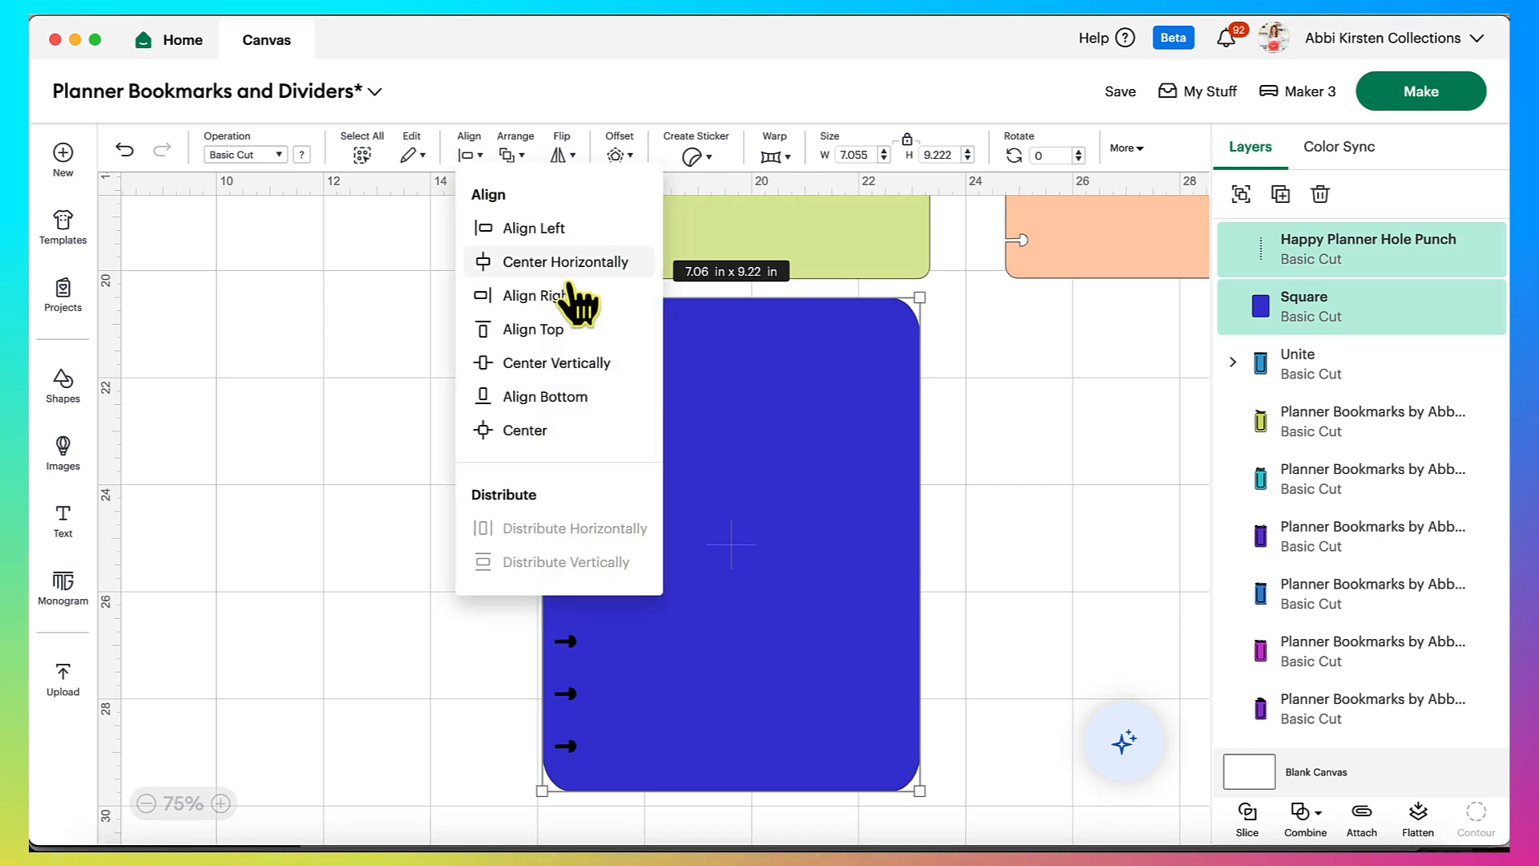
left_click(571, 234)
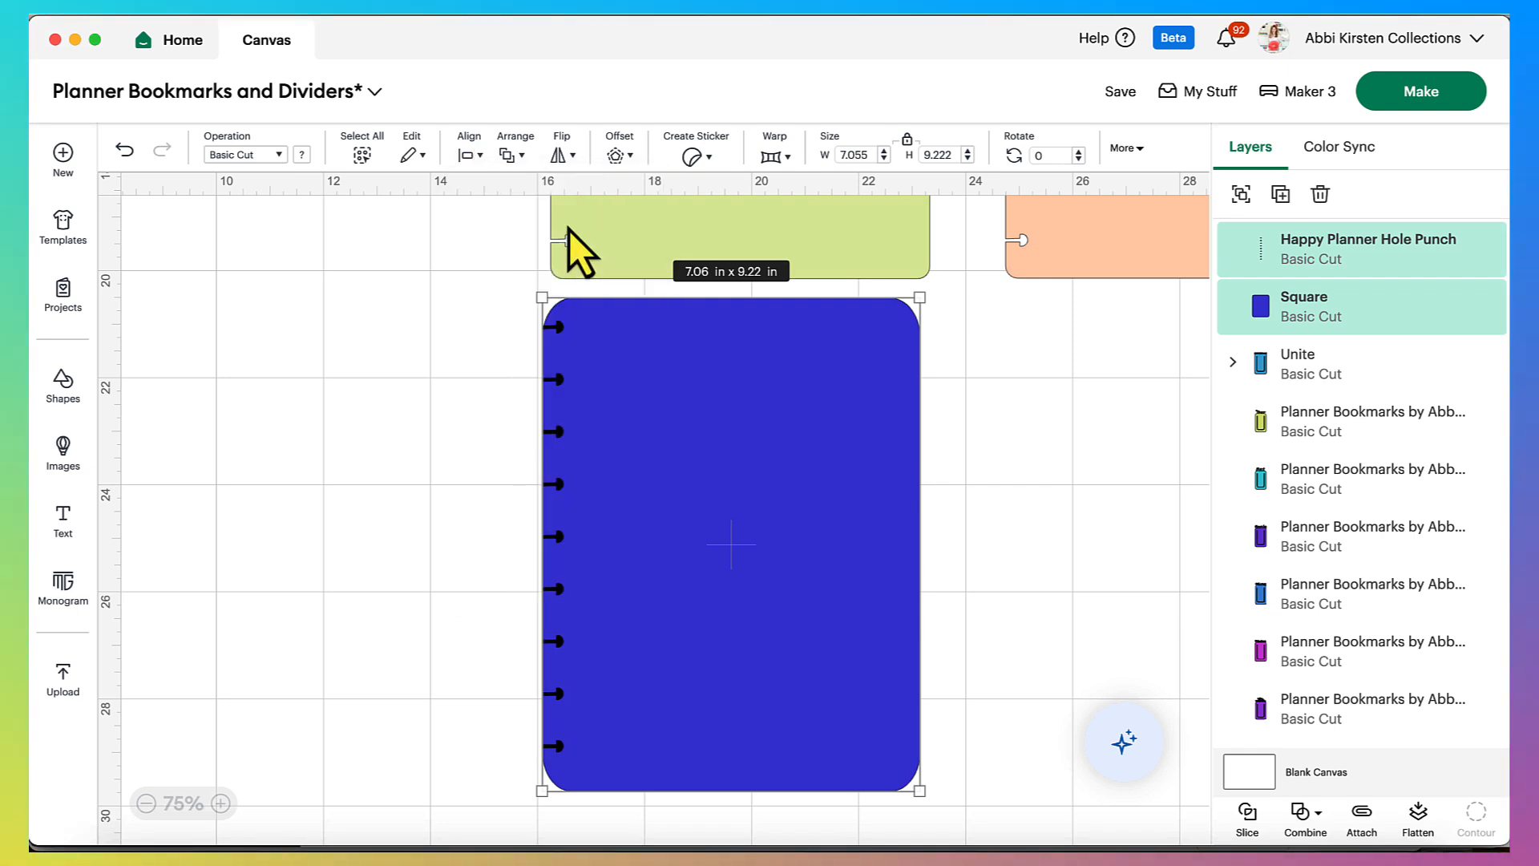
left_click(474, 155)
left_click(547, 365)
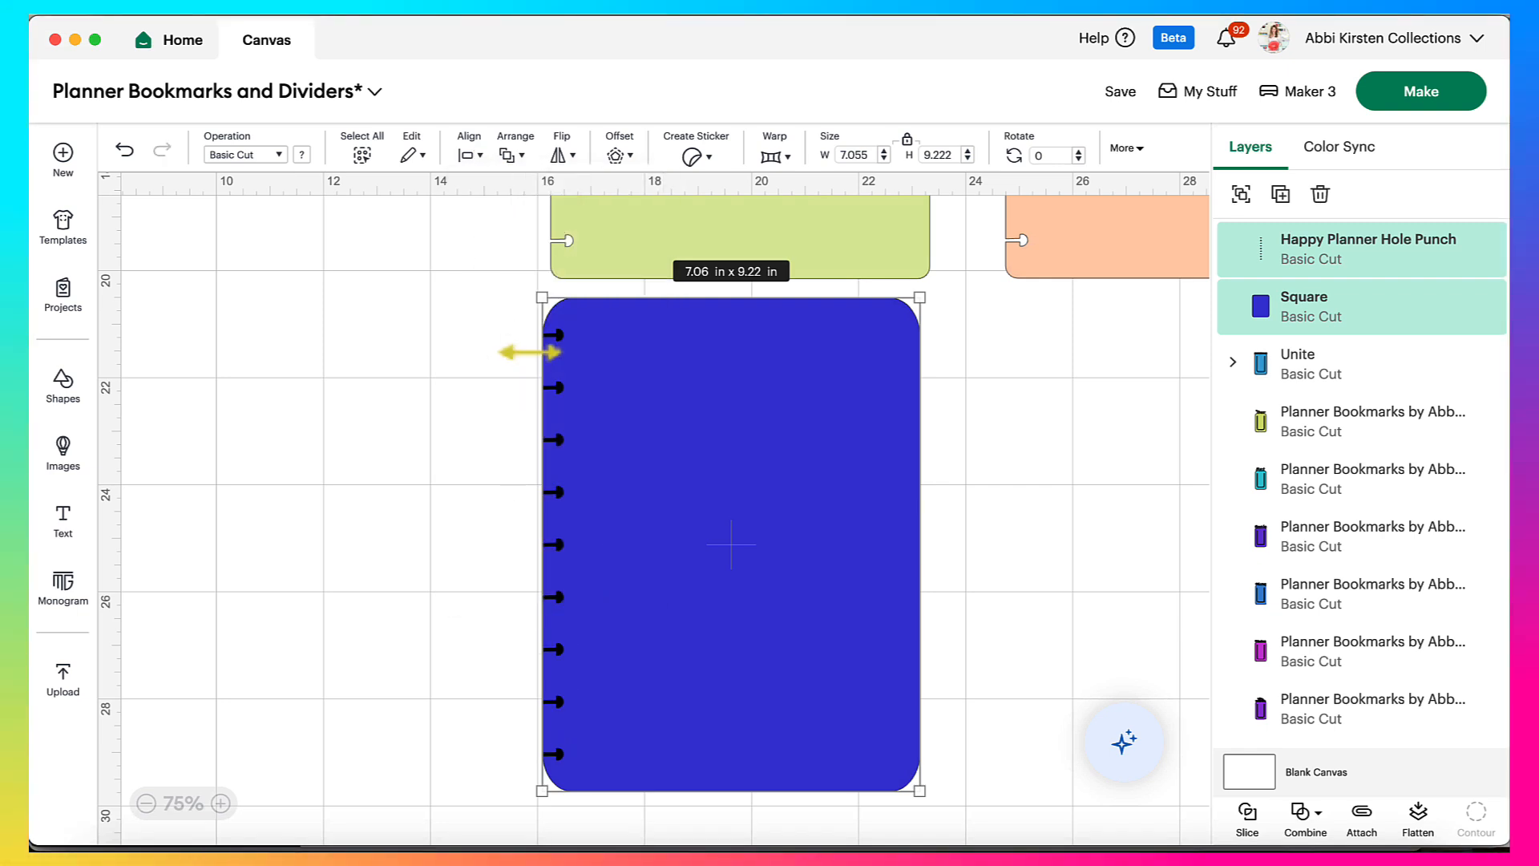
left_click(467, 568)
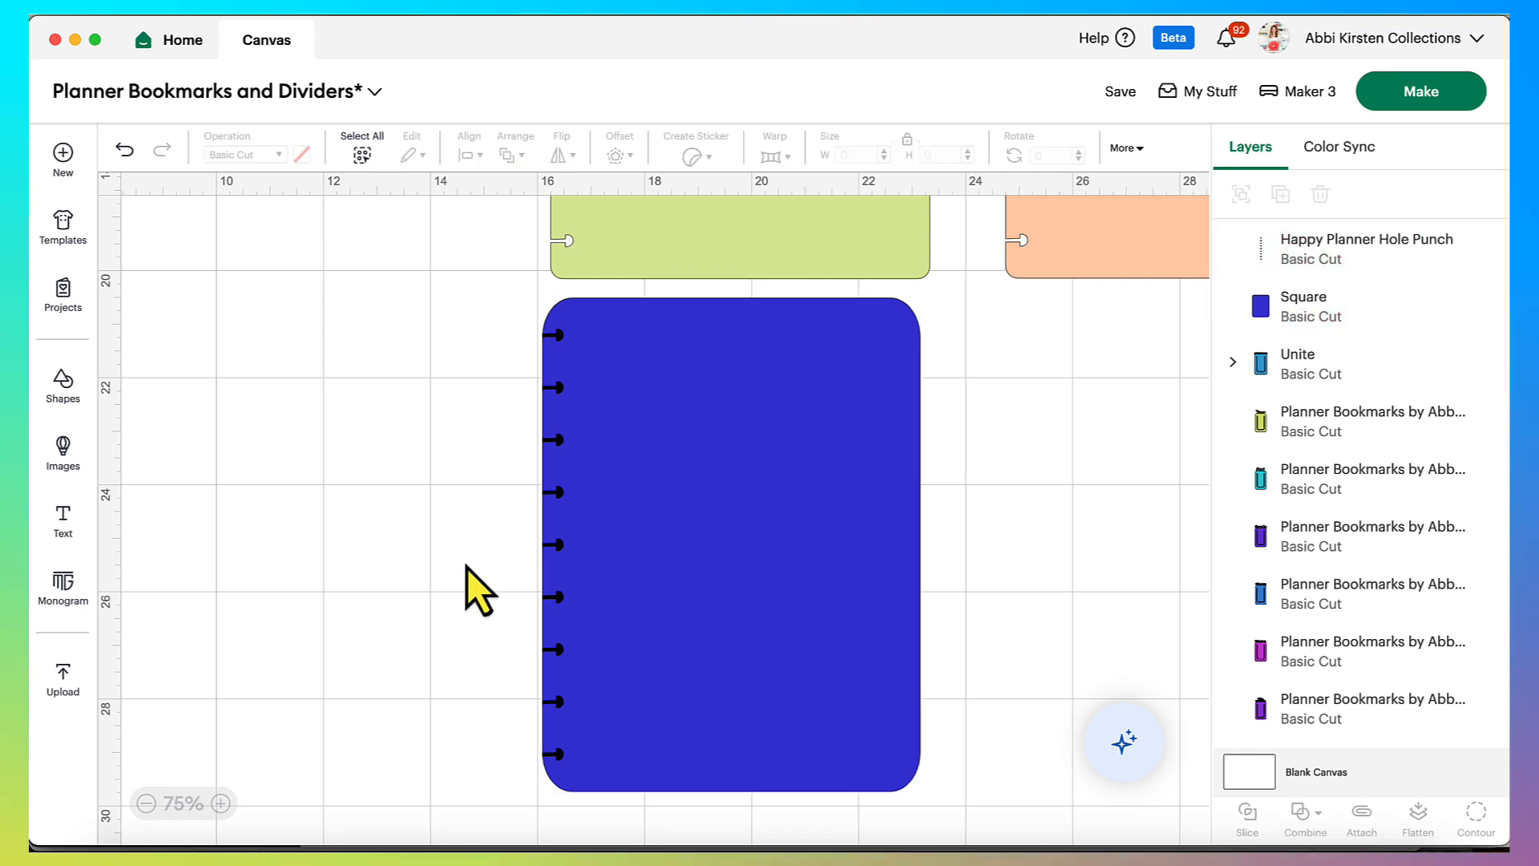
Subtract the hole punch strip from the blue rectangle to cut the planner holes into it
left_click_drag(359, 372, 578, 500)
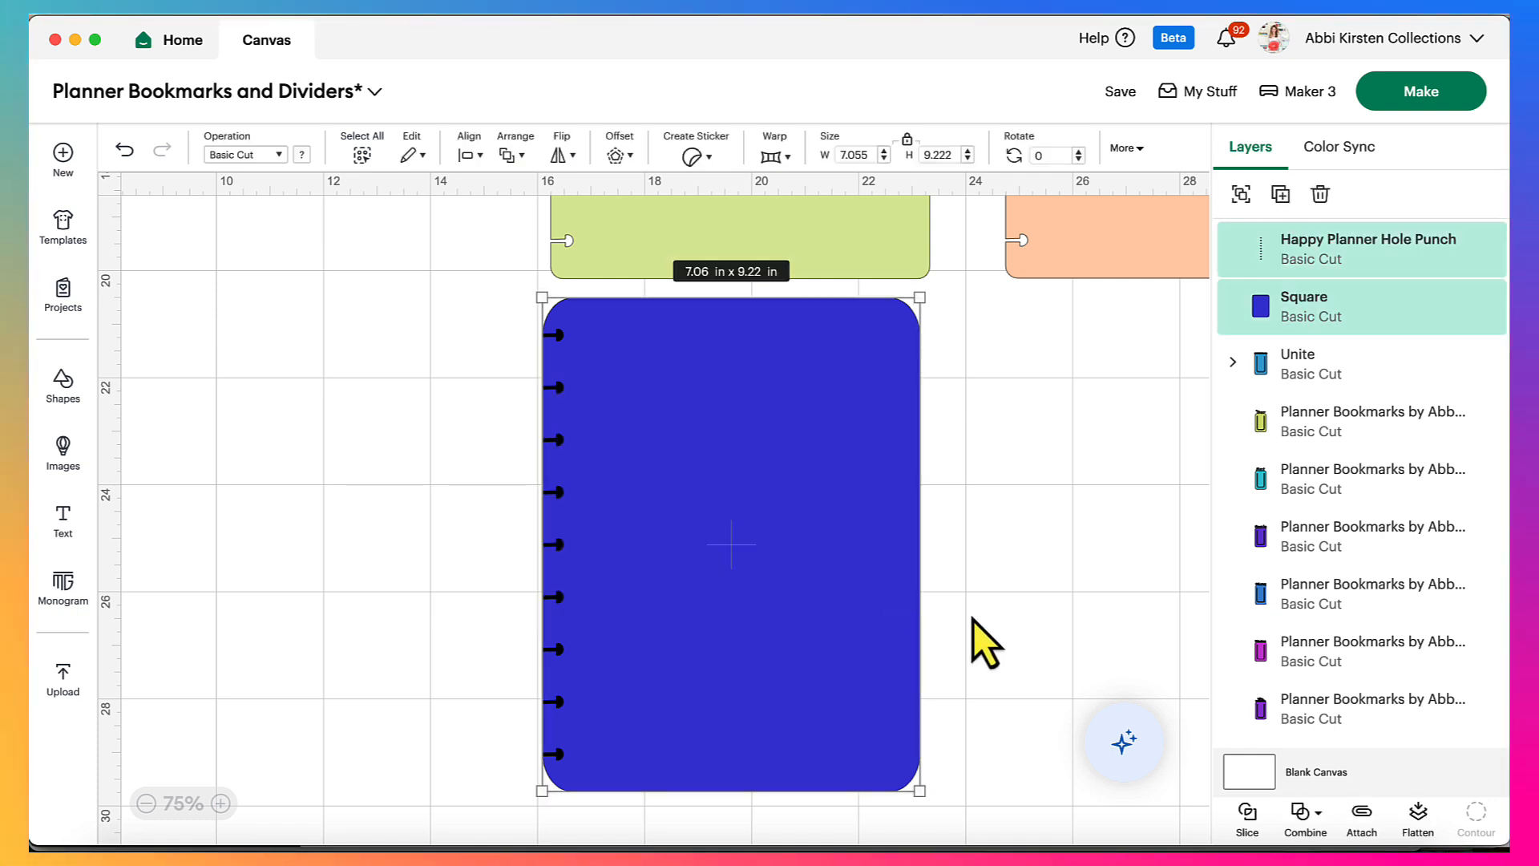
left_click(1306, 816)
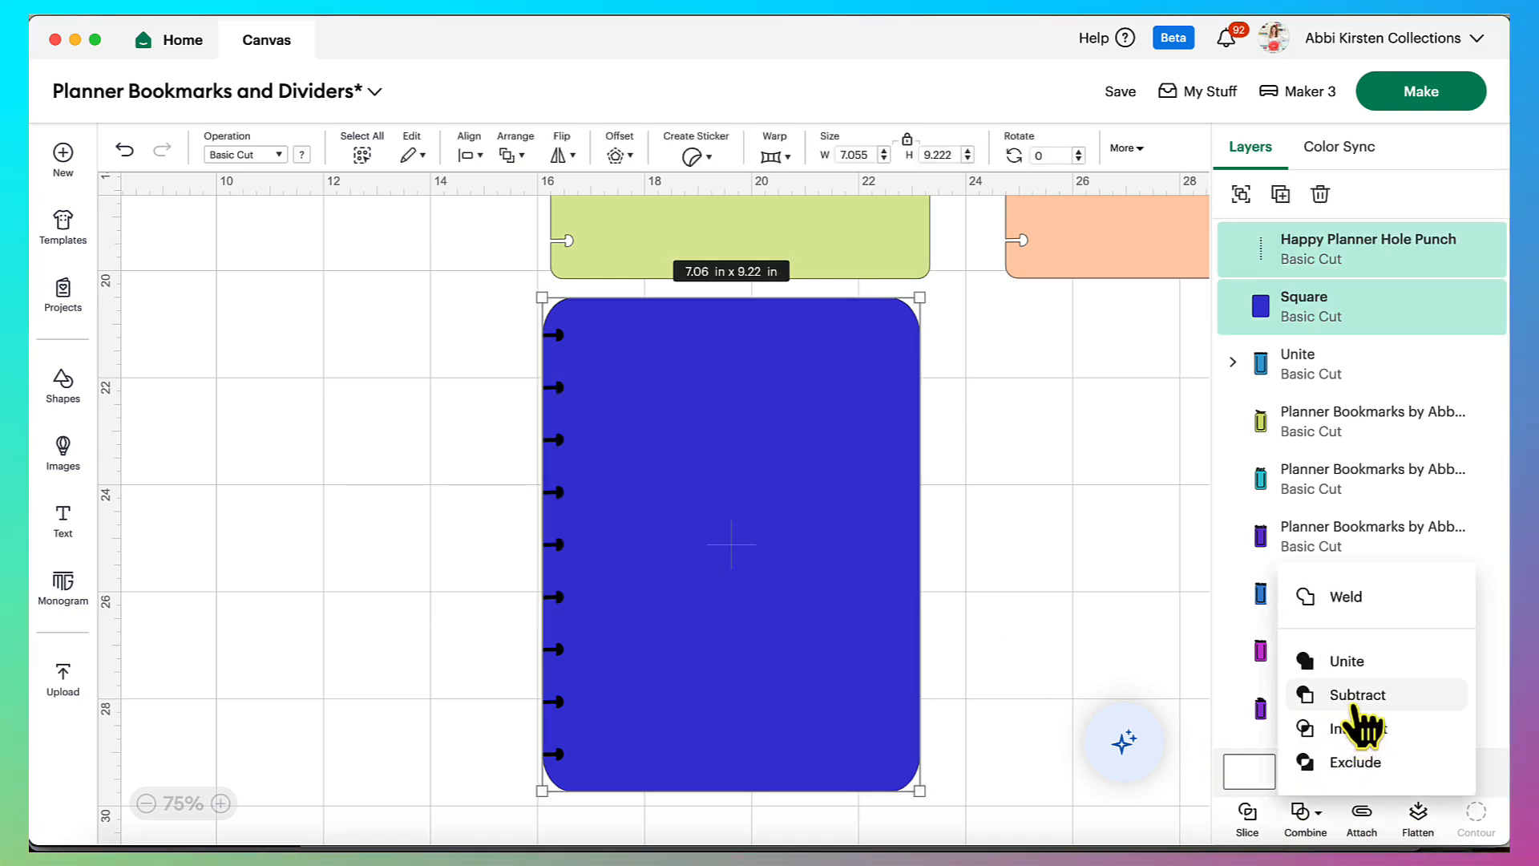
left_click(1355, 696)
scroll(1003, 551, "up", 3)
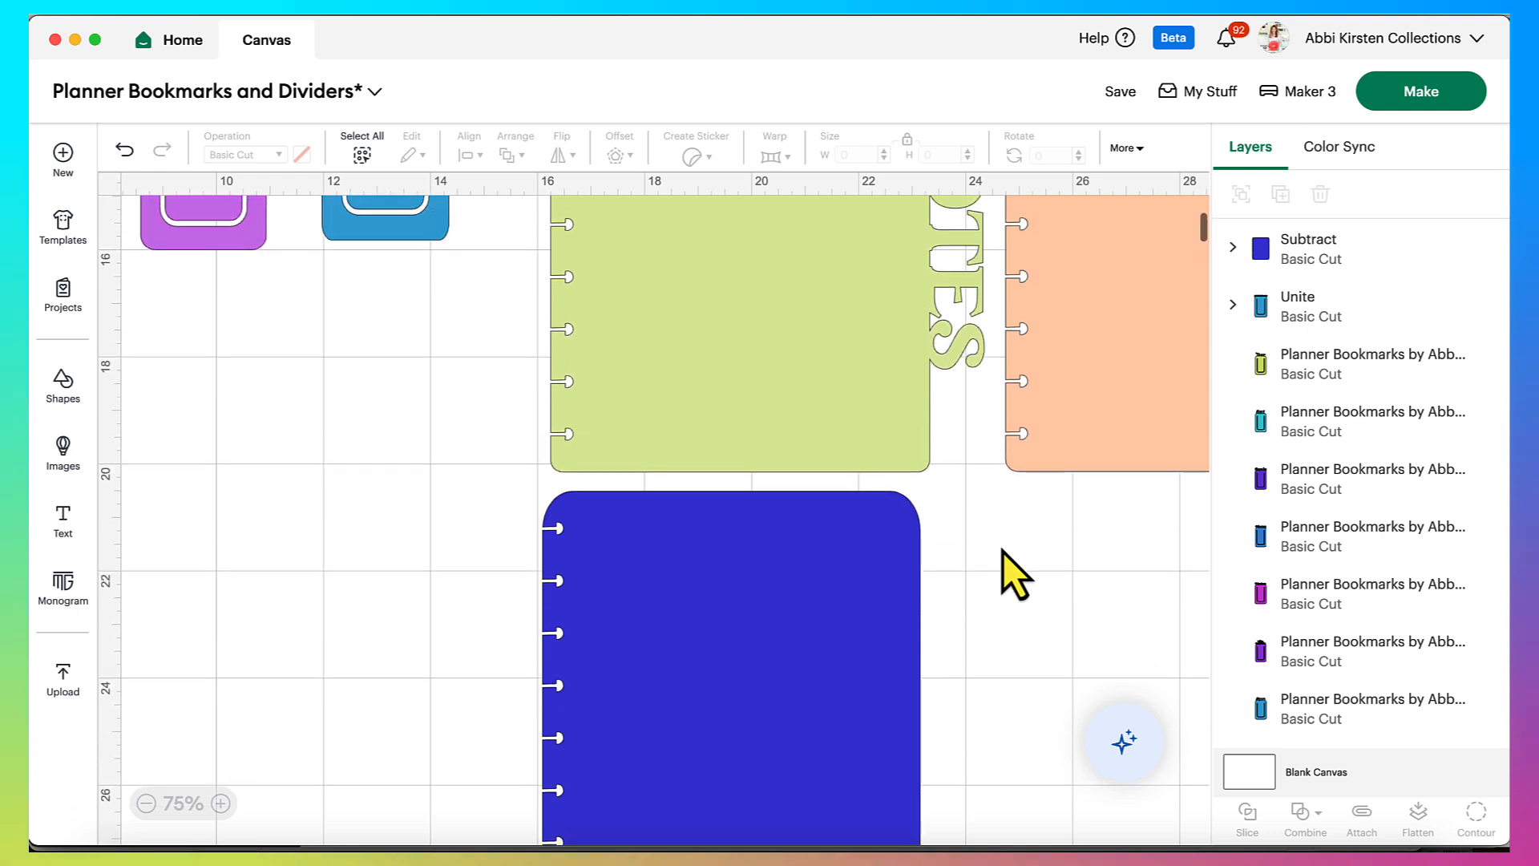
scroll(1003, 551, "down", 3)
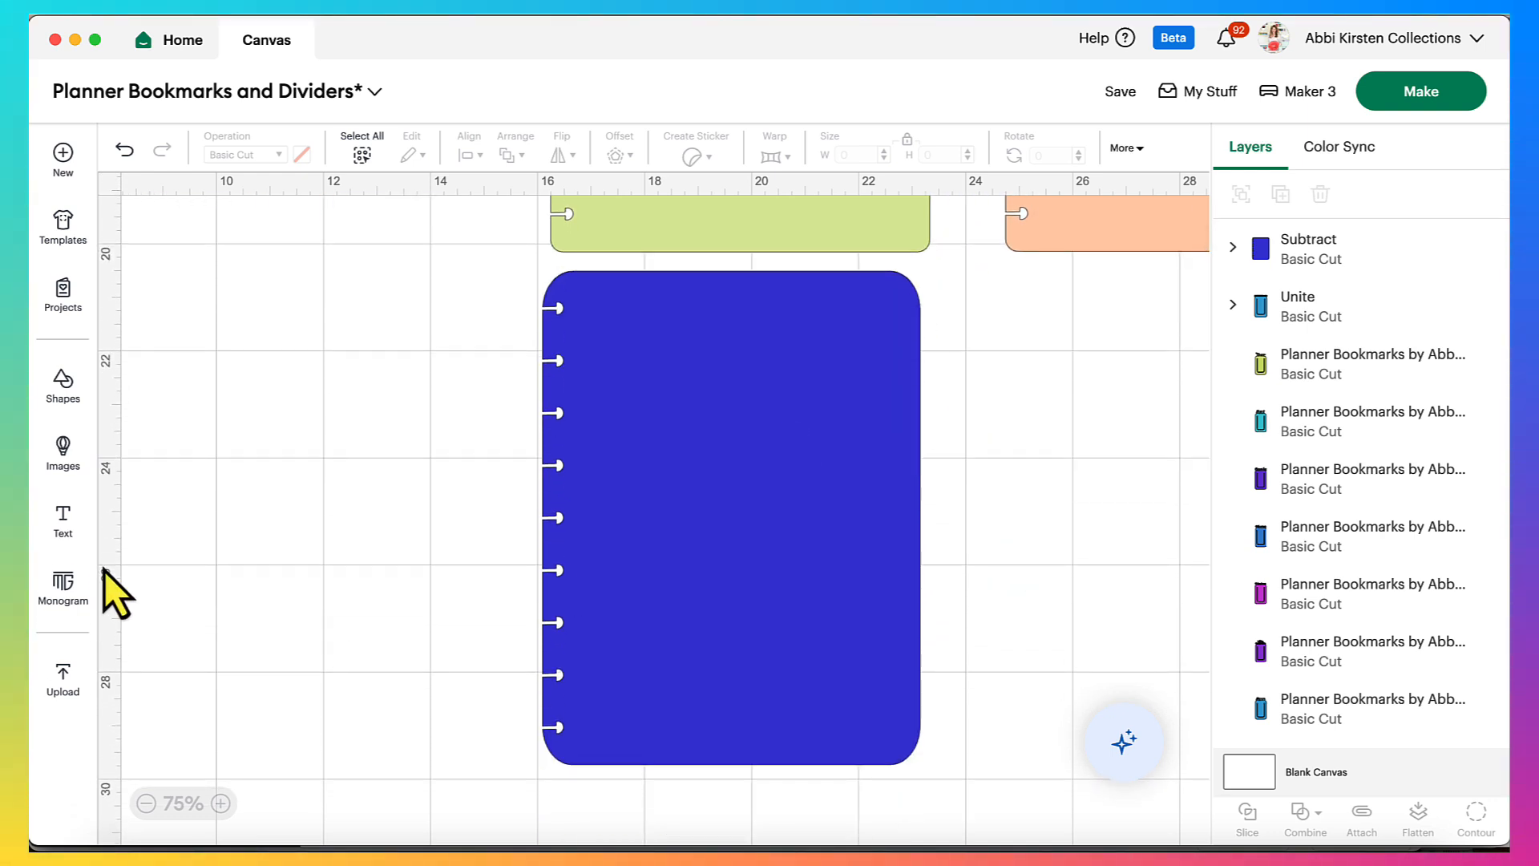
Add the text "MUST DO TODAY" and place it in the empty space to the right of the blue divider
left_click(63, 520)
type("MUST DO TODAY")
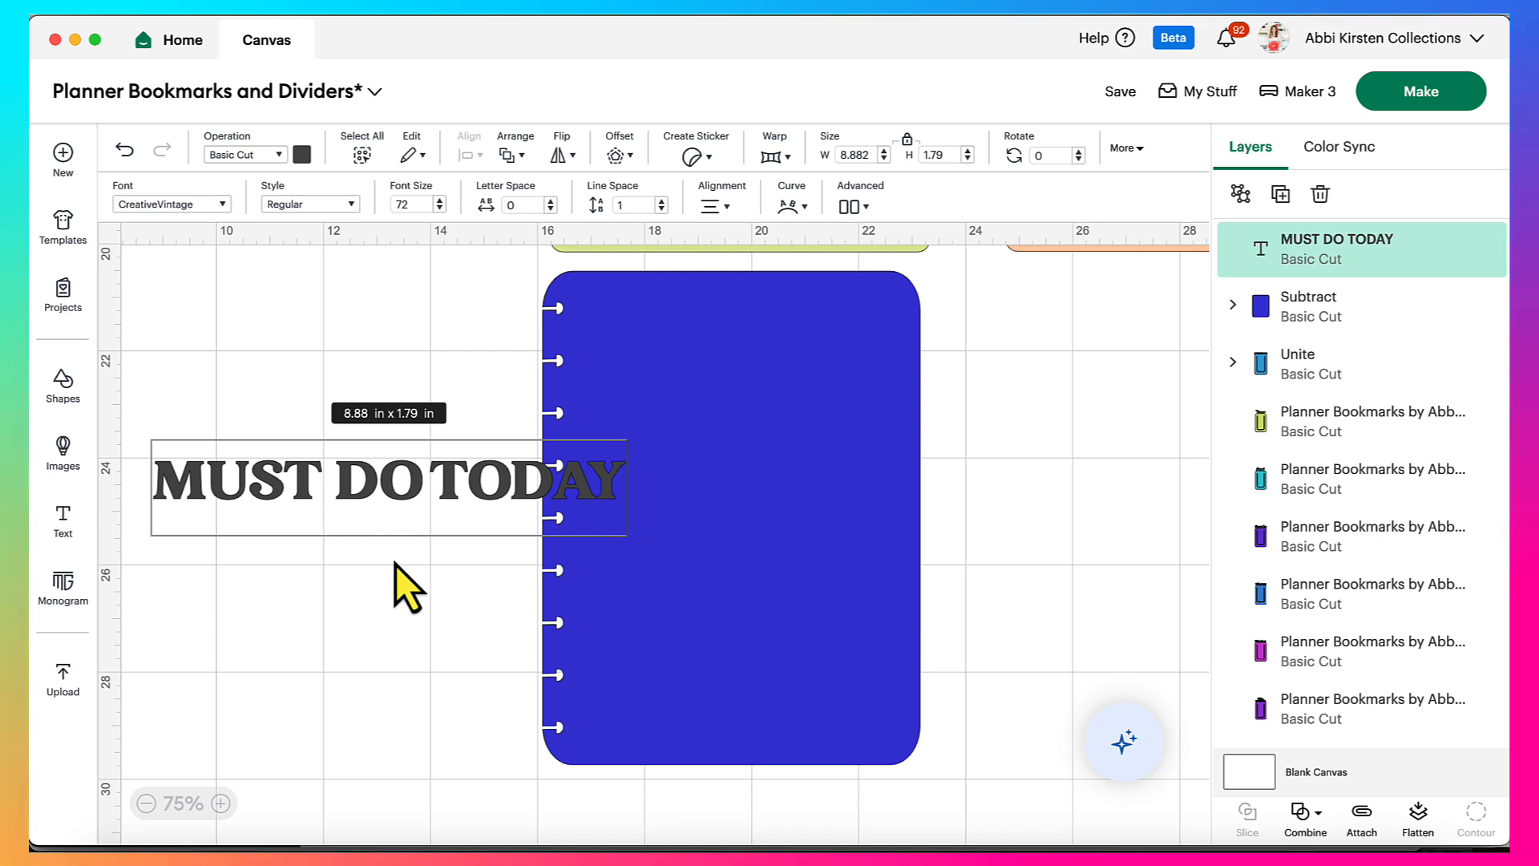
left_click(466, 368)
left_click_drag(458, 474, 902, 508)
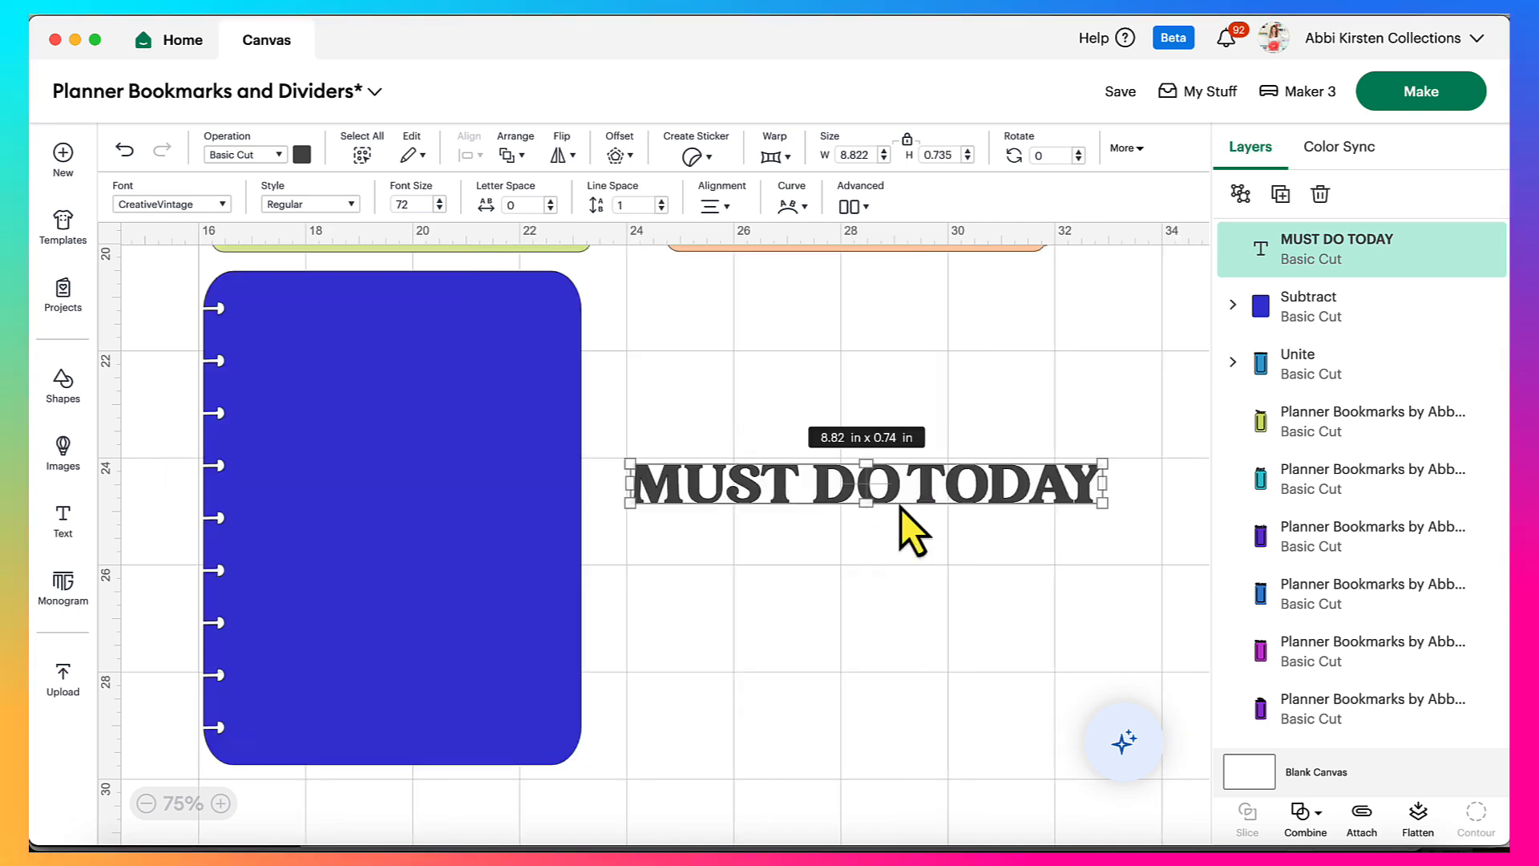
Rotate the MUST DO TODAY text to exactly 90 degrees so it reads downward
left_click_drag(1109, 510, 843, 740)
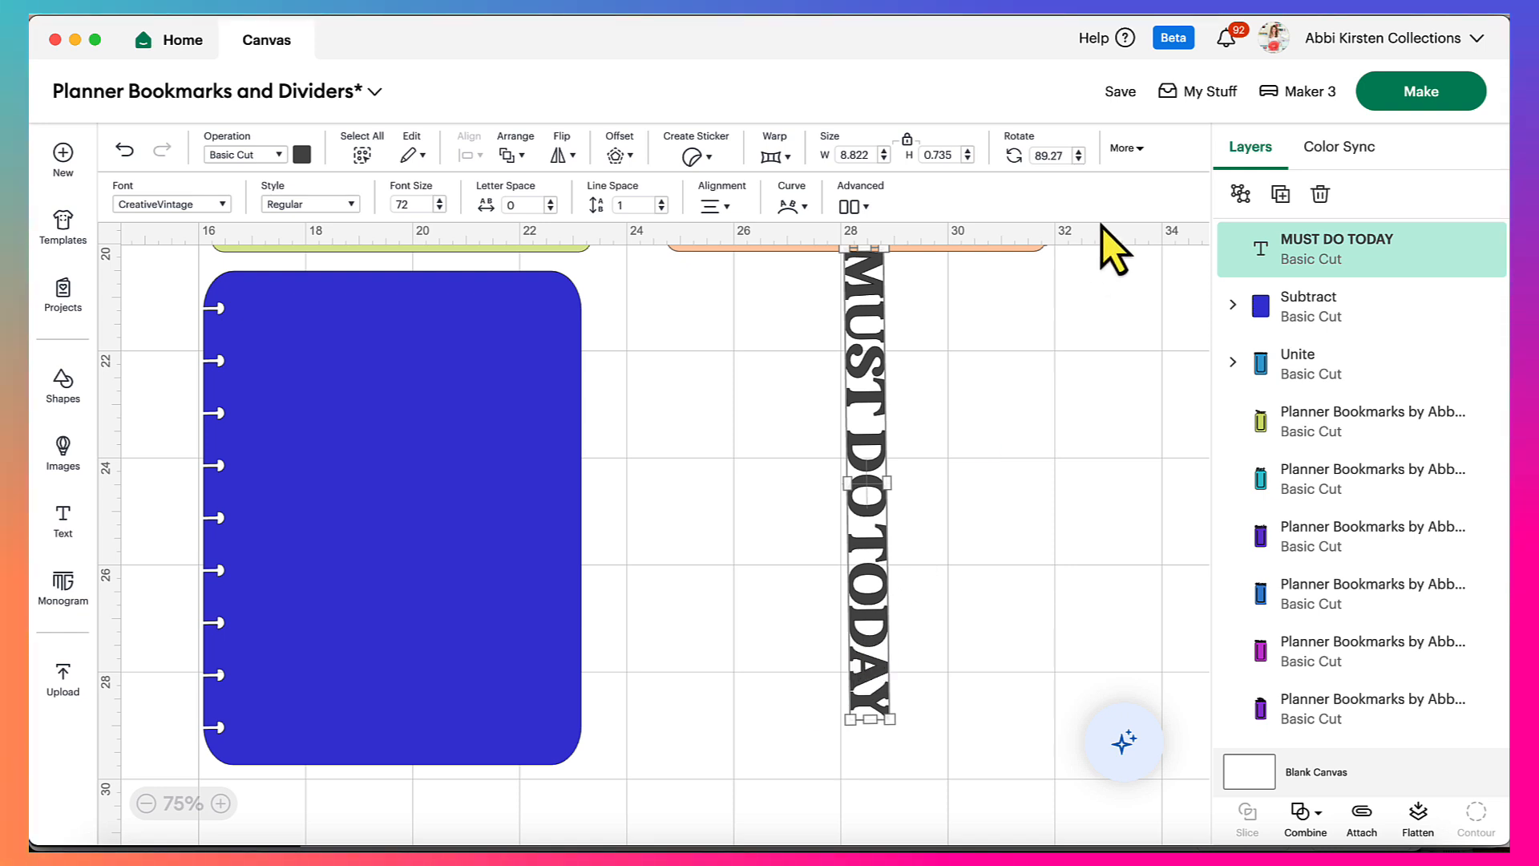
double_click(1053, 152)
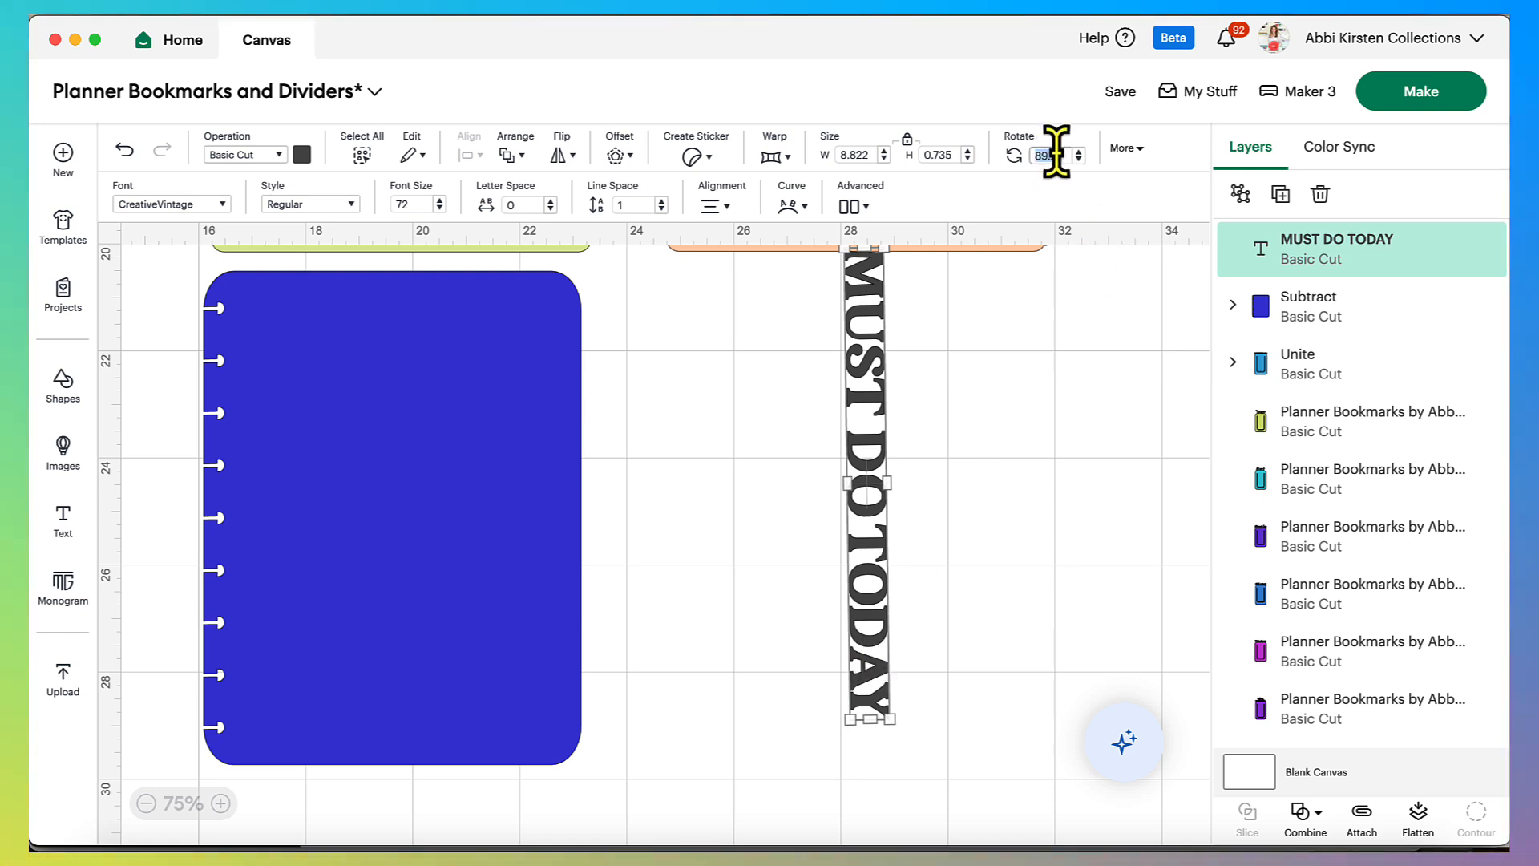
key("Return")
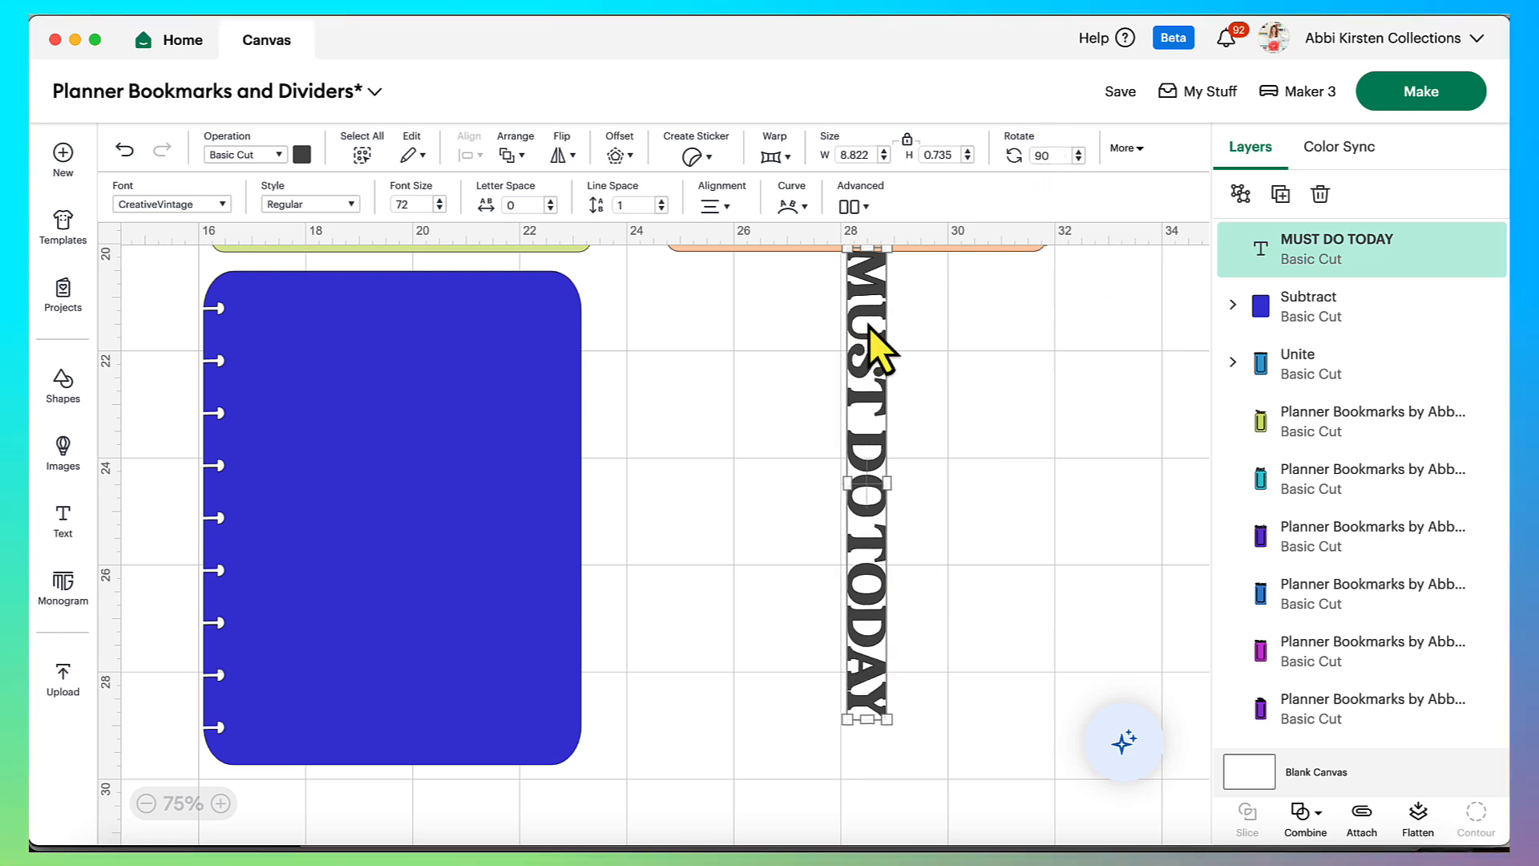
Place the MUST DO TODAY text slightly overlapping the blue divider's right edge and shrink it to about 8.66 by 0.72 in
left_click_drag(869, 325, 604, 365)
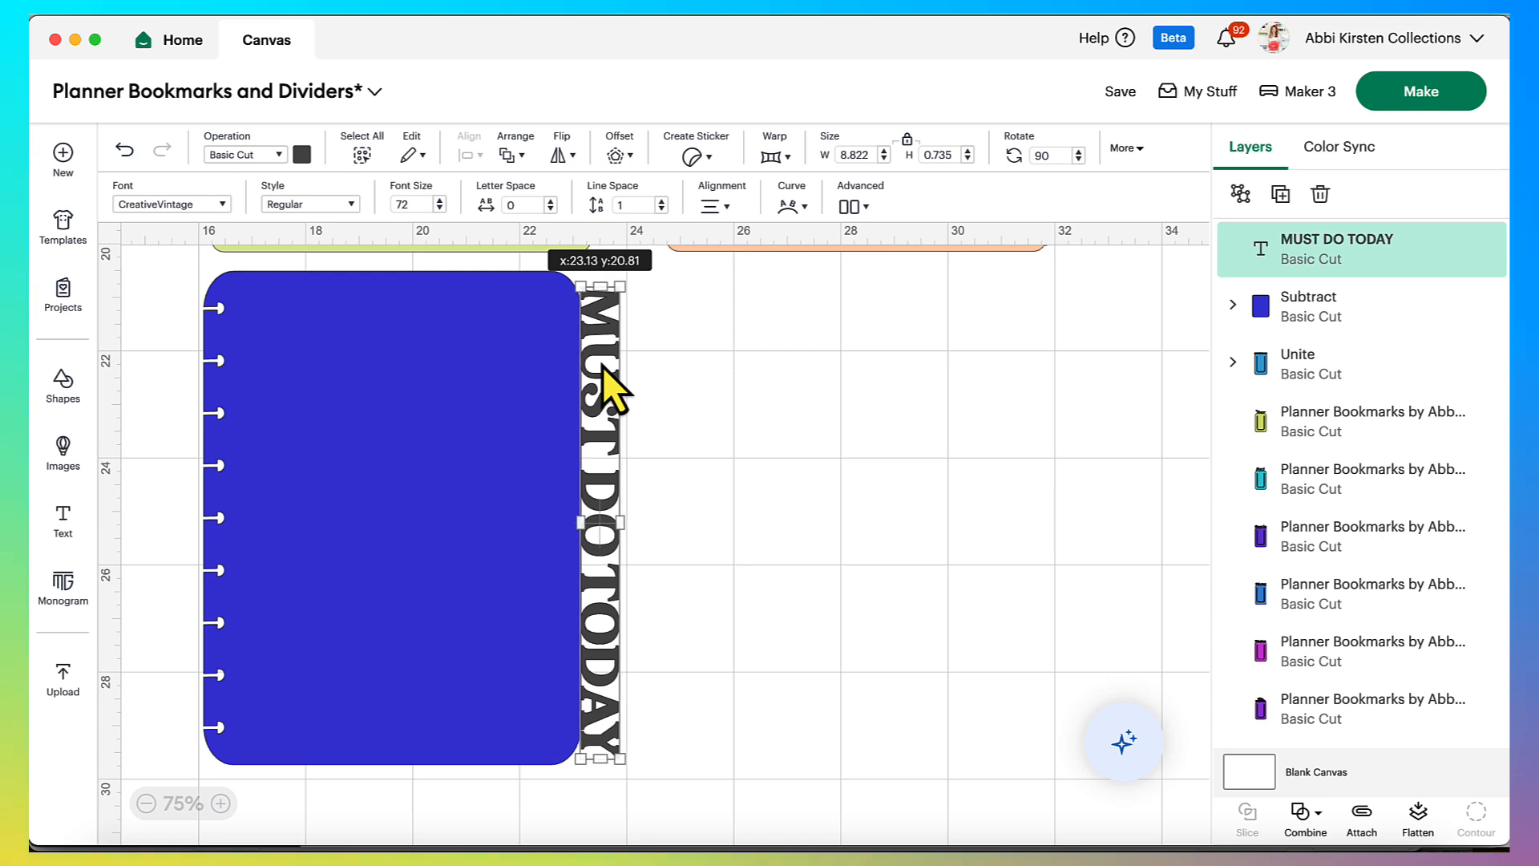
left_click(731, 446)
left_click(609, 425)
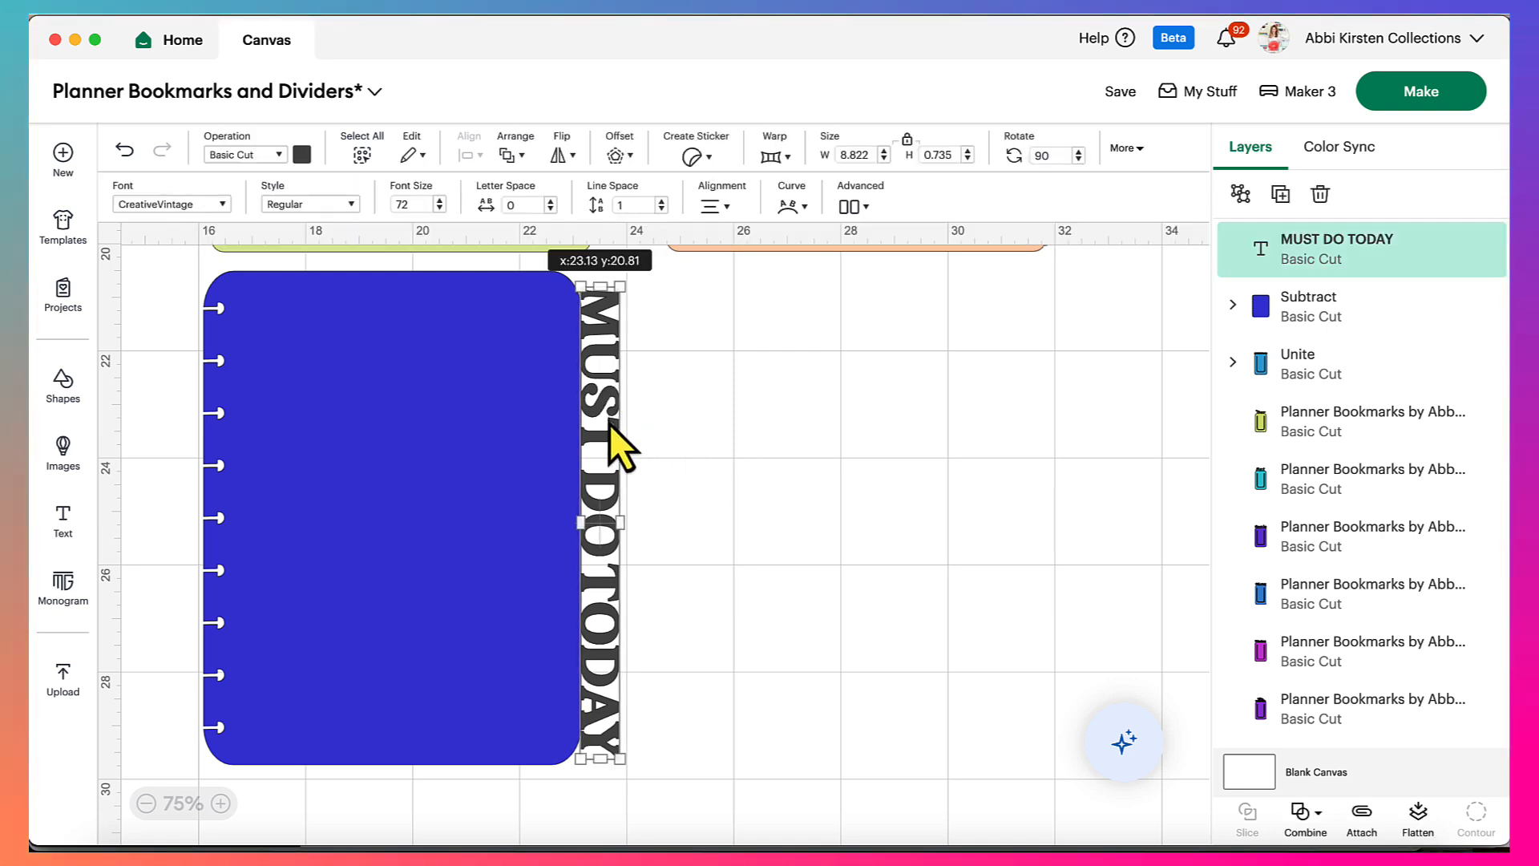
left_click_drag(609, 425, 608, 425)
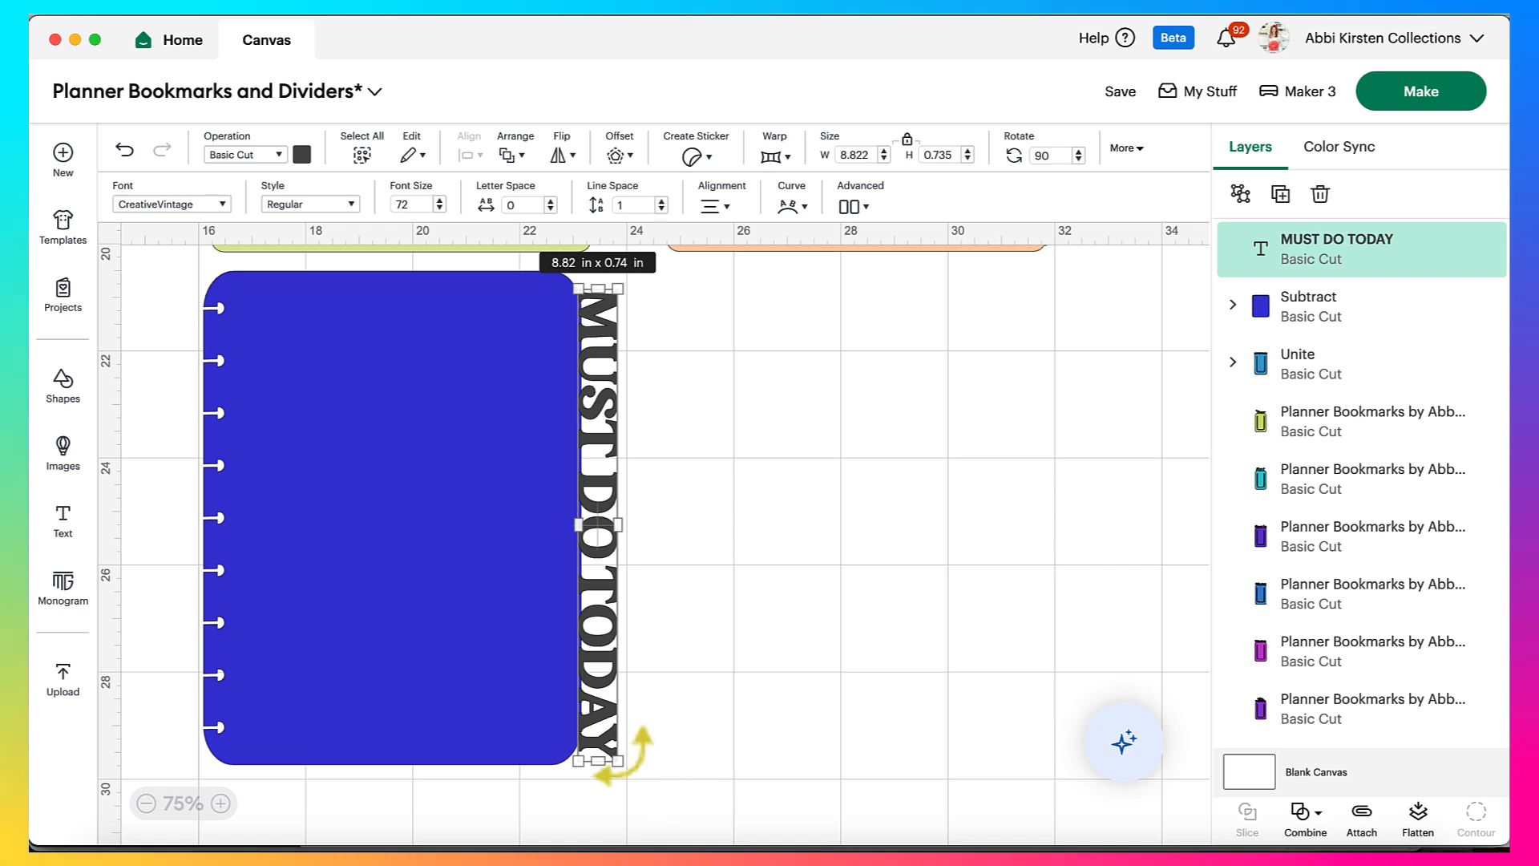
left_click(595, 622)
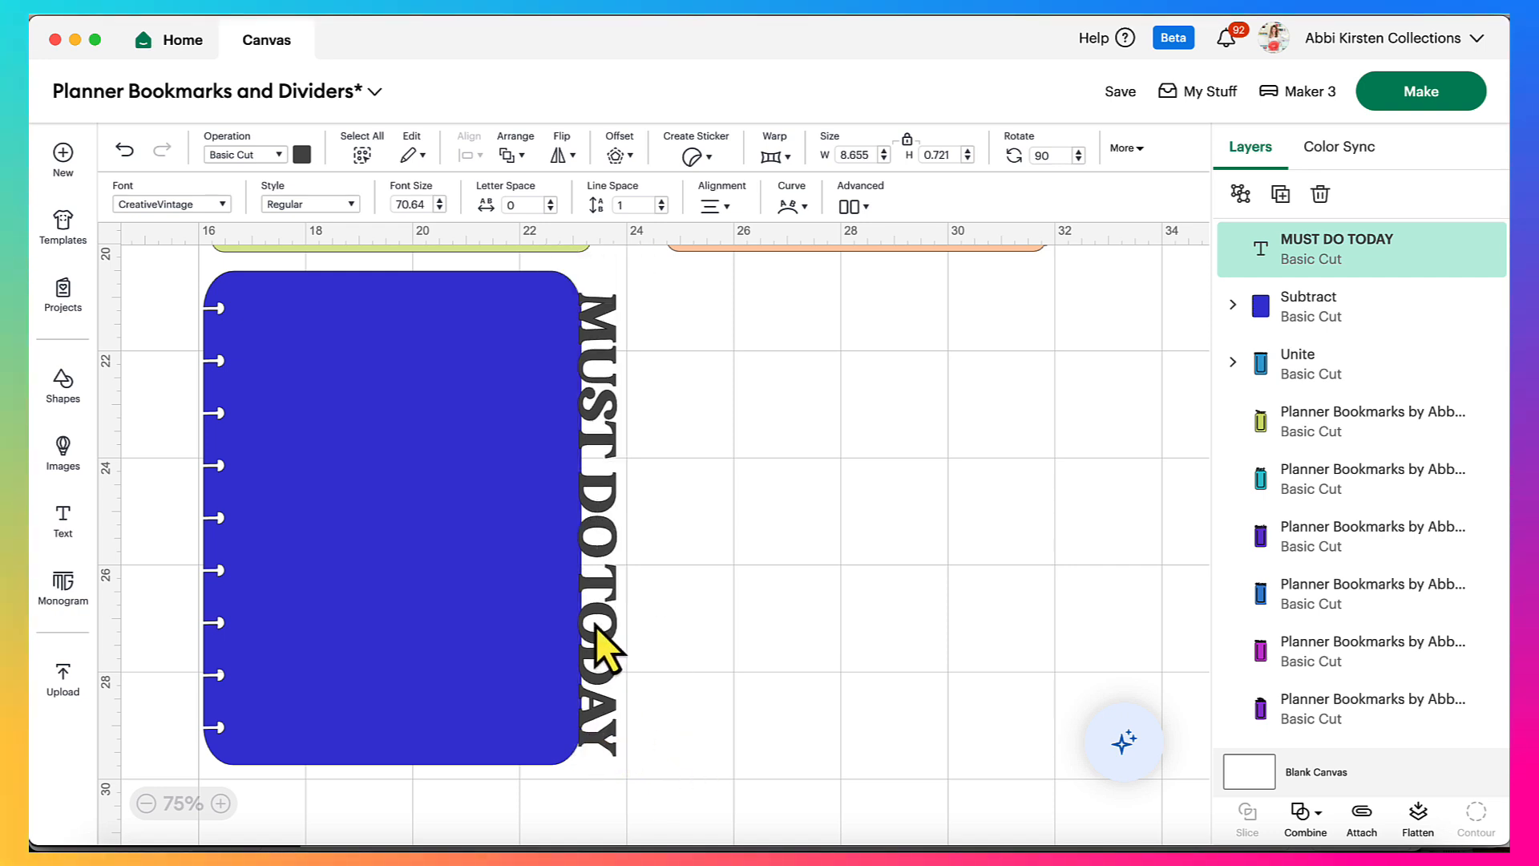
left_click(704, 622)
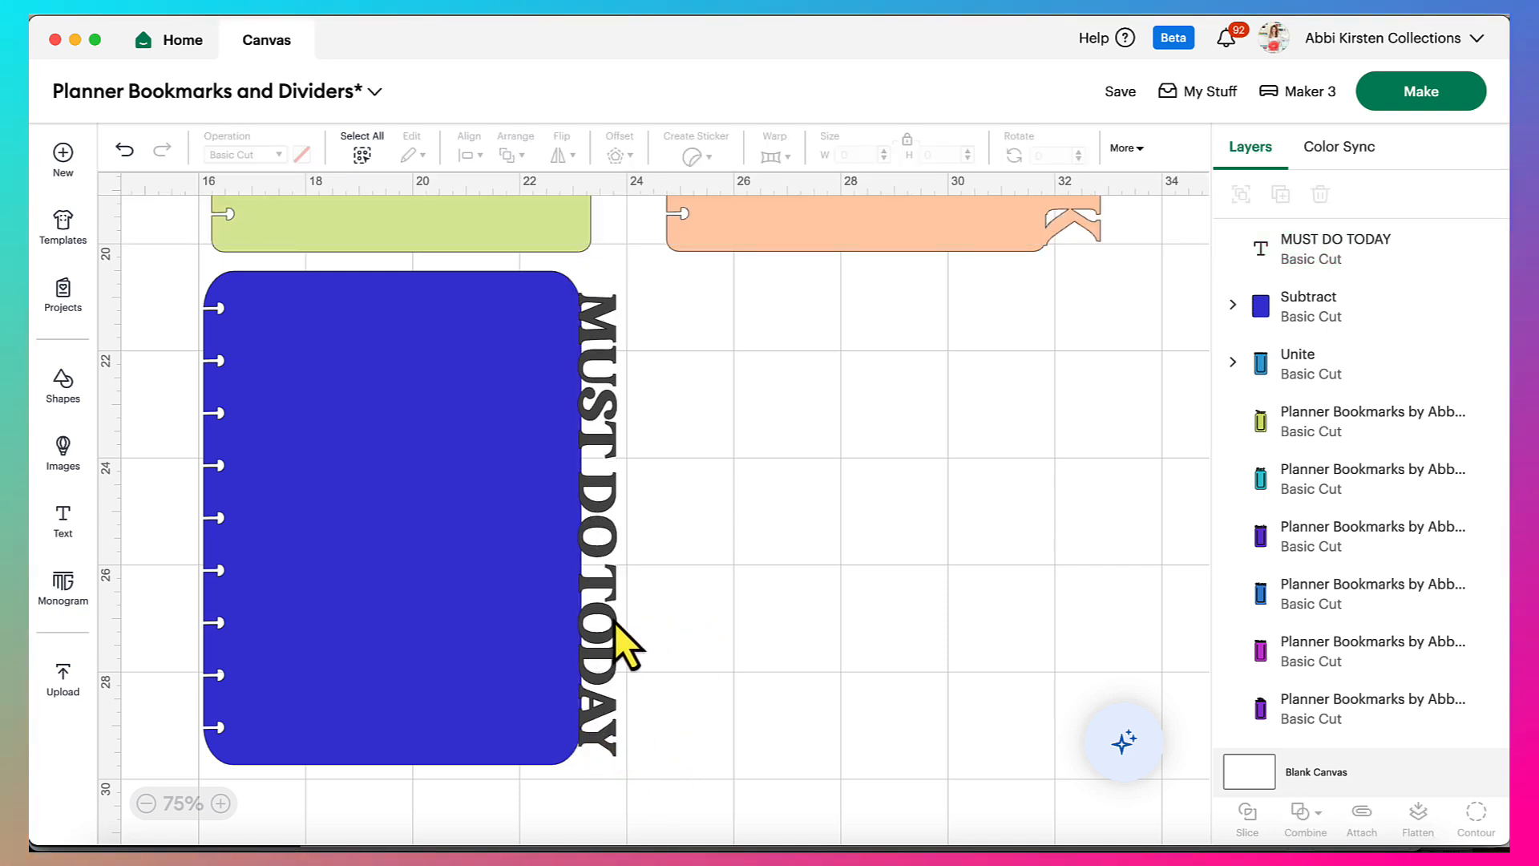
Unite the MUST DO TODAY text with the punched blue divider into one shape
left_click_drag(735, 388, 356, 610)
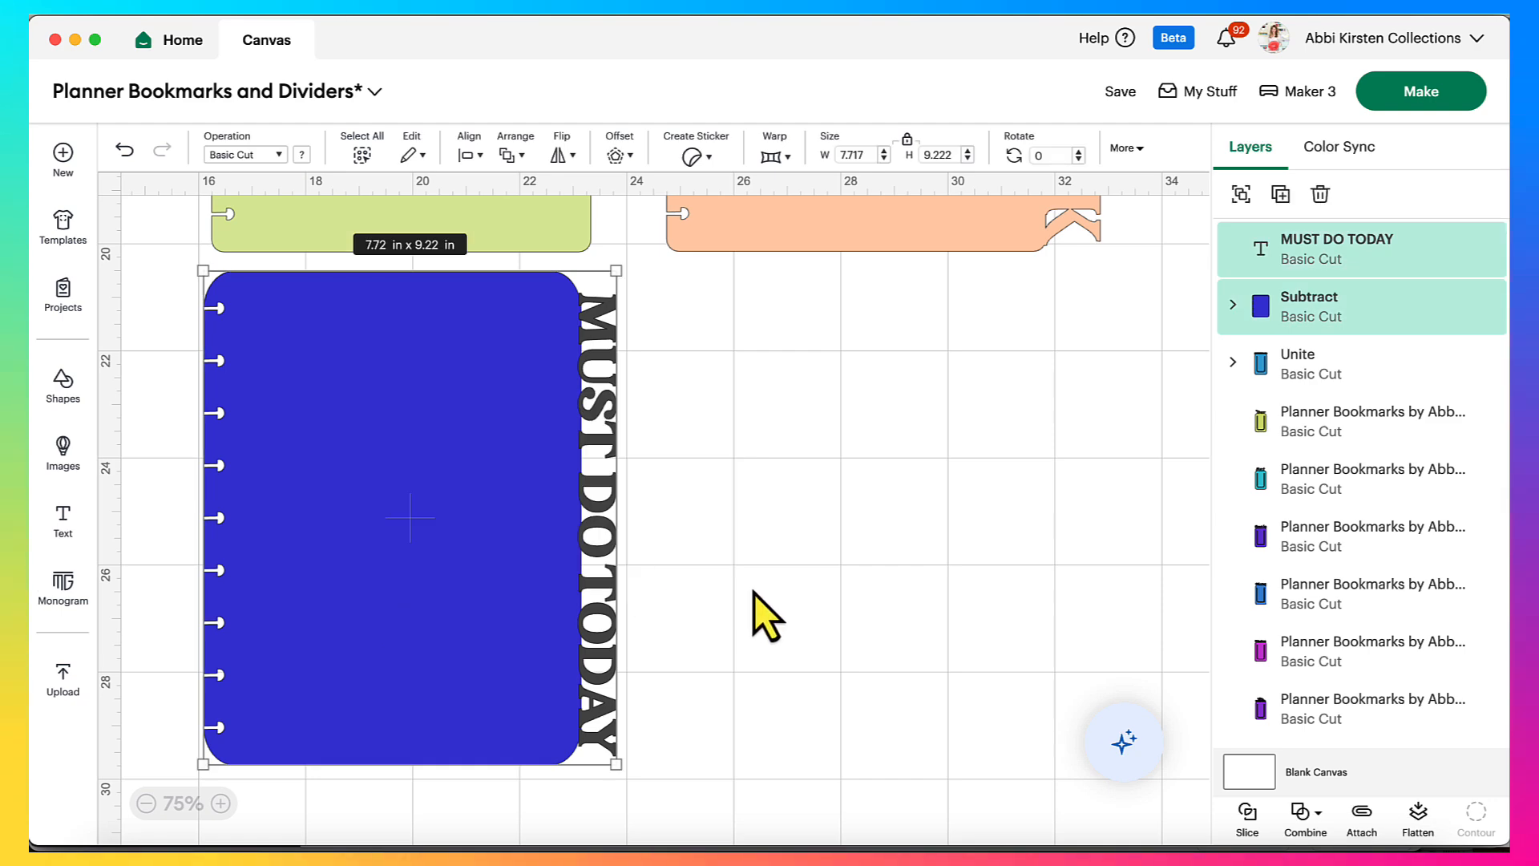
left_click(1305, 818)
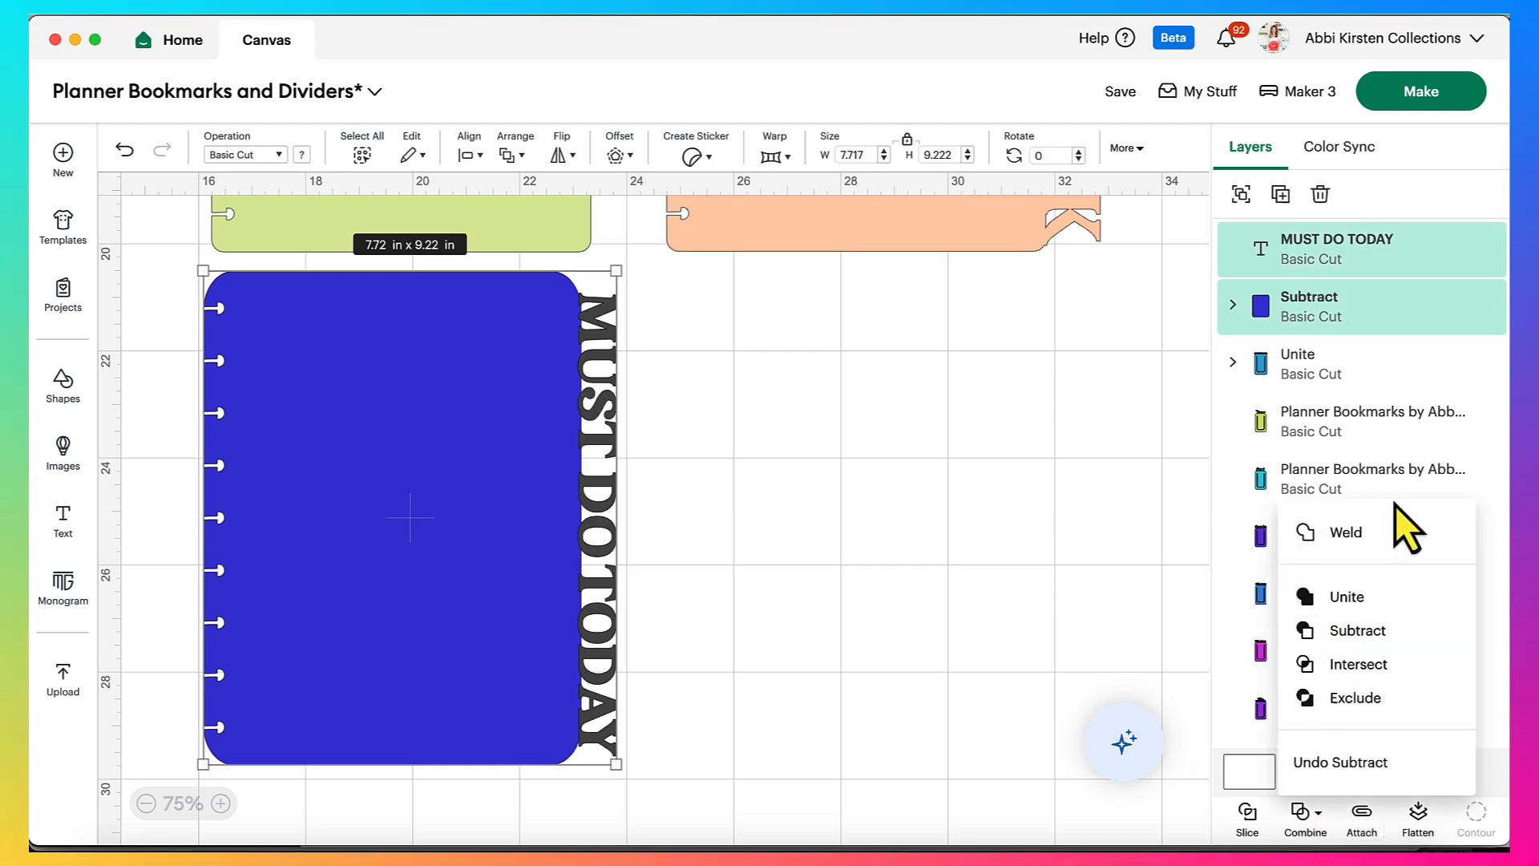
left_click(1349, 603)
left_click(814, 594)
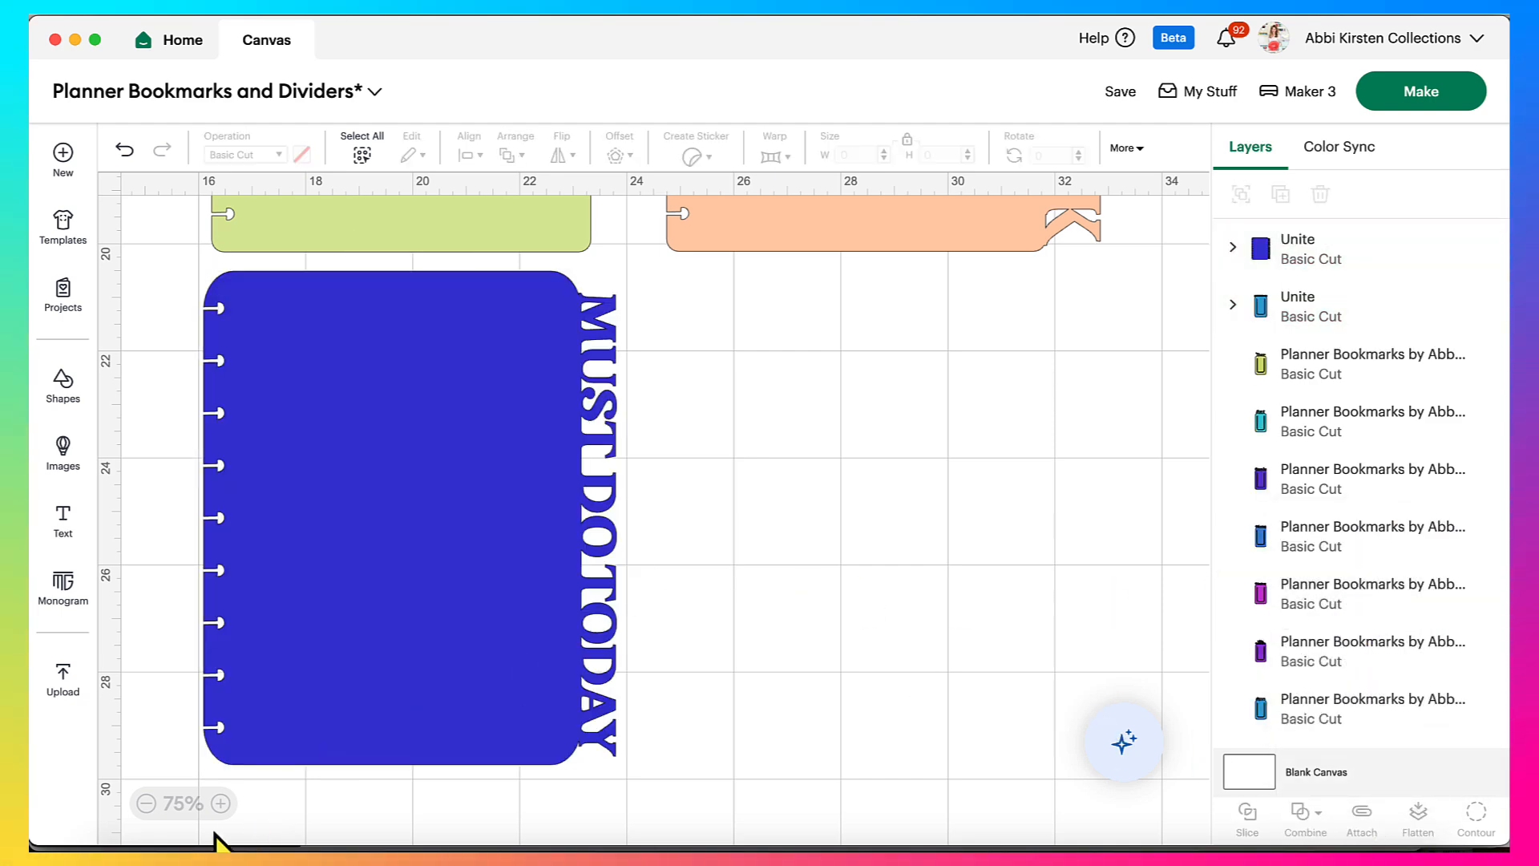
left_click(146, 804)
left_click(146, 803)
scroll(579, 507, "up", 1)
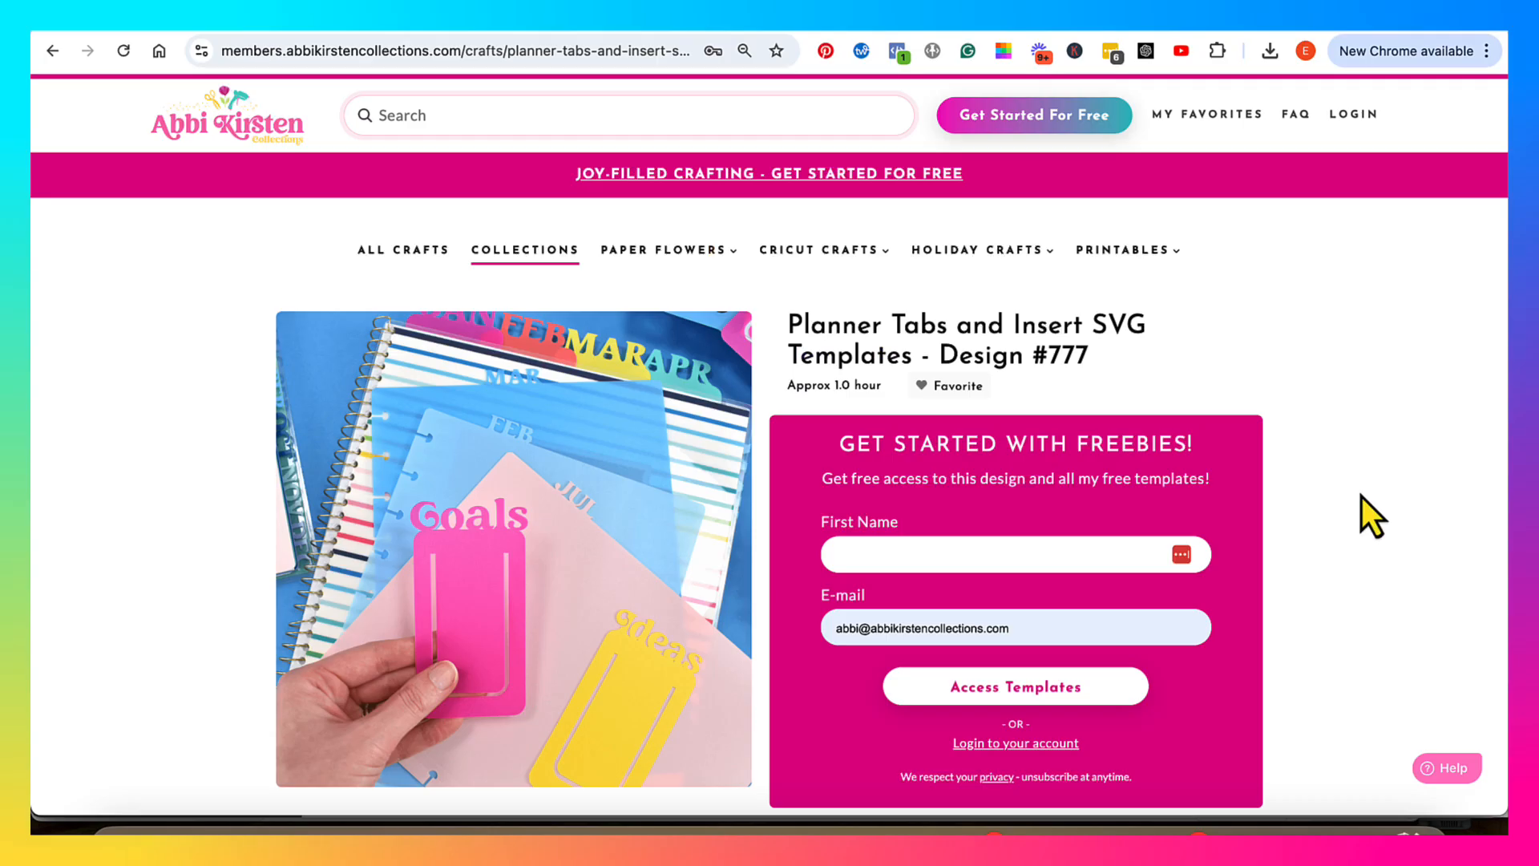
Look through the Planner Tabs and Insert SVG Templates - Design #777 web page, from the freebie sign-up form to the supplies list and video tutorial link
scroll(1361, 495, "down", 1)
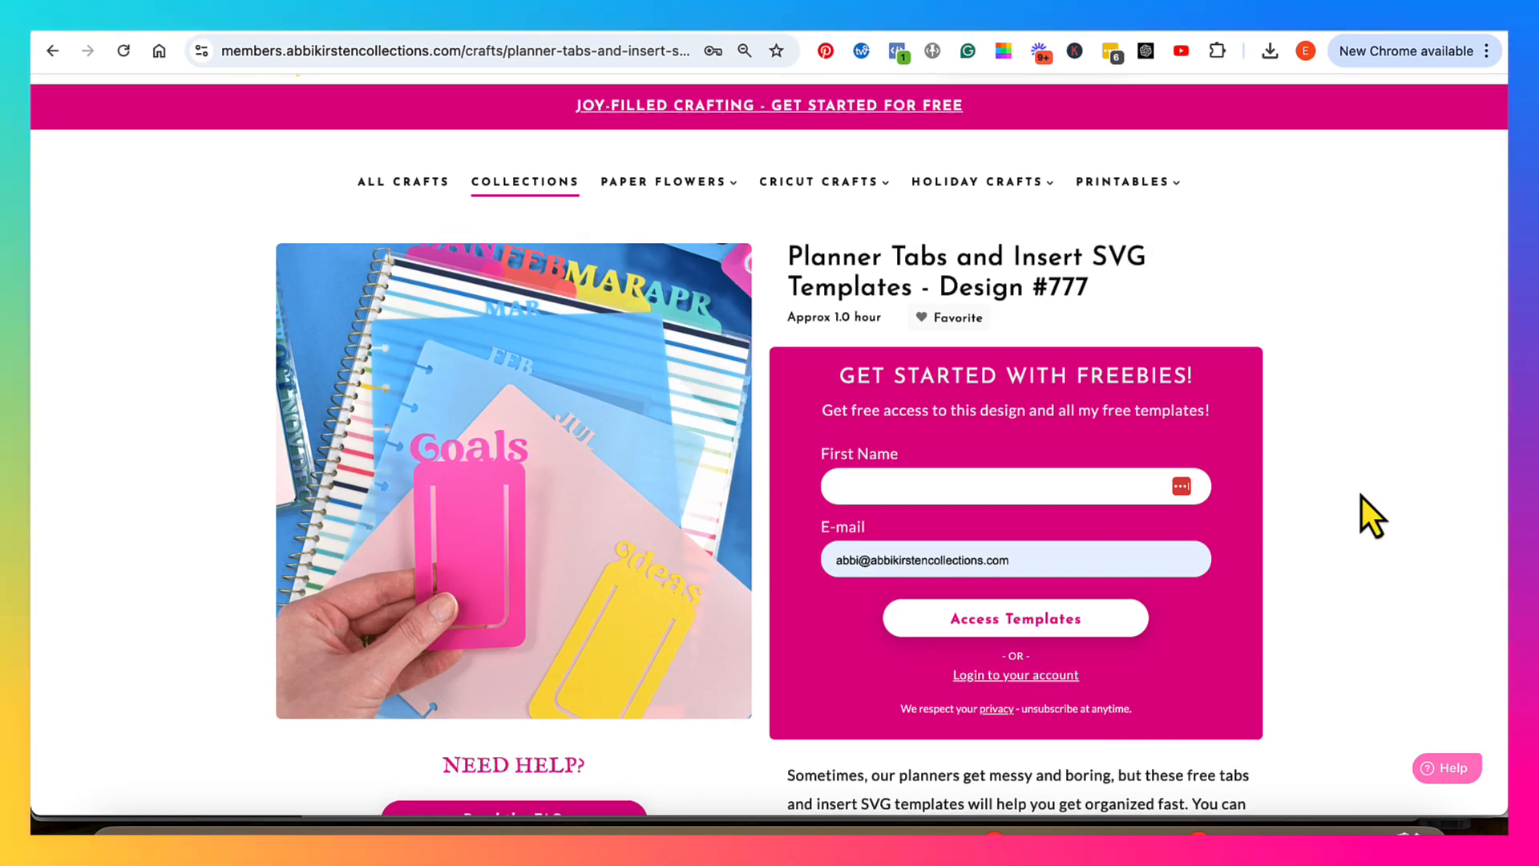
scroll(1361, 496, "down", 1)
scroll(1363, 497, "down", 4)
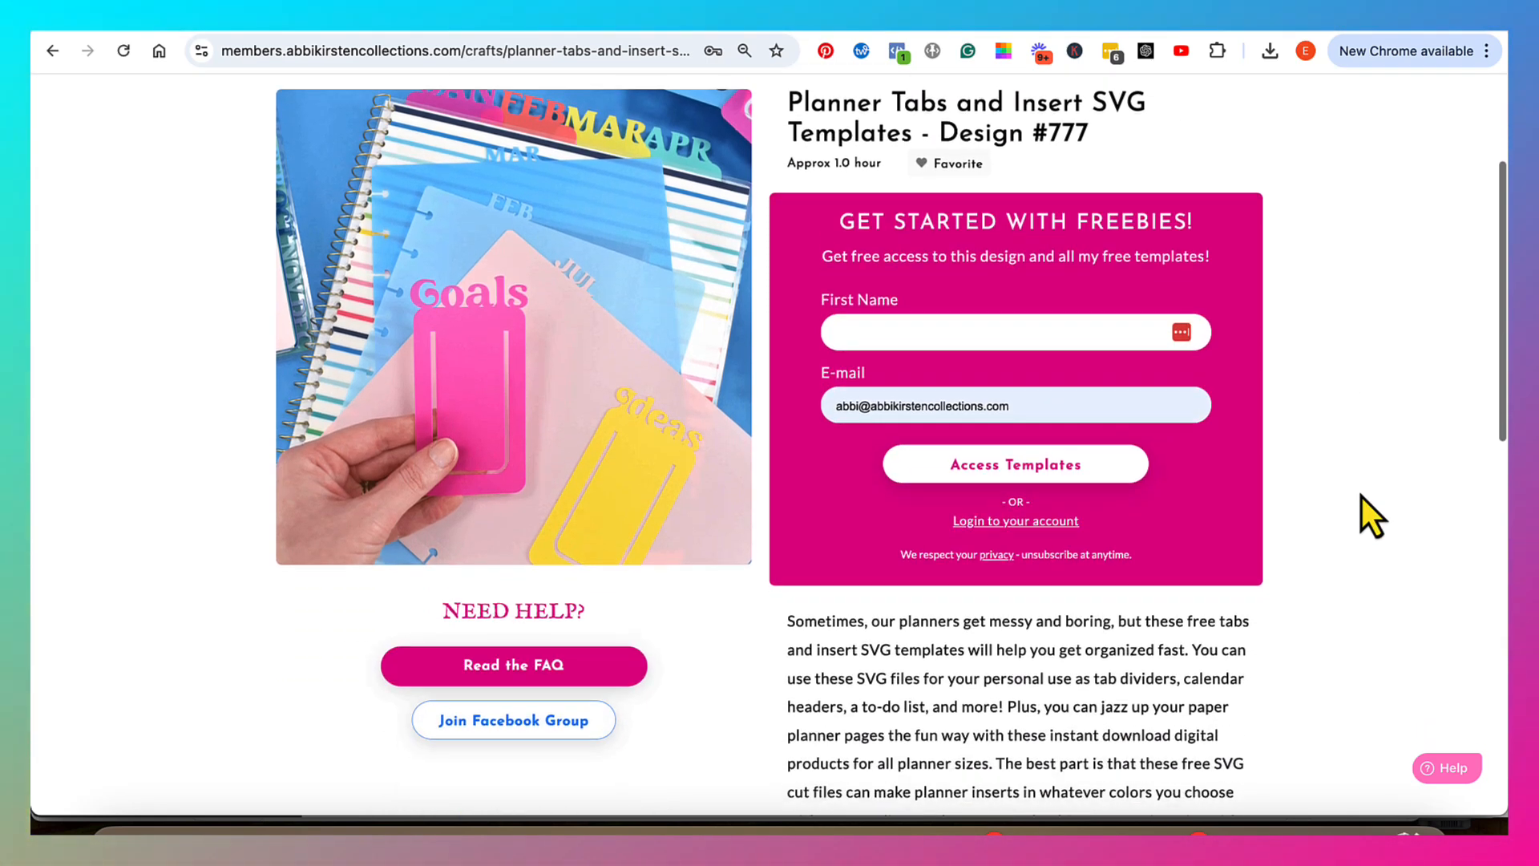
scroll(1363, 497, "up", 5)
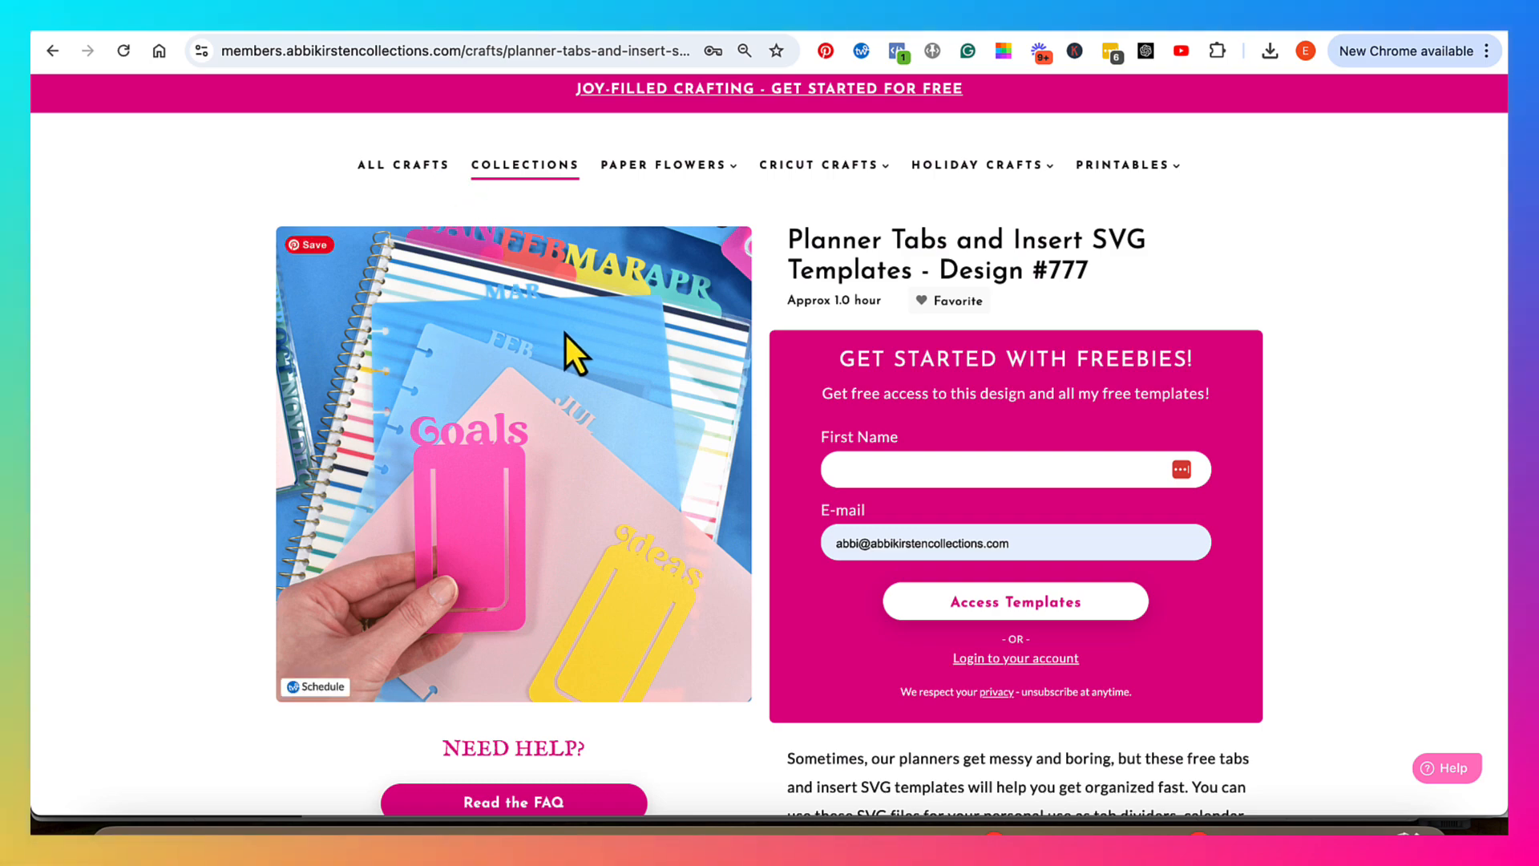
scroll(565, 335, "up", 1)
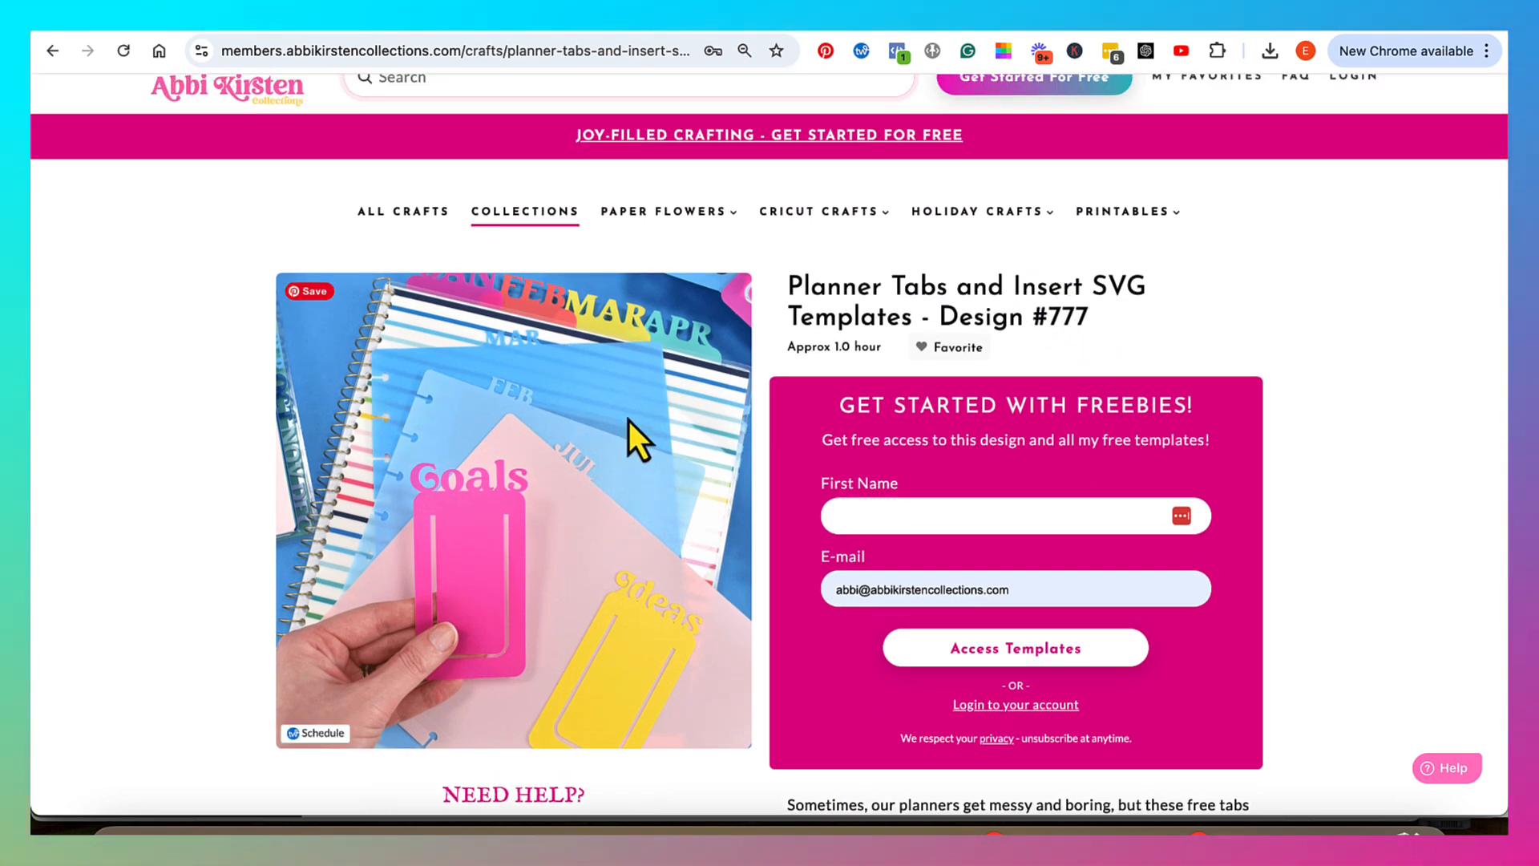
scroll(629, 420, "down", 10)
scroll(628, 420, "down", 3)
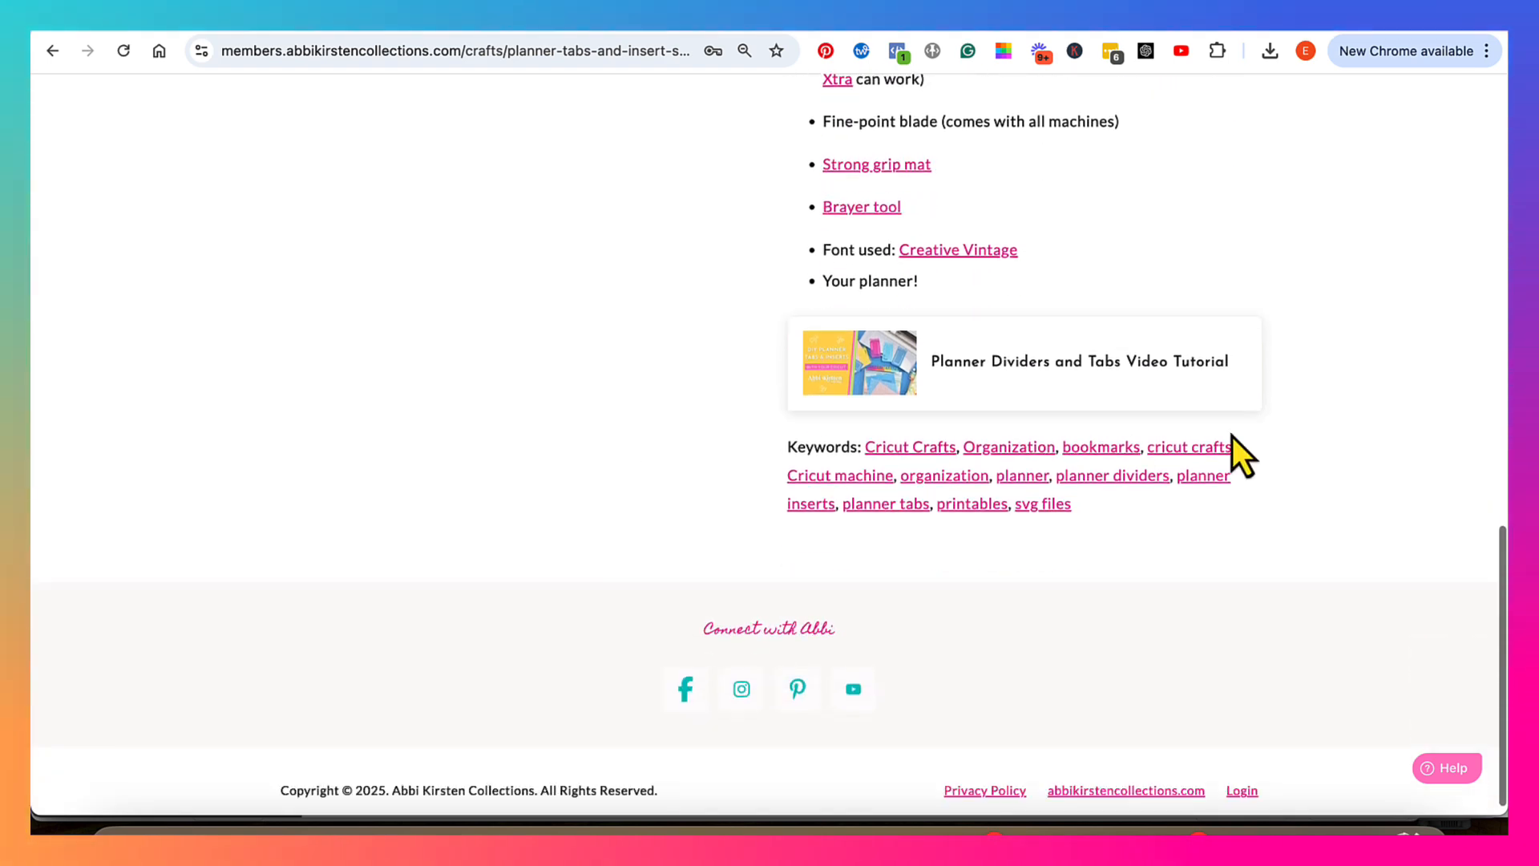
scroll(1120, 406, "up", 20)
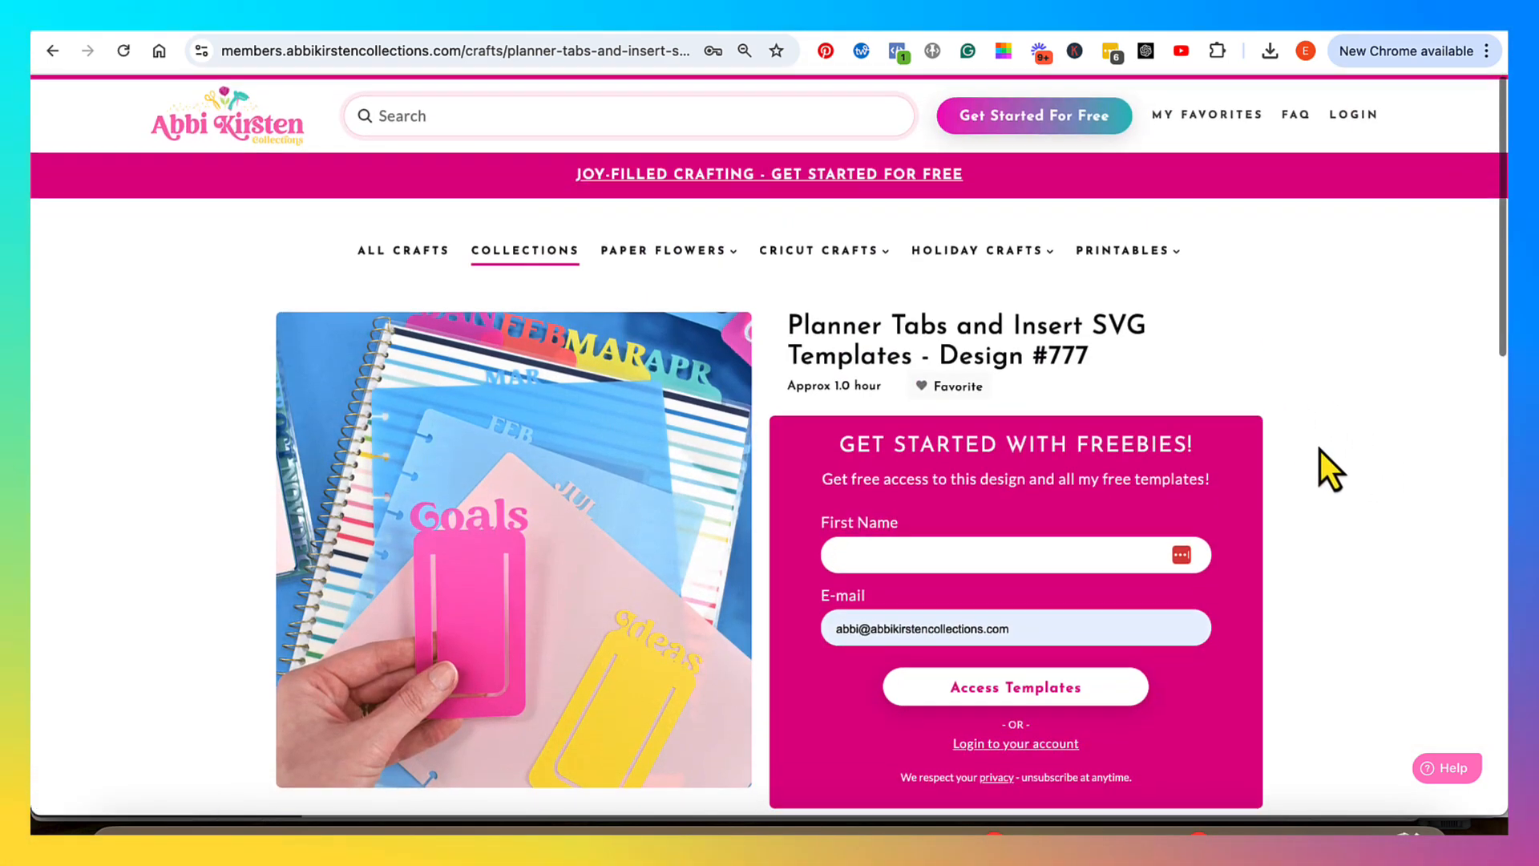